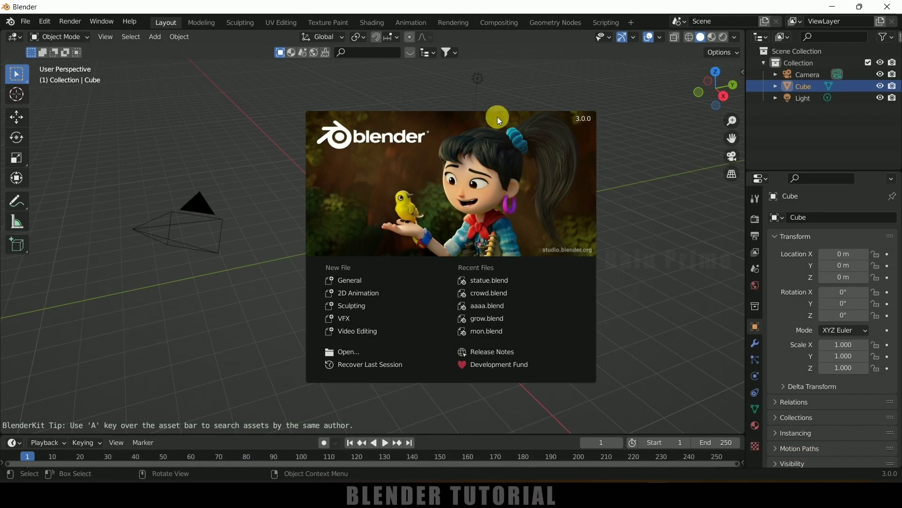
Step: Close the splash screen and delete the default cube, camera and light
left_click(631, 218)
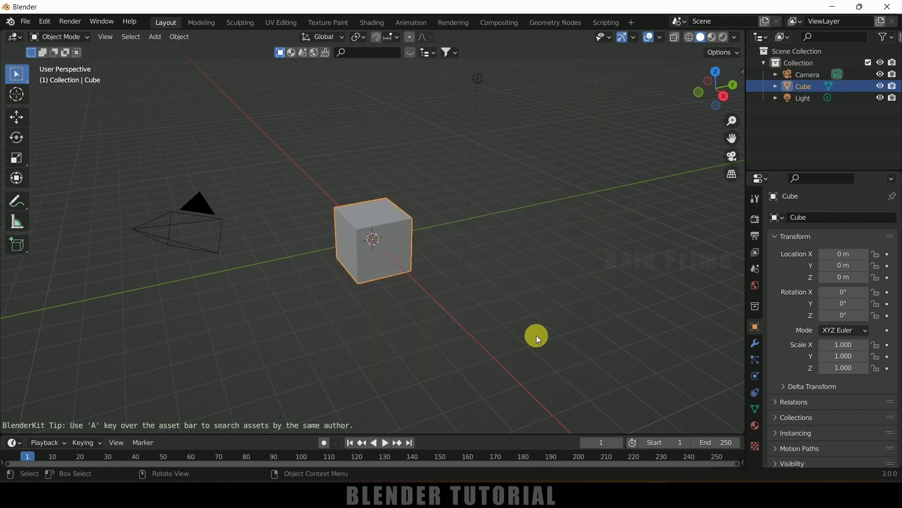
key("a")
key("Delete")
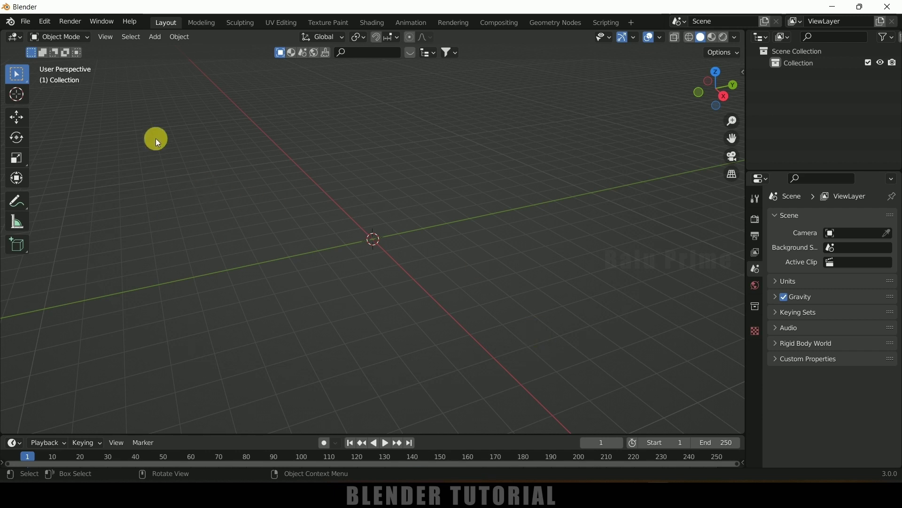
Step: Import head uv.obj as a Wavefront OBJ from the Downloads sandstone-head-and-pillar source folder
left_click(26, 24)
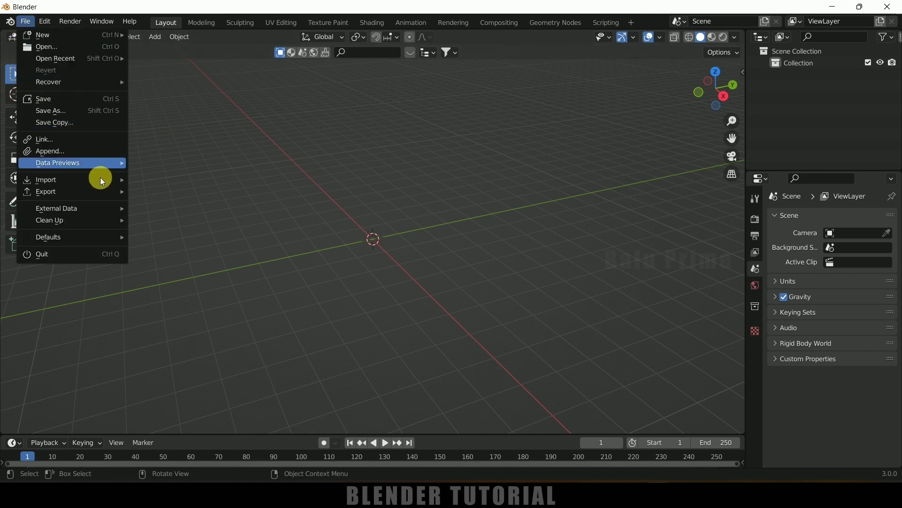
mouse_move(78, 182)
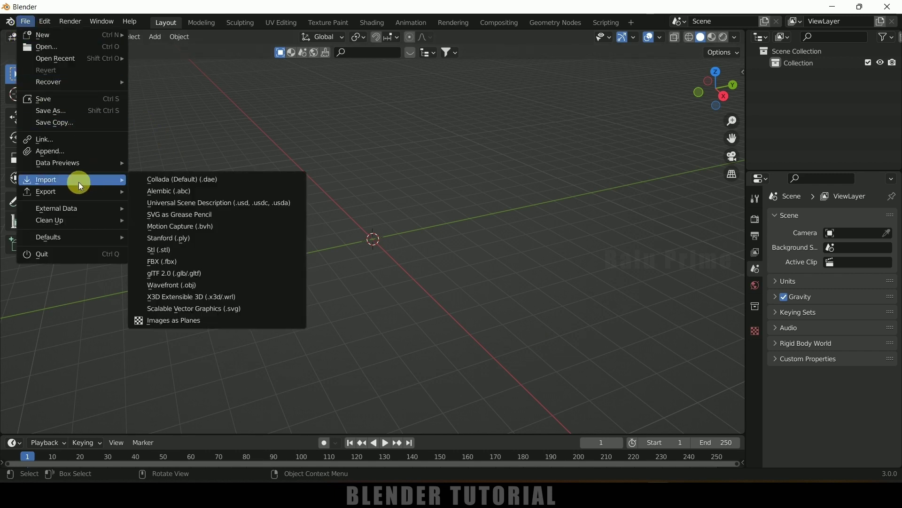
left_click(171, 286)
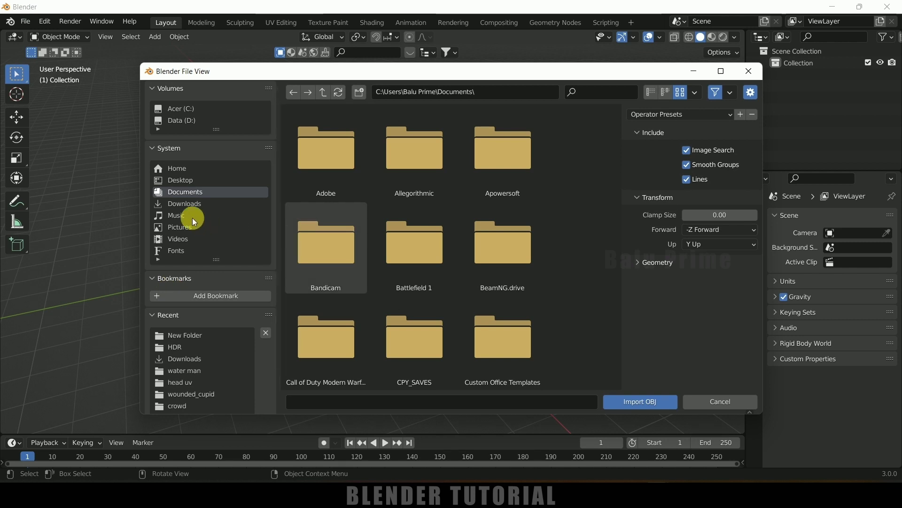
left_click(184, 204)
double_click(467, 174)
double_click(354, 151)
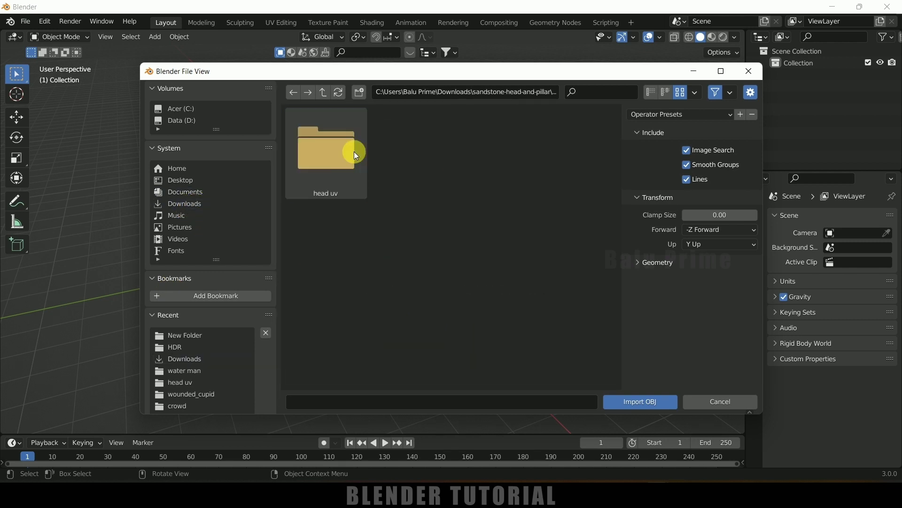
double_click(332, 159)
left_click(329, 173)
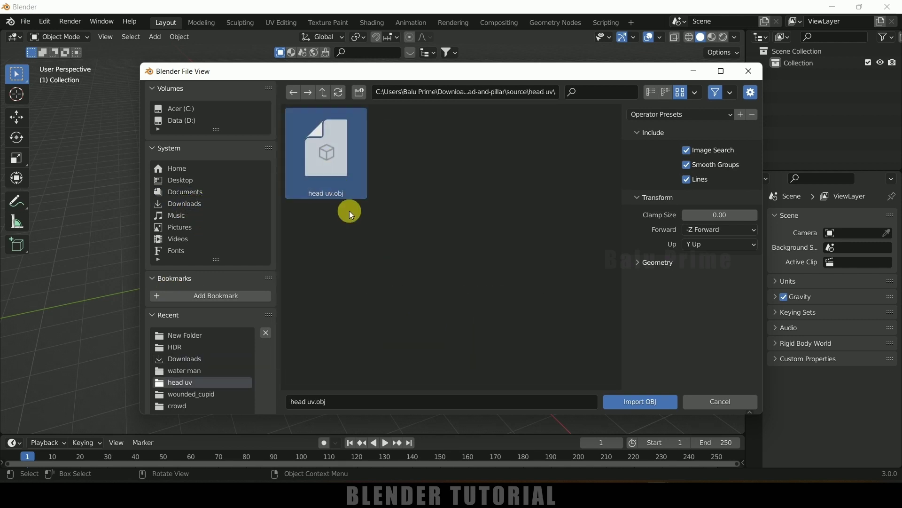
left_click(644, 403)
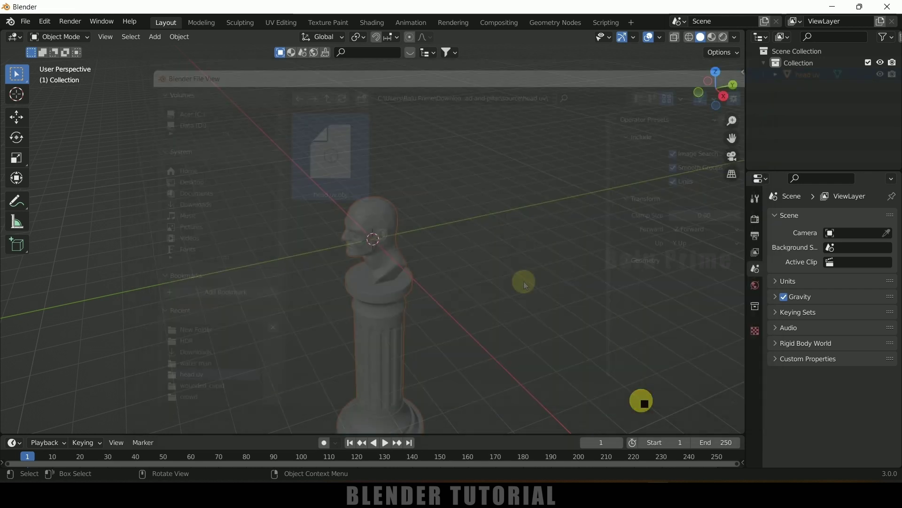
Step: In right orthographic view, lift the statue along Z to 9.1205 m so its base meets the grid
middle_click_drag(451, 265, 312, 237)
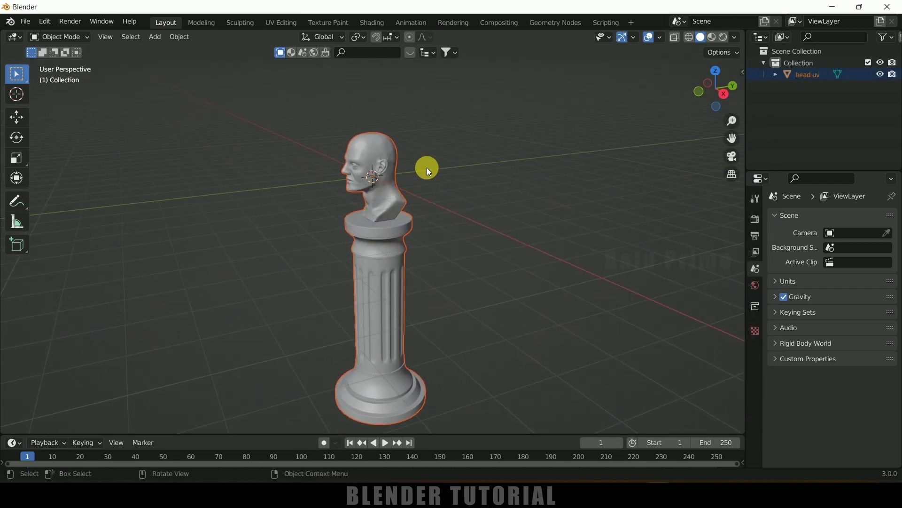
left_click(16, 117)
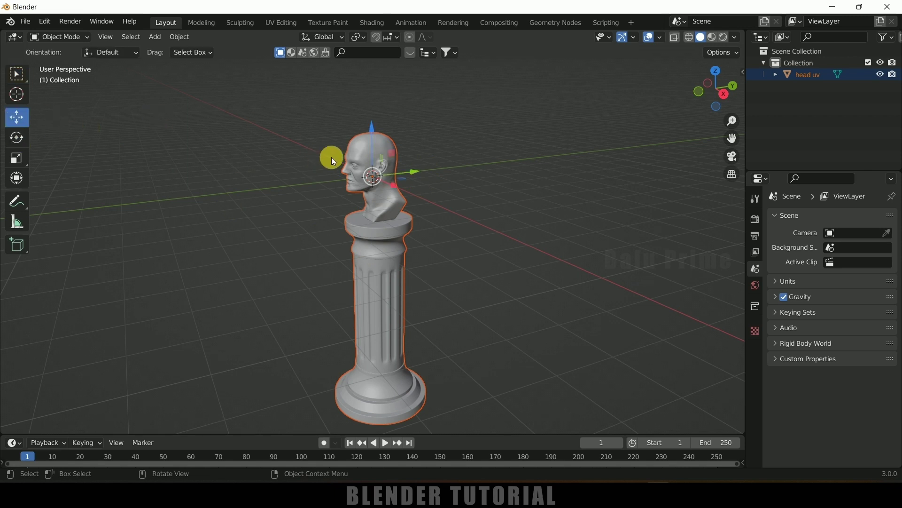
key("KP_3")
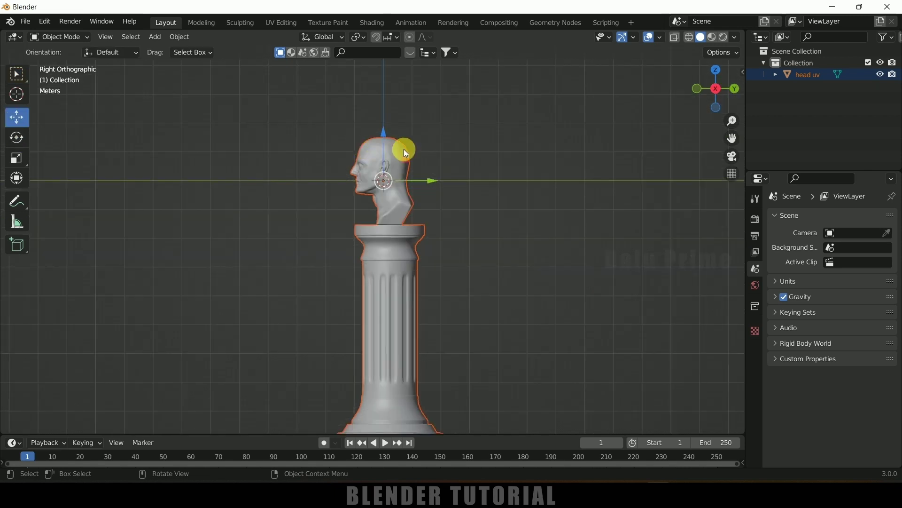
scroll(538, 268, "down", 3)
key("g")
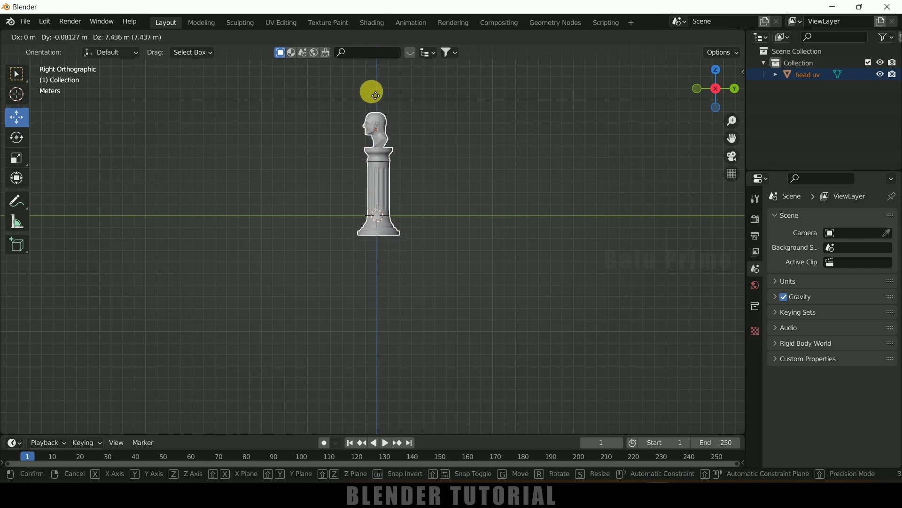
key("z")
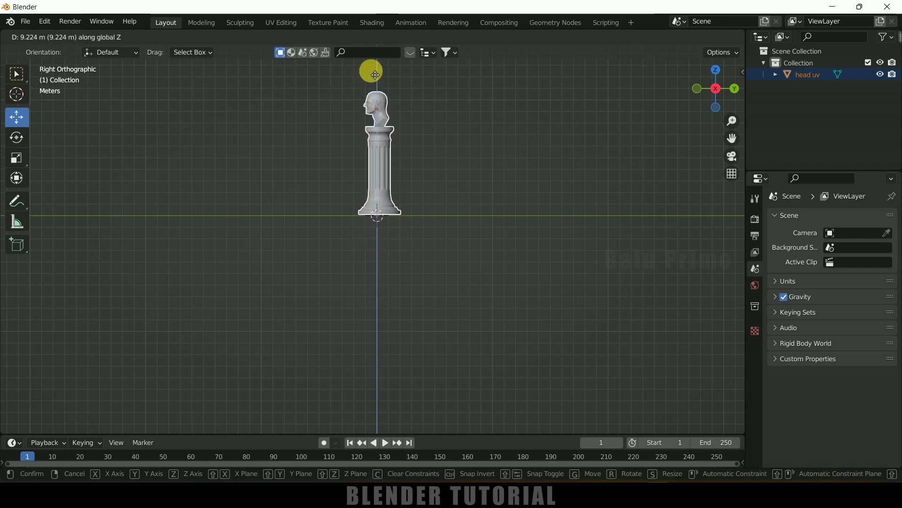
left_click(376, 75)
scroll(421, 175, "up", 10)
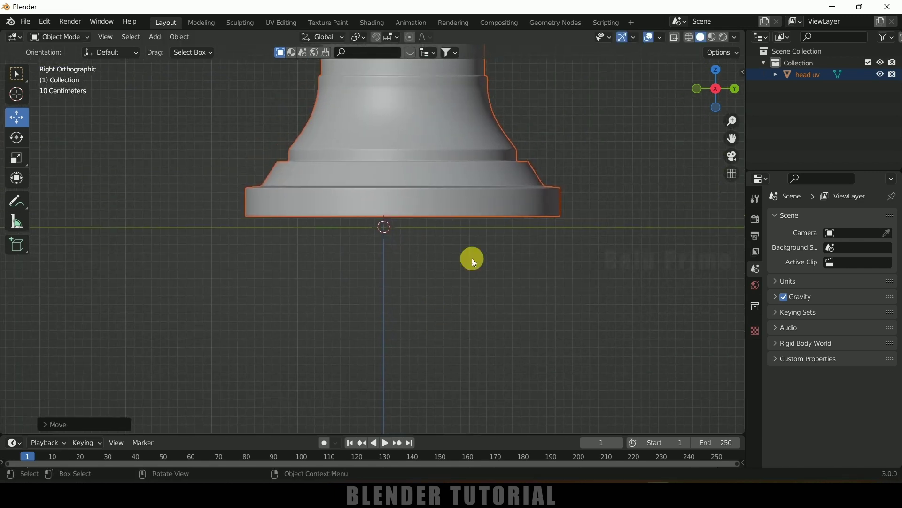
key("g")
key("z")
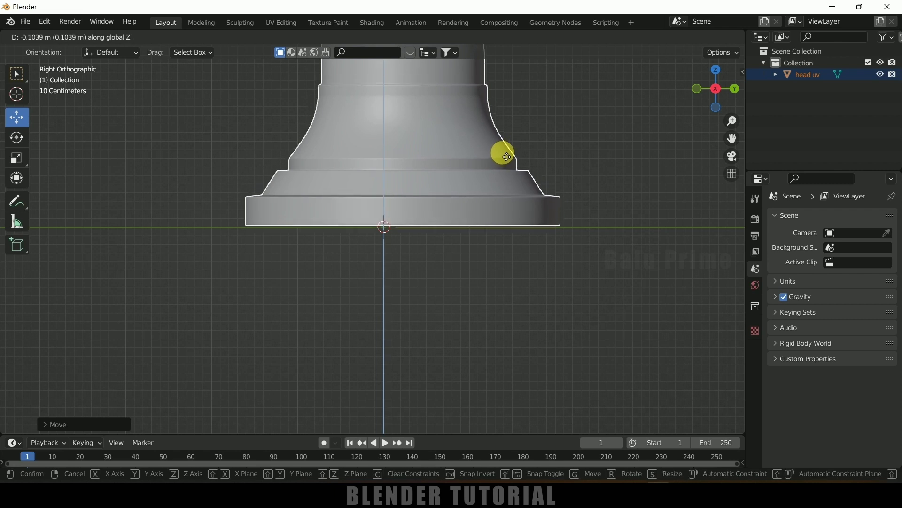
left_click(507, 156)
Step: Switch the viewport to see-through wireframe shading and orbit around the statue
middle_click_drag(418, 202, 477, 255)
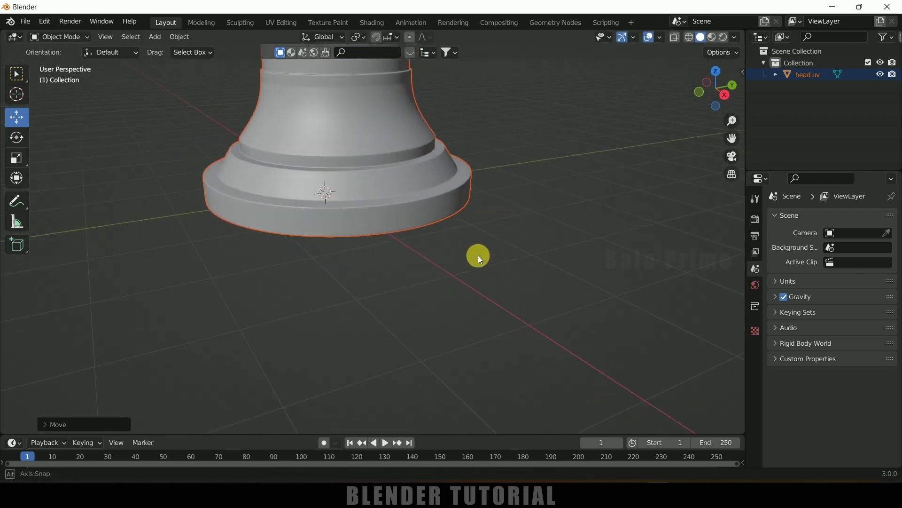
scroll(478, 251, "down", 7)
middle_click_drag(495, 285, 516, 292)
scroll(518, 291, "up", 3)
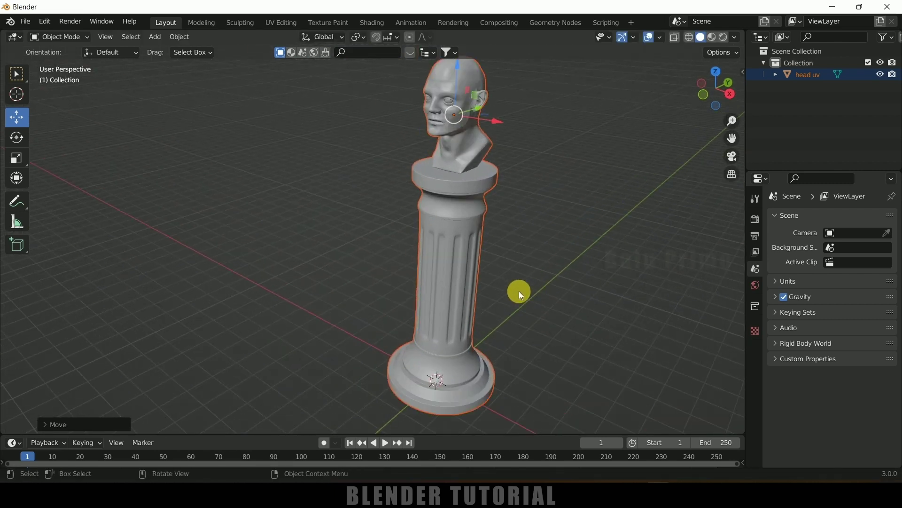
left_click(689, 38)
mouse_move(548, 232)
middle_mouse_down()
mouse_move(567, 225)
mouse_move(518, 215)
middle_mouse_up()
Step: Add a Decimate modifier to head uv with ratio 0.25, reducing it to 55490 faces
left_click(449, 218)
scroll(509, 242, "up", 5)
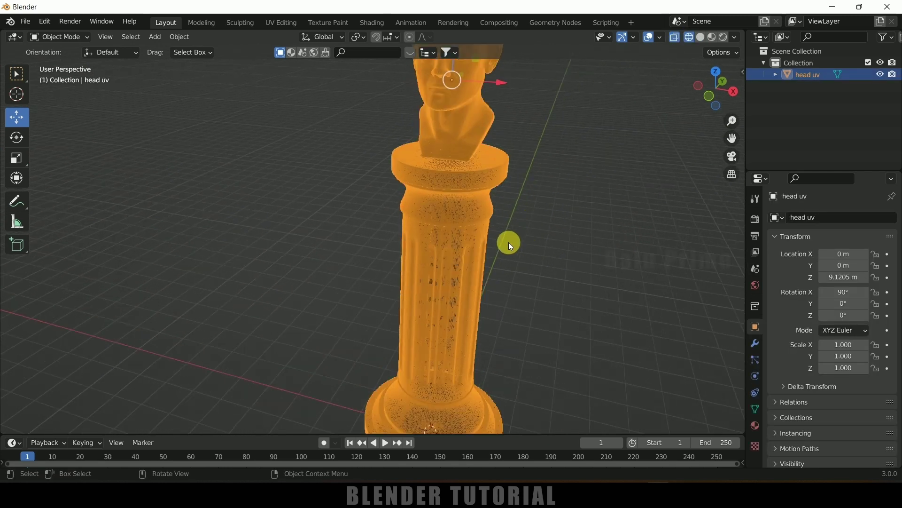
middle_click_drag(466, 244, 466, 216)
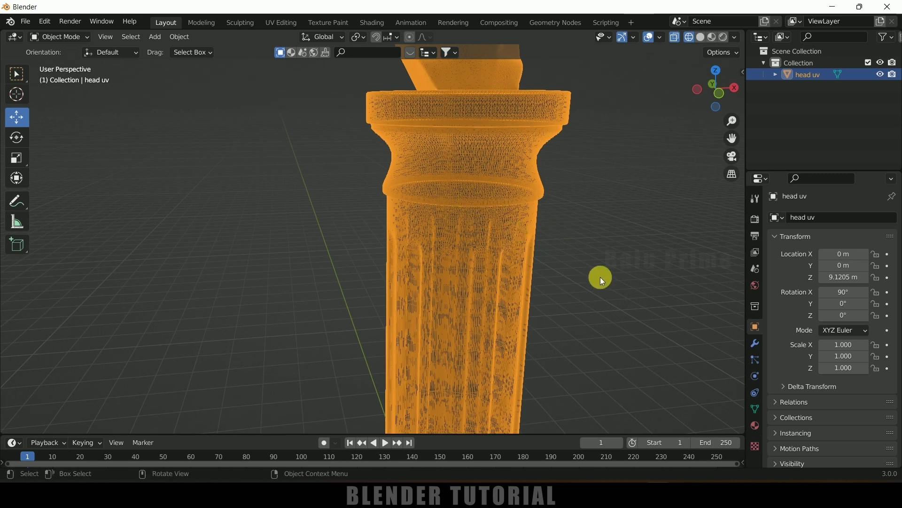
left_click(755, 342)
left_click(802, 218)
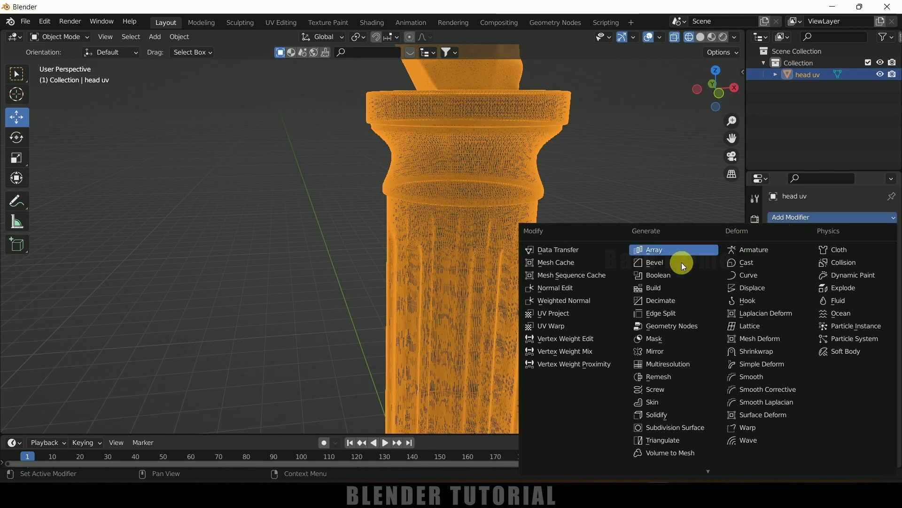
left_click(669, 300)
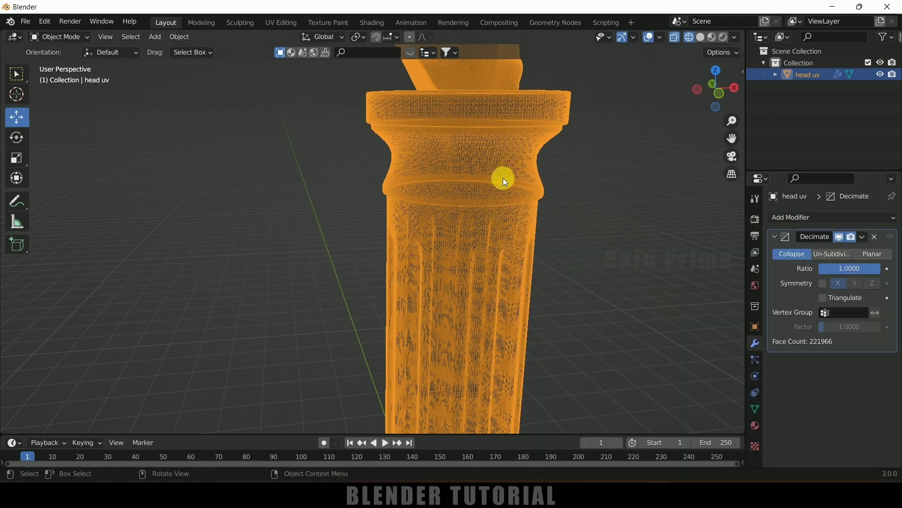
left_click(854, 271)
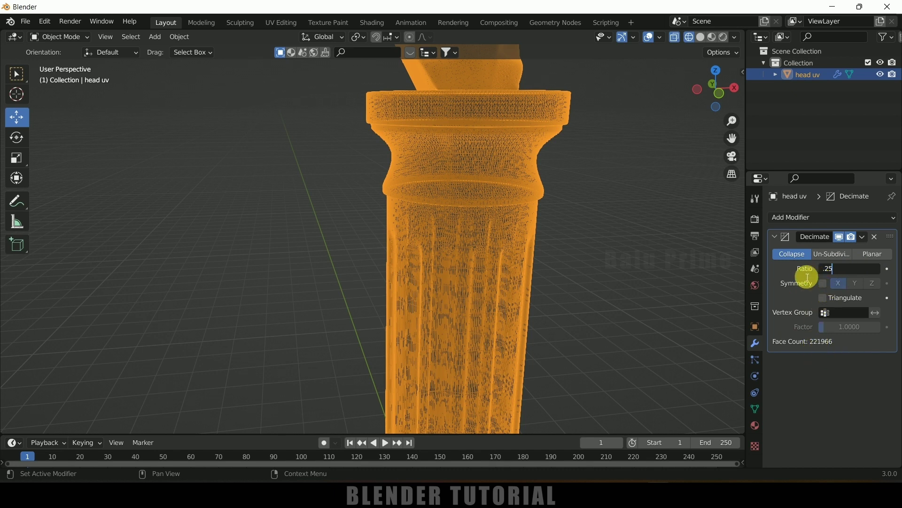
key("Return")
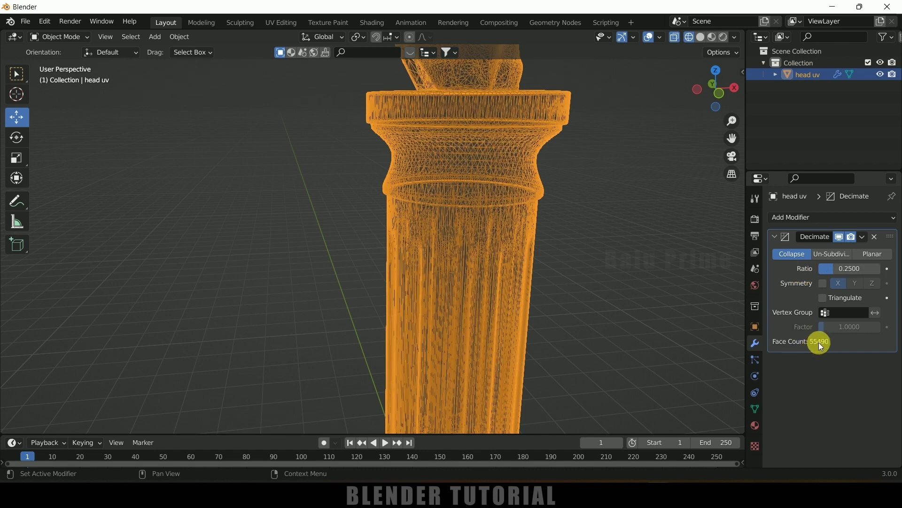
middle_click_drag(569, 238, 546, 227)
Step: Apply the Decimate modifier to make the face reduction permanent
left_click(865, 238)
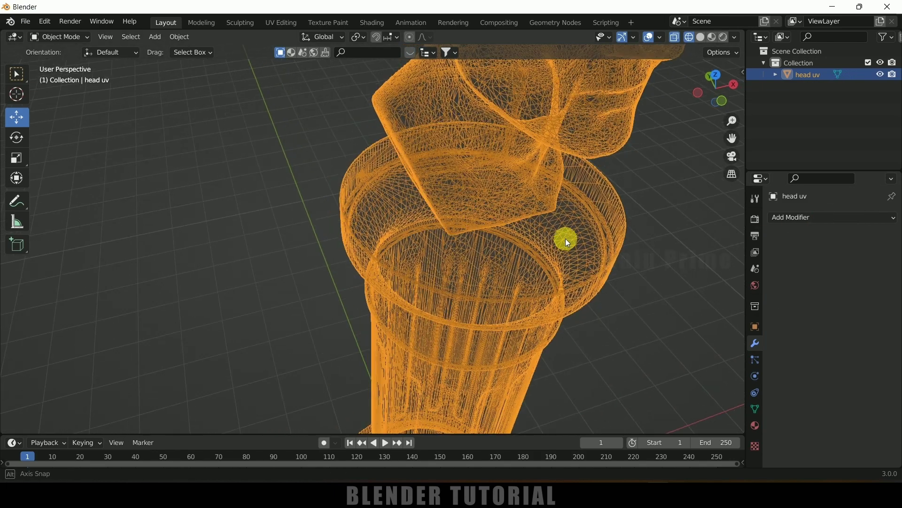
scroll(546, 227, "up", 5)
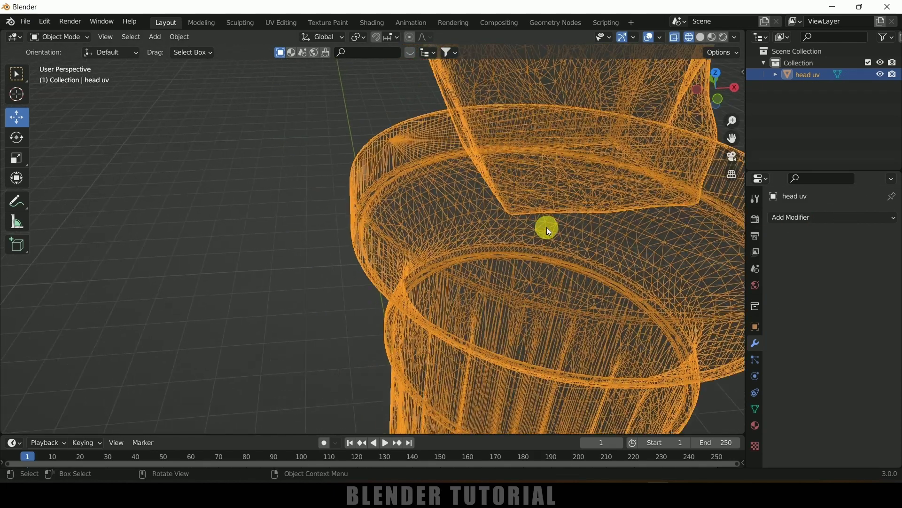
middle_click_drag(546, 227, 518, 201)
middle_click_drag(479, 163, 472, 185)
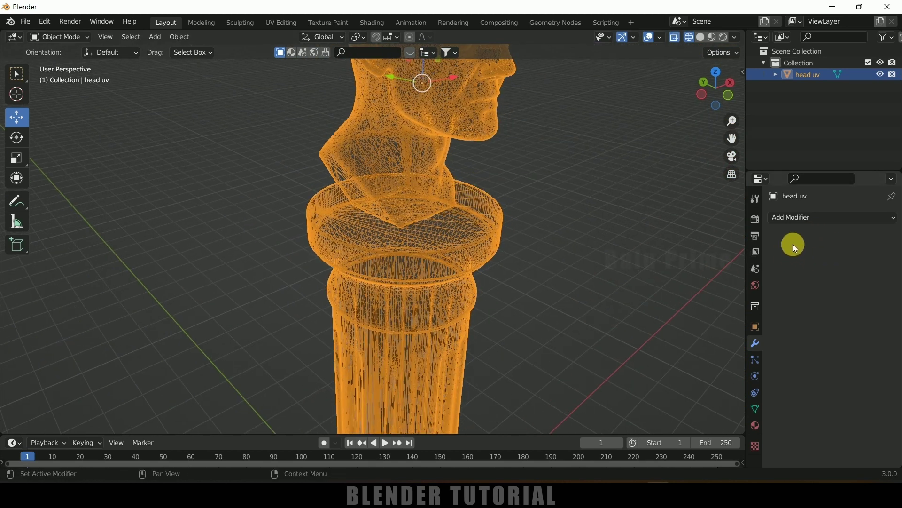
Step: Add a Voxel Remesh modifier to the statue with a 0.05 m voxel size
left_click(801, 219)
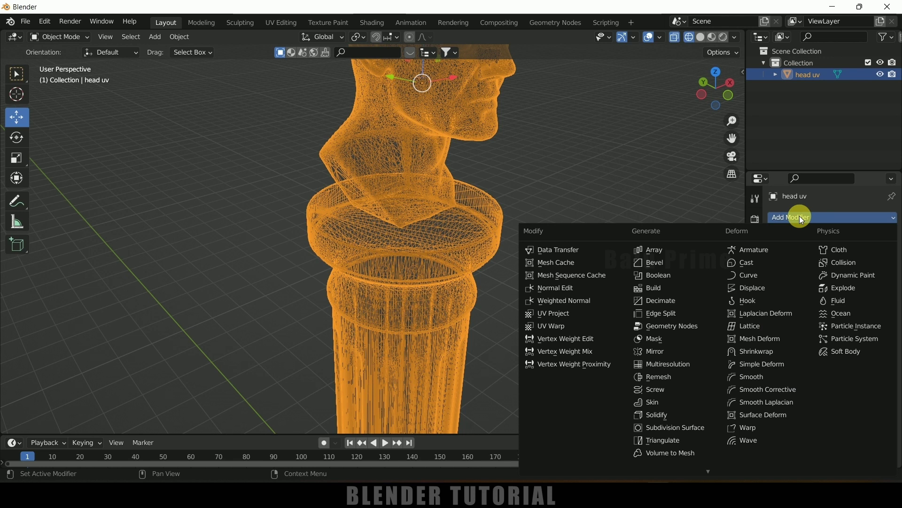
left_click(674, 382)
middle_click_drag(648, 357, 564, 302)
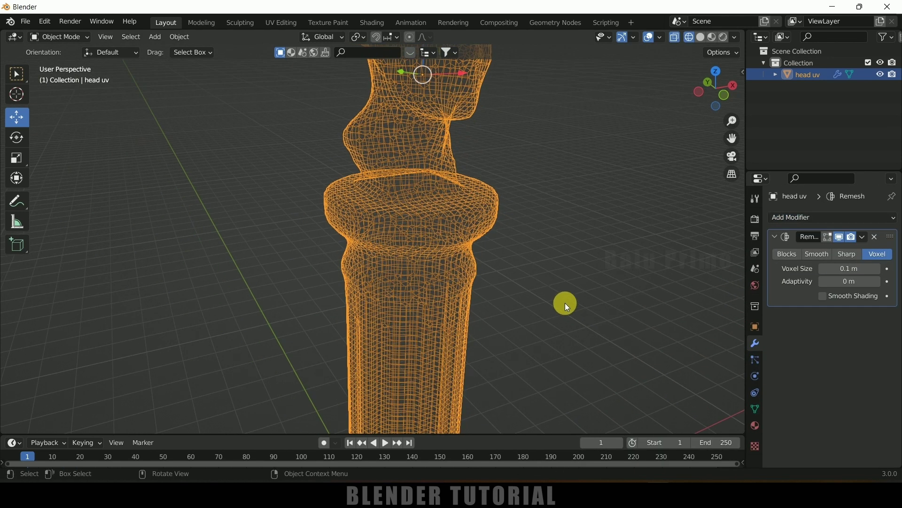
left_click(864, 271)
key("BackSpace")
type(".05")
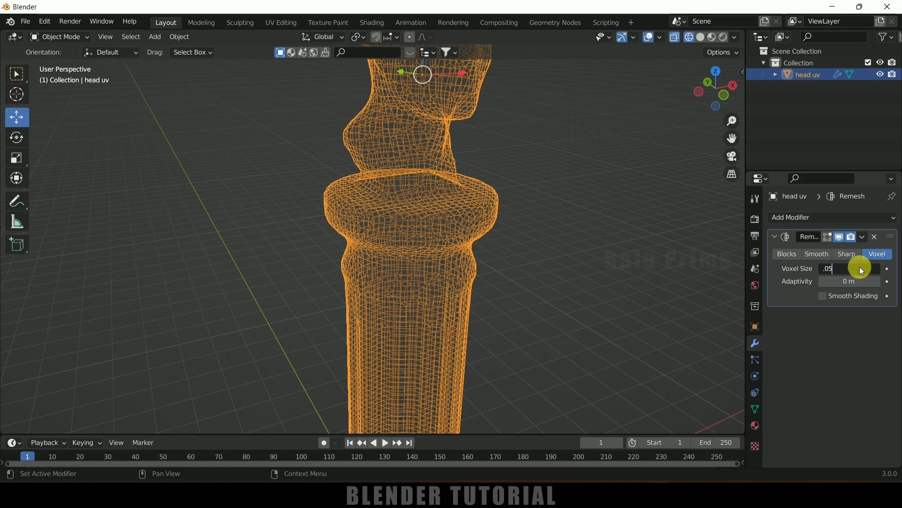
key("Return")
Step: Return to solid shading and enable Smooth Shading on the Remesh modifier
mouse_move(673, 197)
middle_mouse_down()
mouse_move(498, 249)
mouse_move(505, 268)
mouse_move(498, 254)
mouse_move(500, 229)
mouse_move(758, 272)
middle_mouse_up()
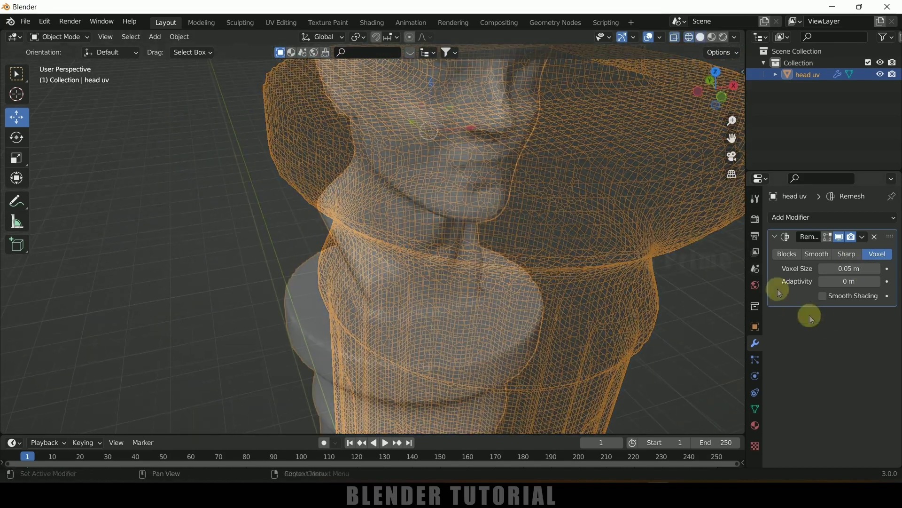
key("shift+z")
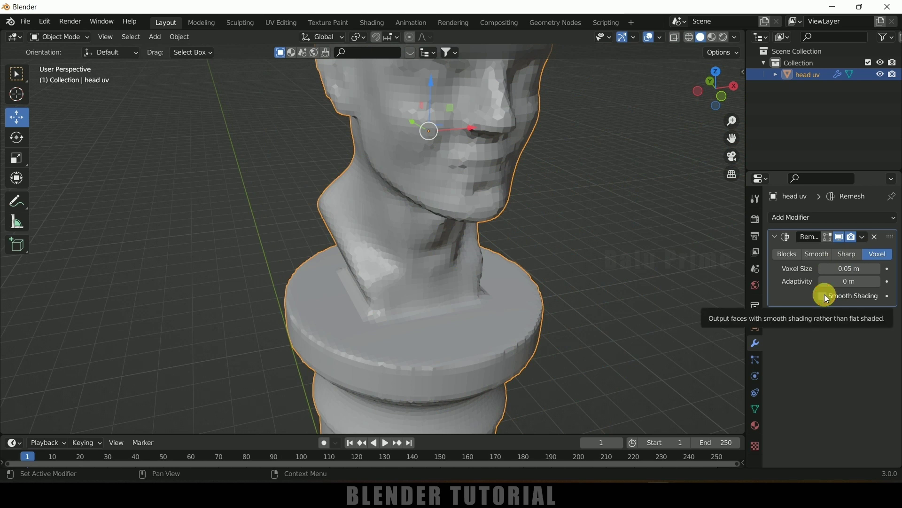
left_click(824, 295)
mouse_move(366, 151)
middle_mouse_down()
mouse_move(486, 206)
mouse_move(494, 234)
mouse_move(494, 205)
mouse_move(472, 256)
middle_mouse_up()
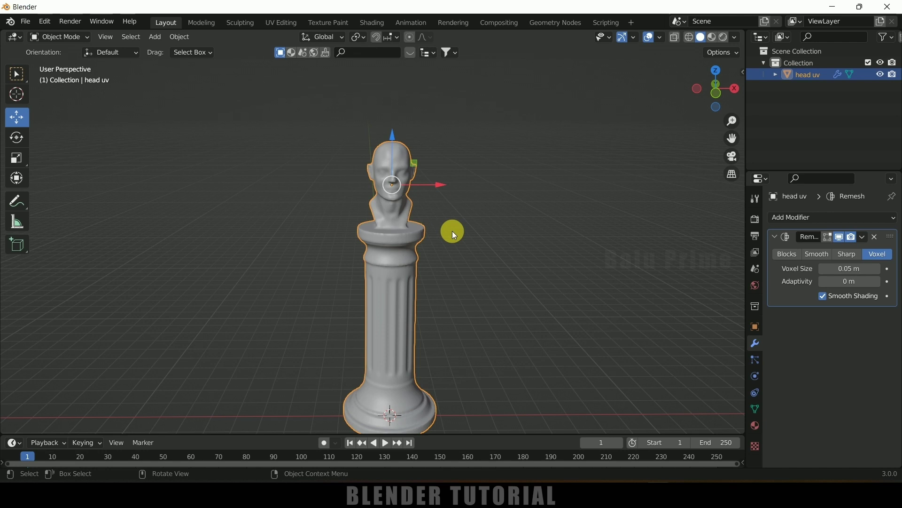
Step: In Preferences > Add-ons, search 'cell' and enable Object: Cell Fracture
left_click(45, 22)
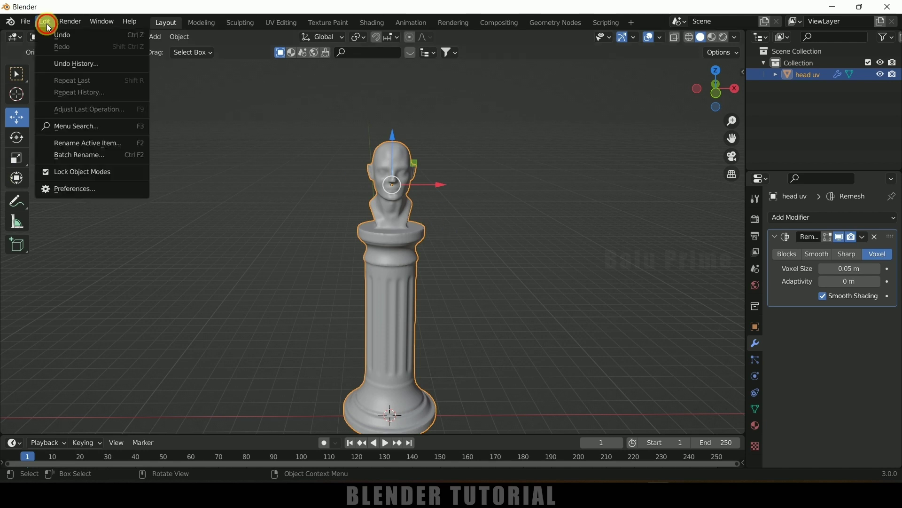
left_click(77, 187)
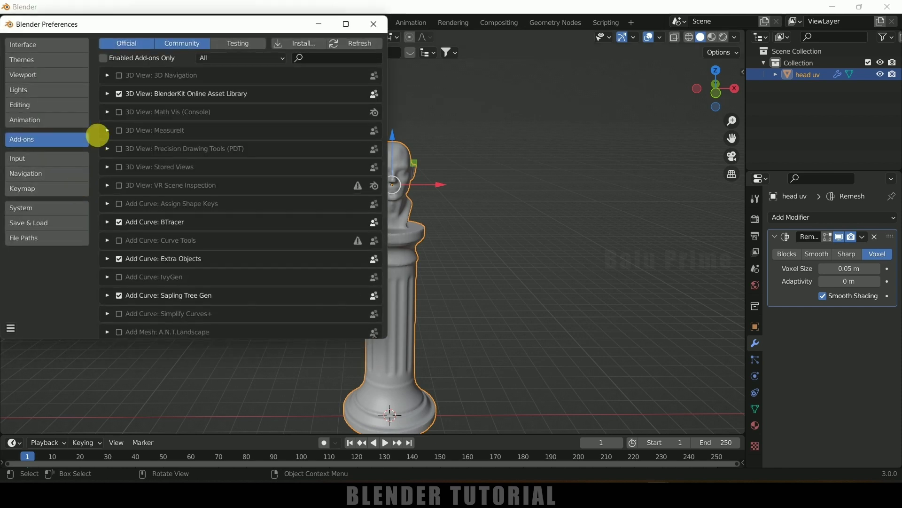
left_click(334, 57)
type("cell")
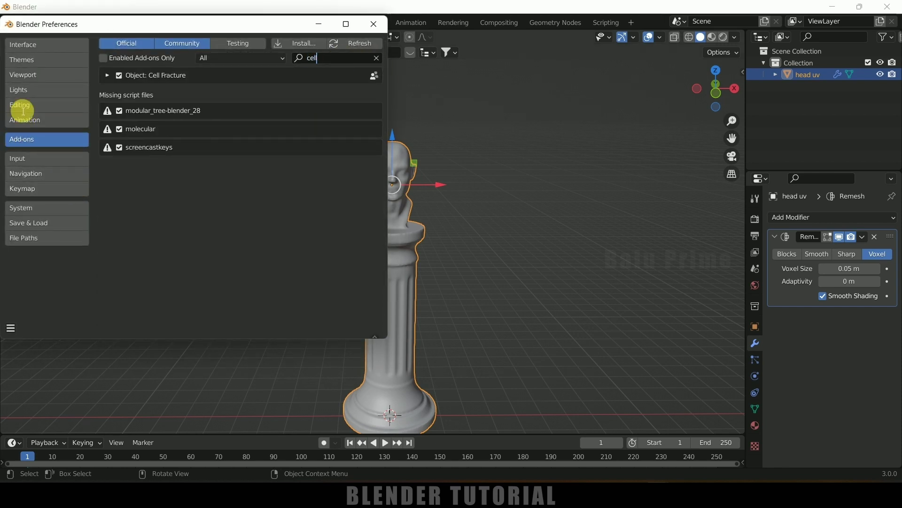
left_click(119, 75)
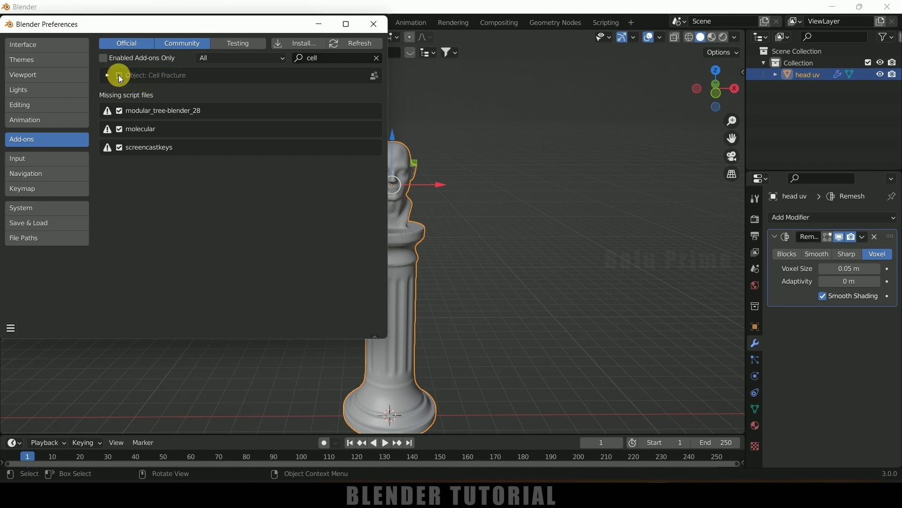
Step: Save the preferences and close the Preferences window
left_click(11, 327)
left_click(43, 298)
left_click(374, 24)
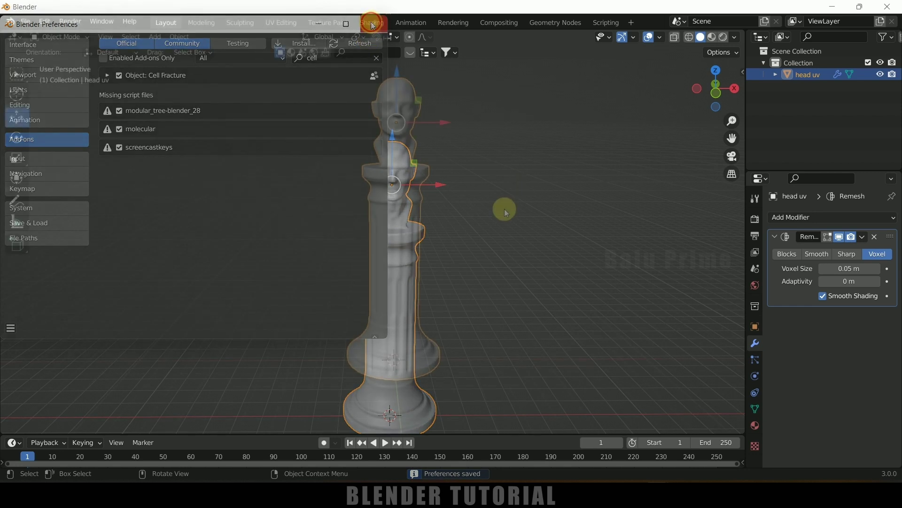
scroll(526, 188, "up", 3)
scroll(526, 188, "down", 3)
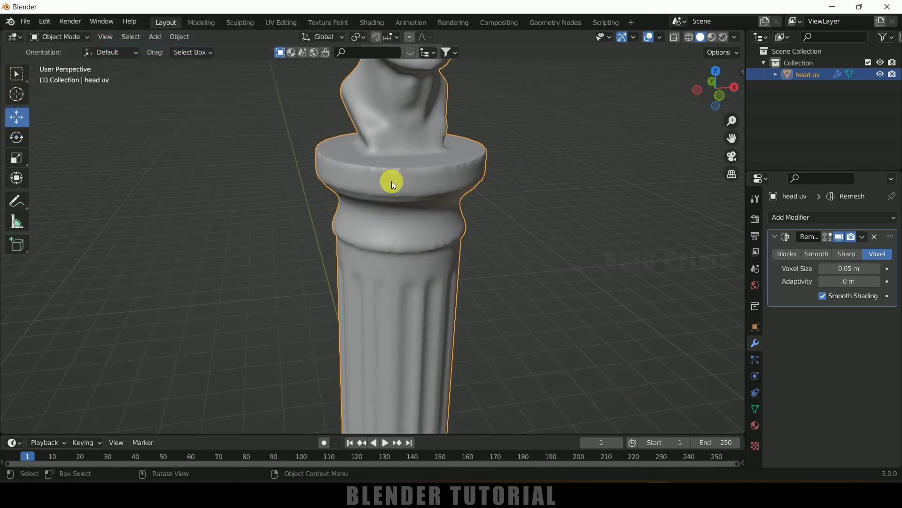
Step: Run Cell Fracture on the X-rayed bust, sending fragments to a new collection named 'pieces'
key("alt+z")
key("alt+z")
left_click(180, 37)
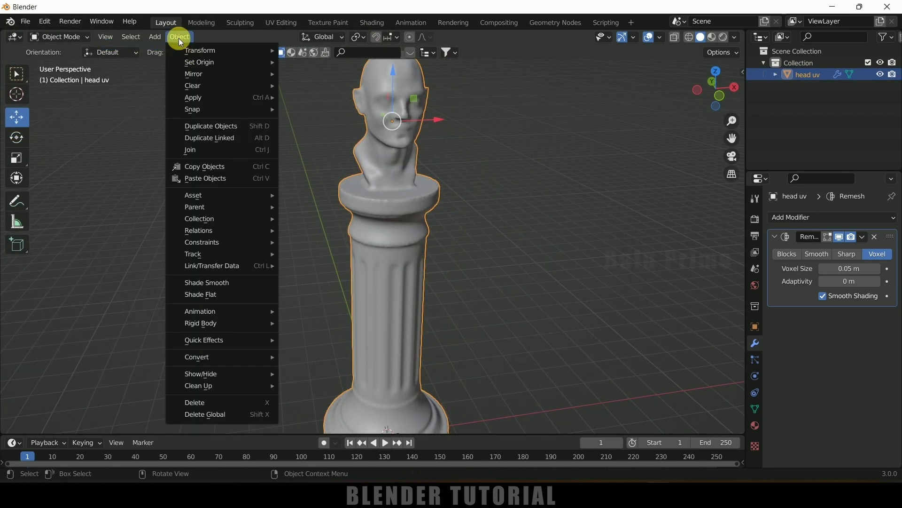
mouse_move(230, 340)
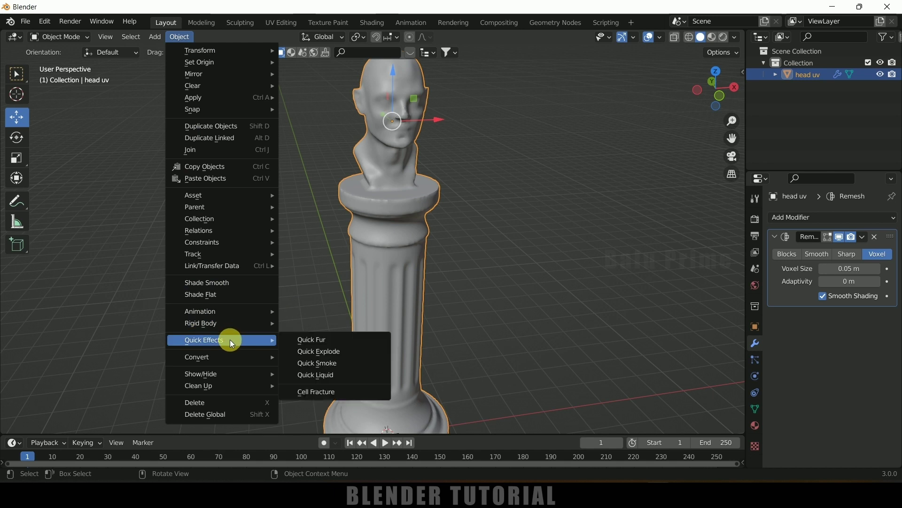
left_click(309, 392)
left_click_drag(285, 159, 298, 109)
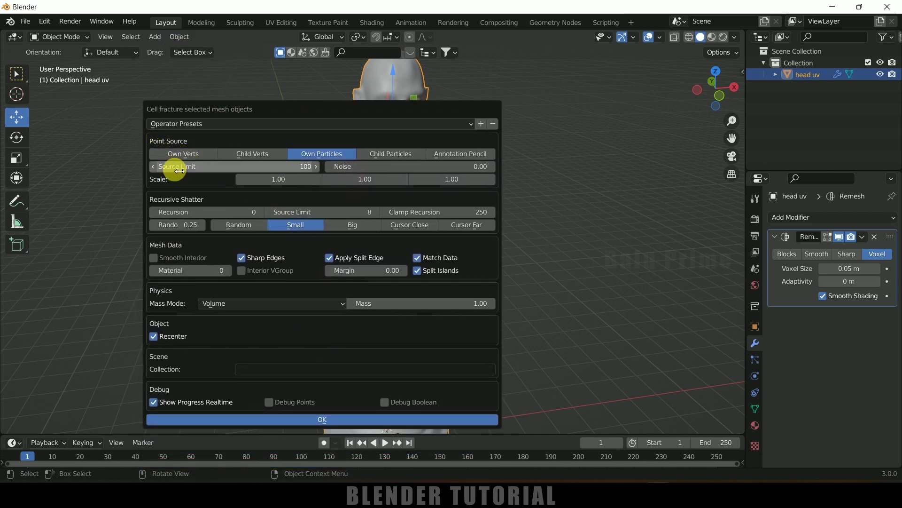
left_click_drag(307, 104, 325, 132)
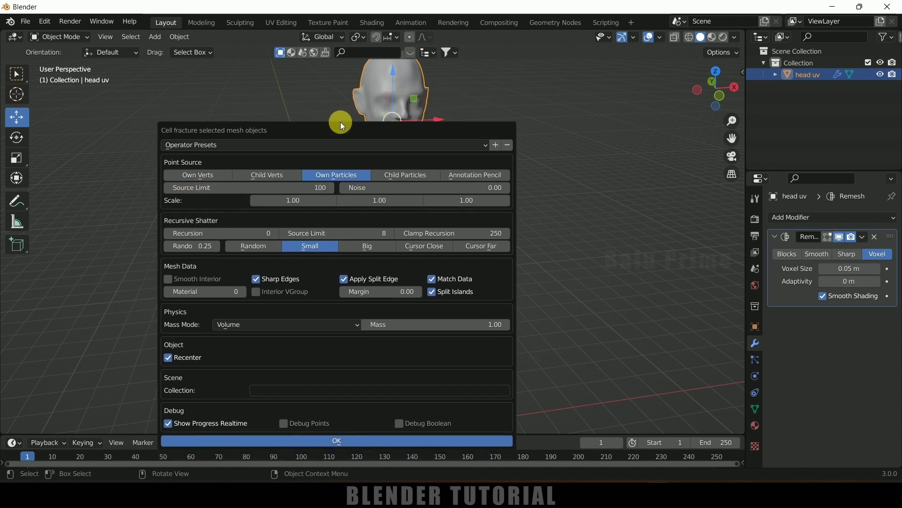
left_click_drag(344, 130, 337, 108)
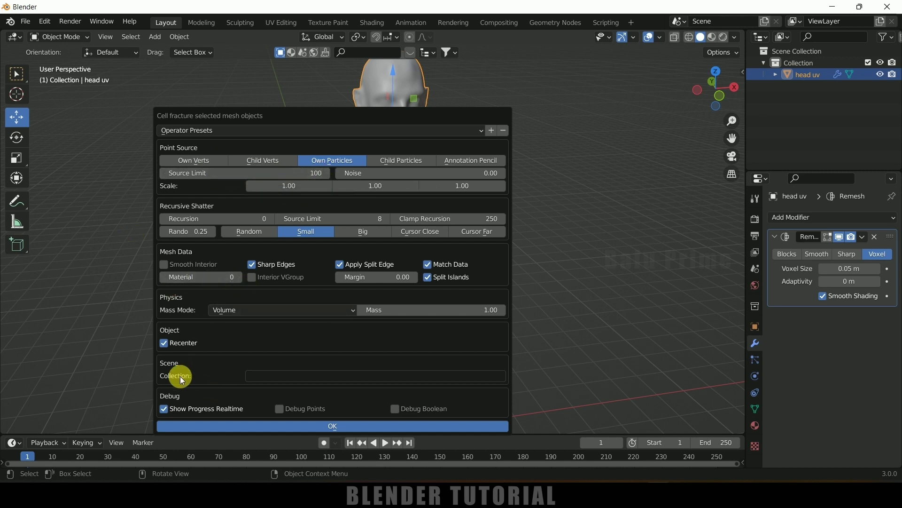
left_click(275, 379)
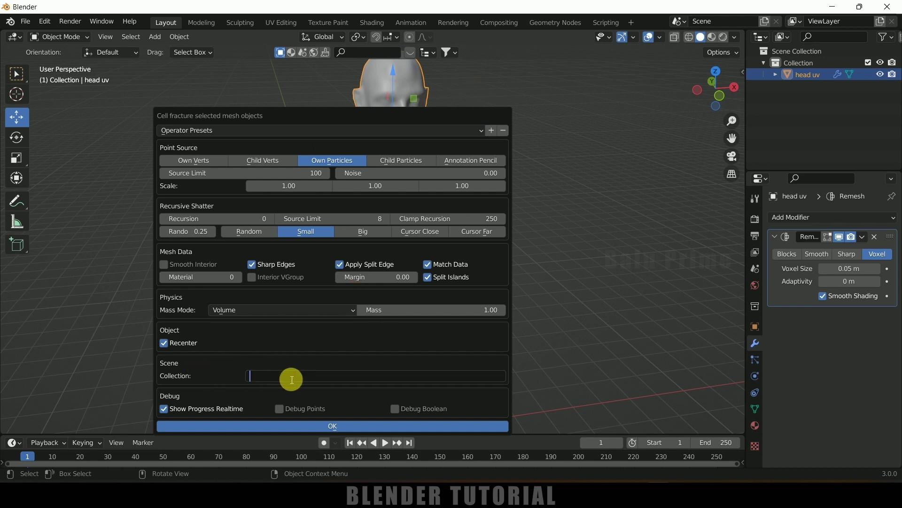
type("pu")
left_click(351, 426)
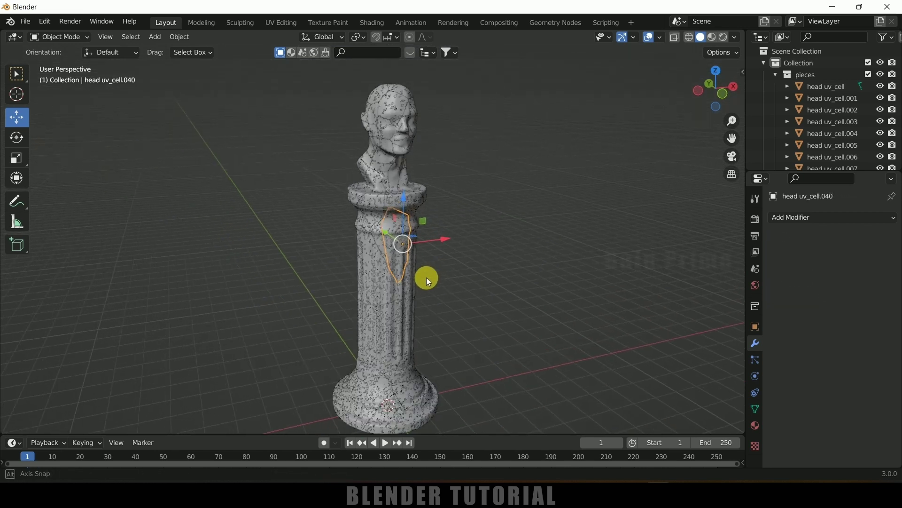
Step: In the Outliner, hide the original head uv mesh, keep pieces visible, and expand the pieces collection
left_click(777, 76)
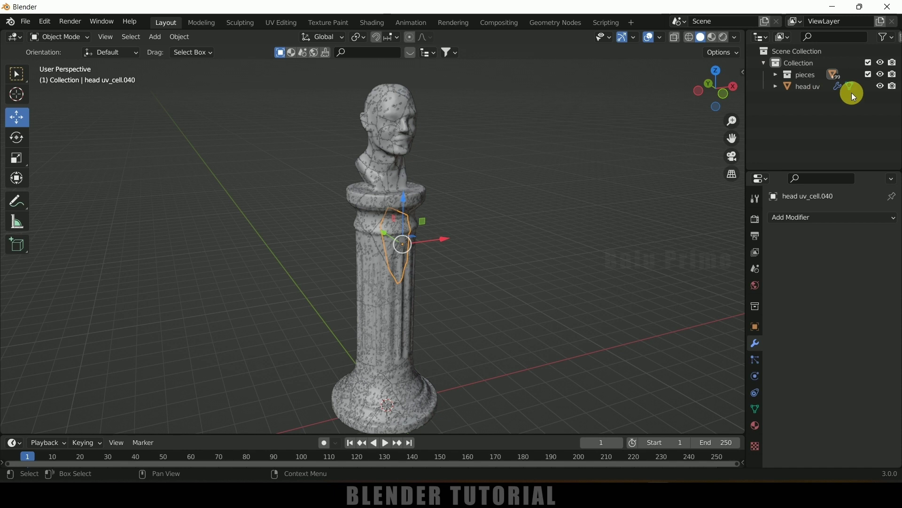
left_click(883, 75)
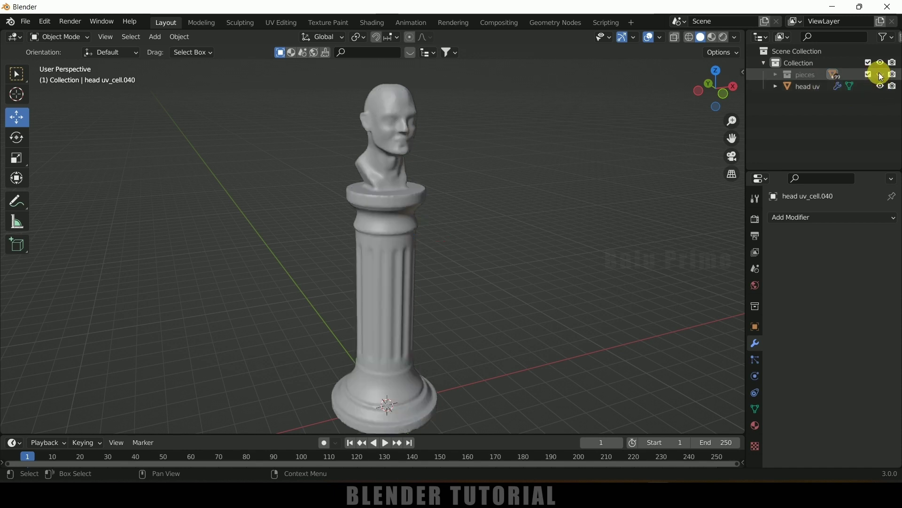
left_click(809, 88)
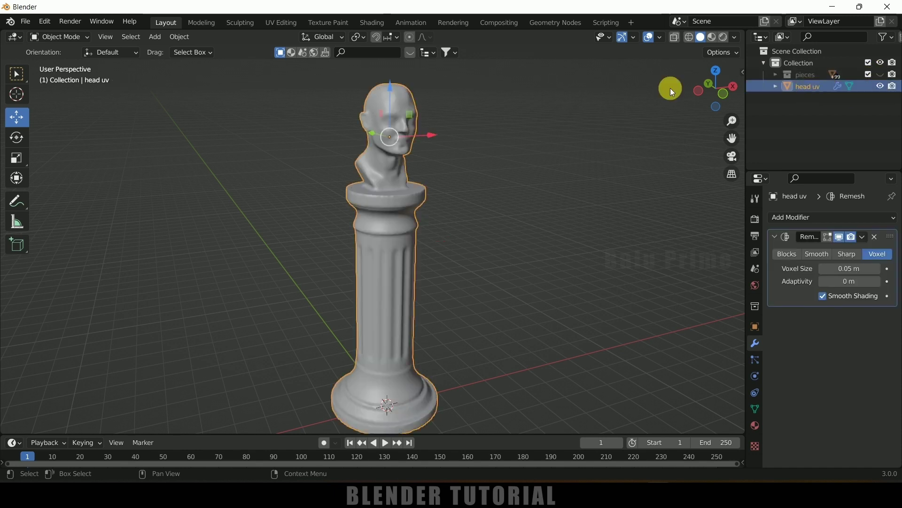
left_click(879, 74)
left_click(880, 86)
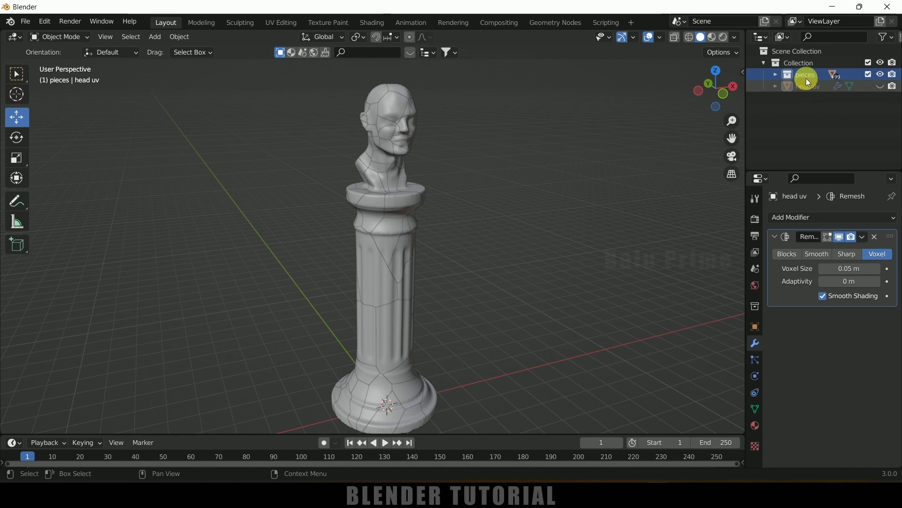
left_click(776, 75)
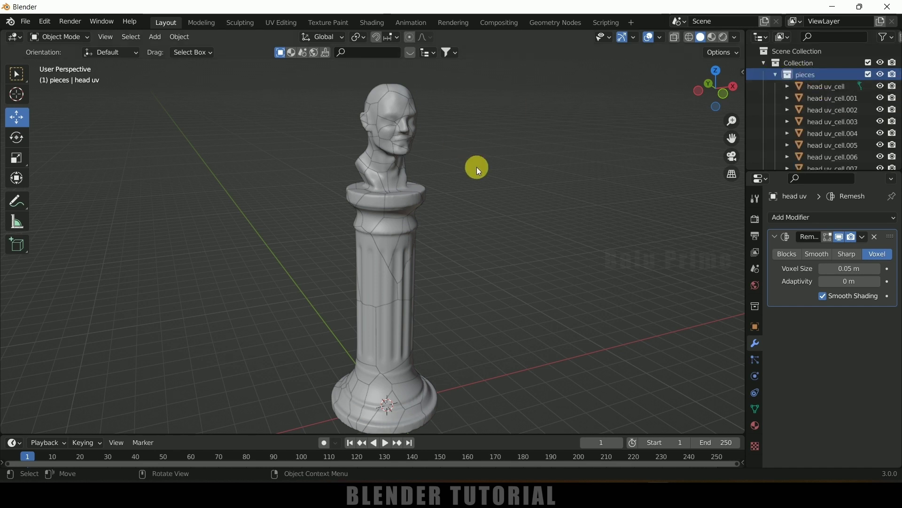
Step: Give fragment head uv_cell.008 an Active rigid body (1 kg, Convex Hull collisions)
left_click(393, 107)
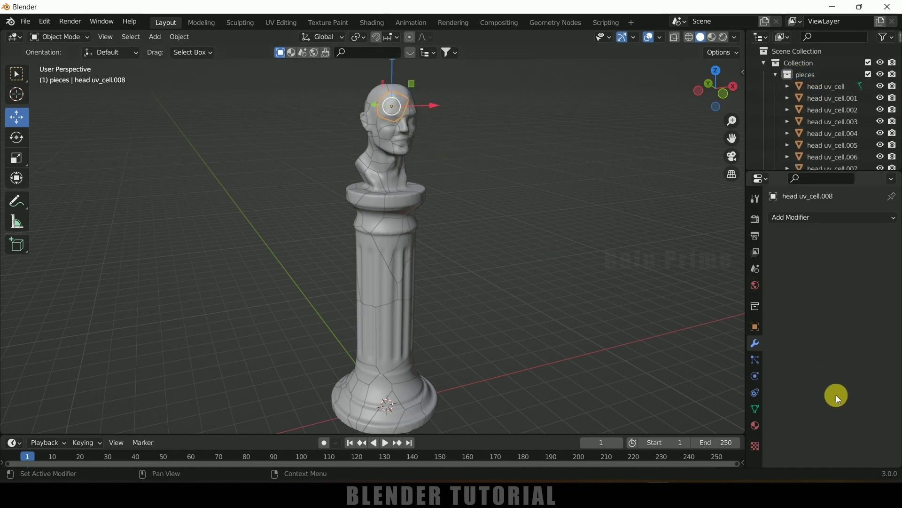
left_click(754, 375)
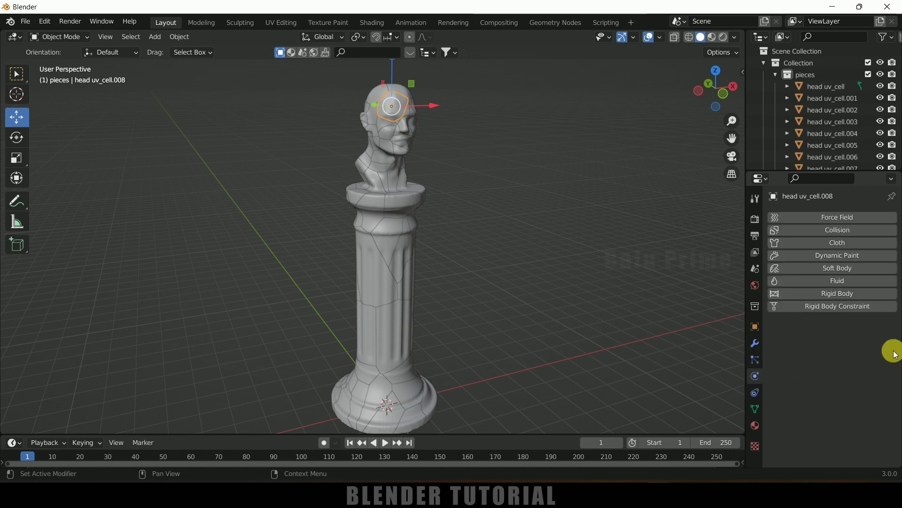
left_click(829, 295)
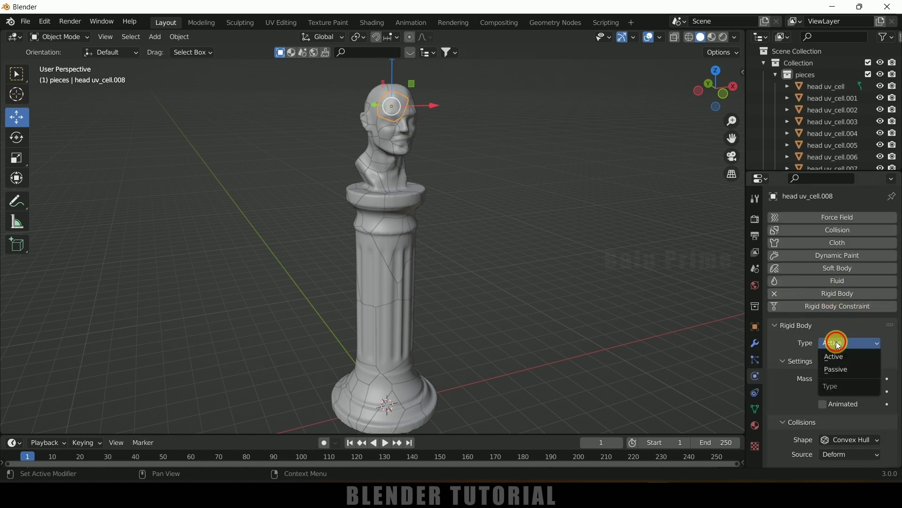
scroll(800, 363, "down", 3)
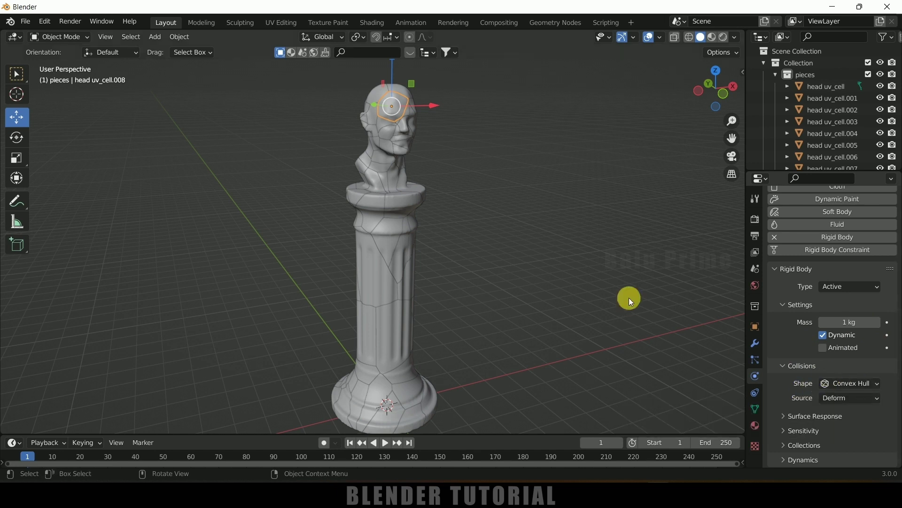
Step: Preview the simulation, rewind to frame 1, and box-select all the fracture pieces
left_click(386, 443)
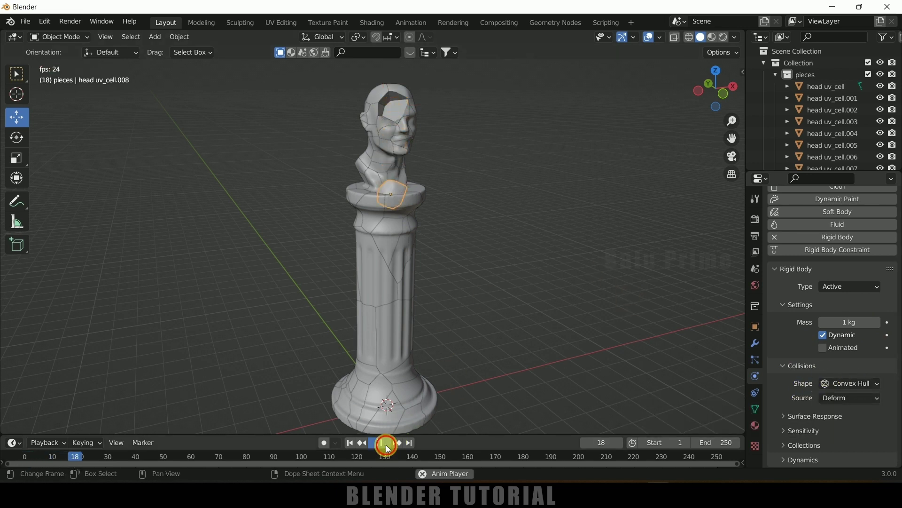
left_click(365, 443)
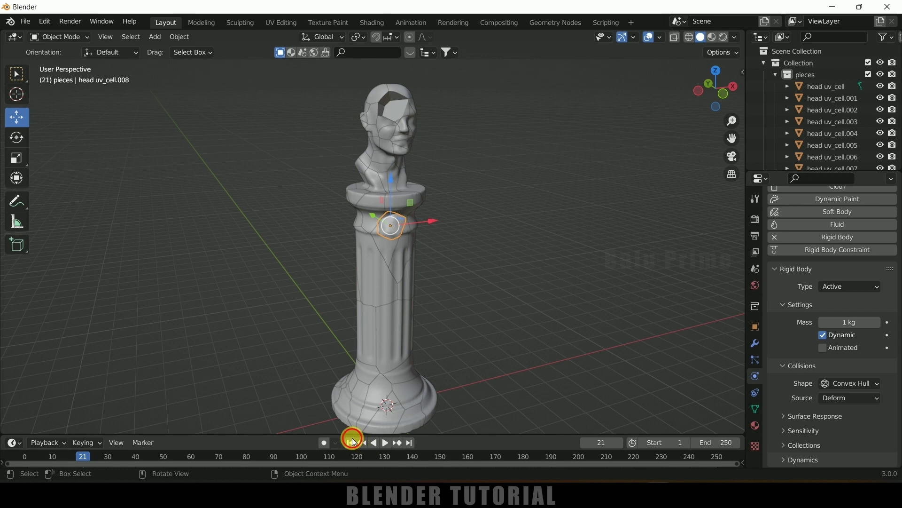
scroll(522, 343, "down", 2)
middle_click_drag(522, 342, 430, 176)
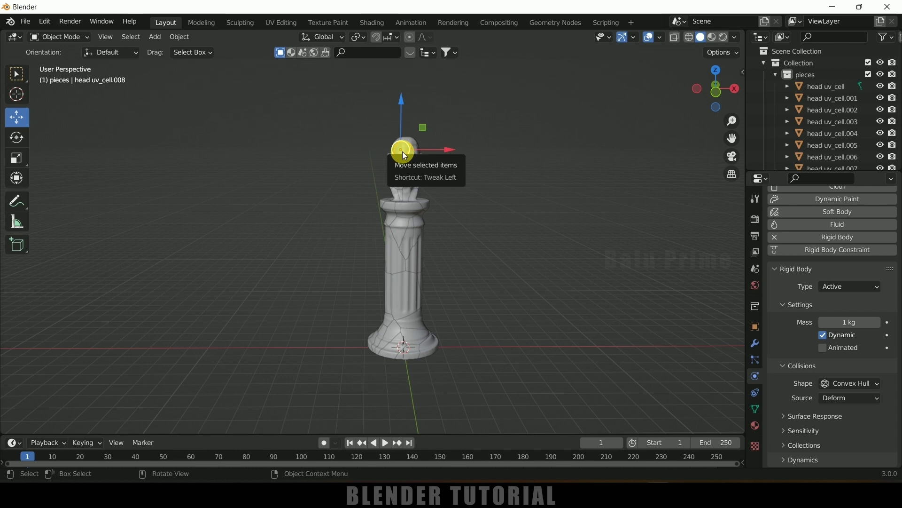
key("b")
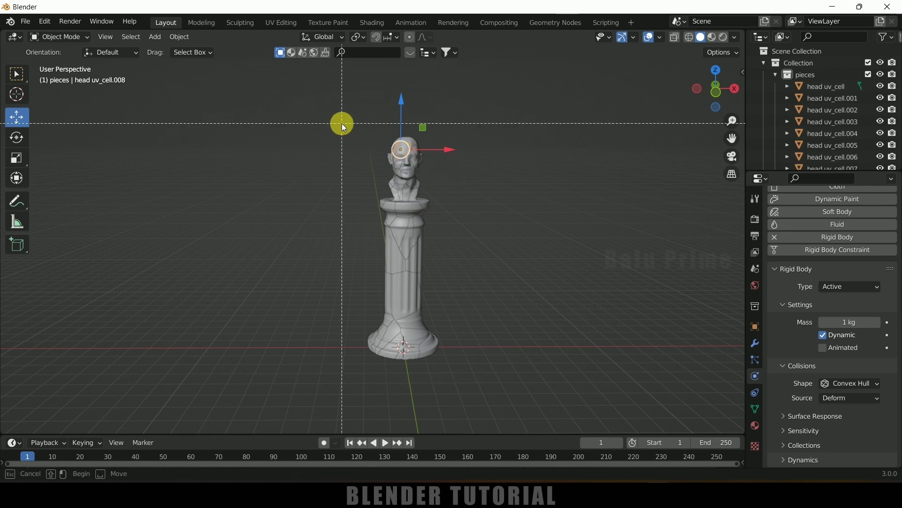
left_click_drag(342, 123, 468, 367)
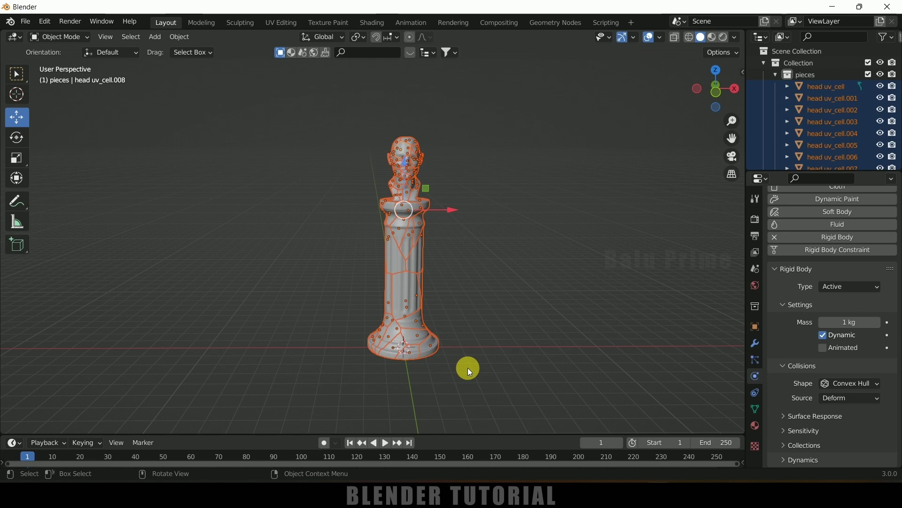
Step: Copy the active piece's rigid body settings to all selected pieces via Rigid Body > Copy from Active
left_click(178, 37)
mouse_move(254, 266)
mouse_move(234, 324)
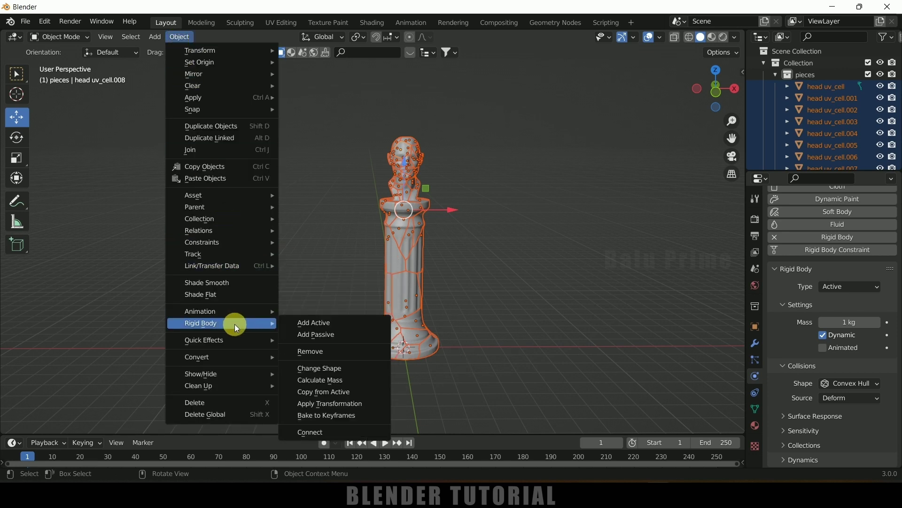
left_click(335, 391)
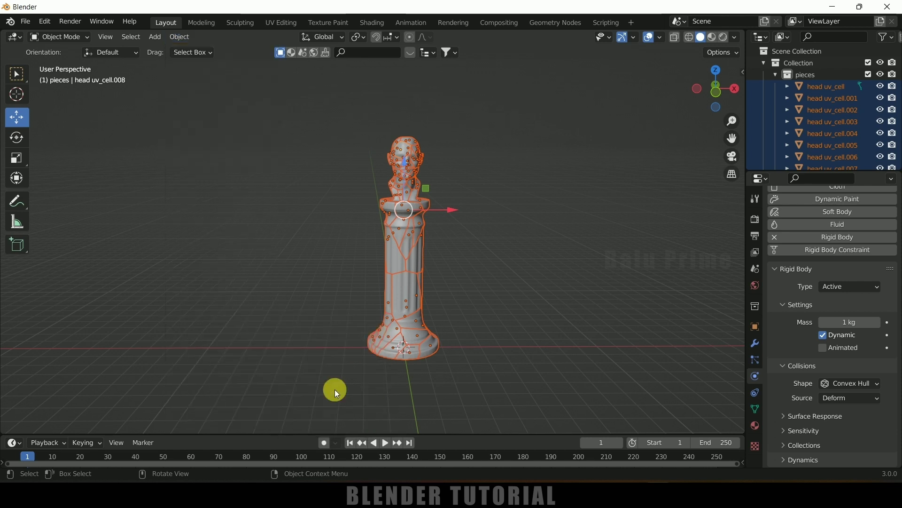
Step: Deselect everything, play the simulation to test it, then stop and rewind to frame 1
left_click(520, 377)
left_click(385, 444)
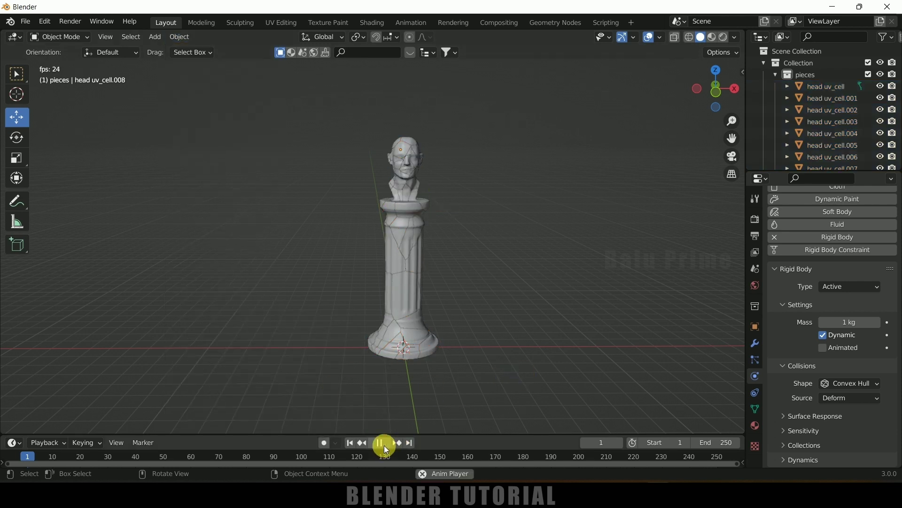
left_click(386, 445)
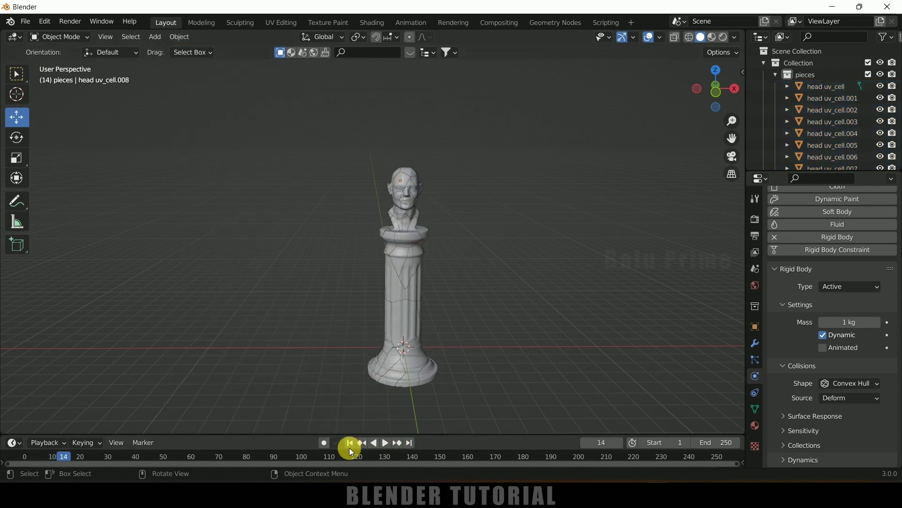
left_click(350, 443)
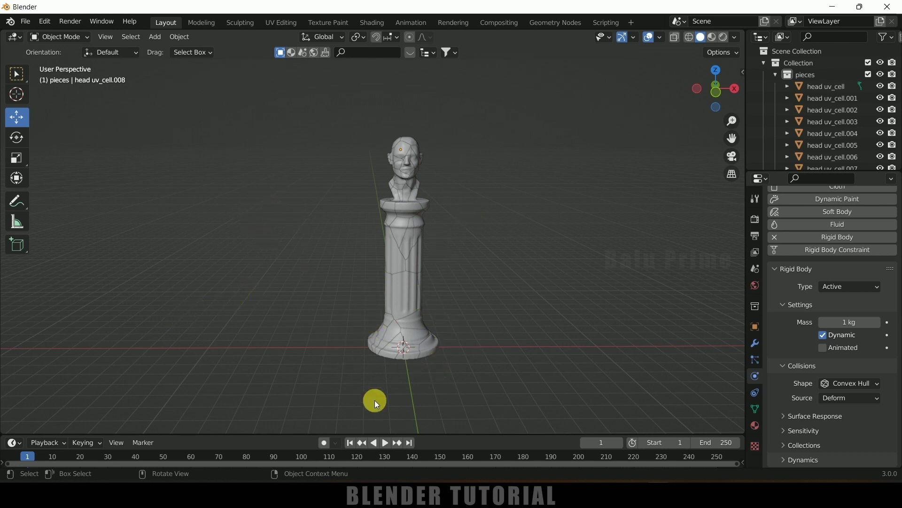
Step: Add a plane and scale it up into a large floor
left_click(156, 40)
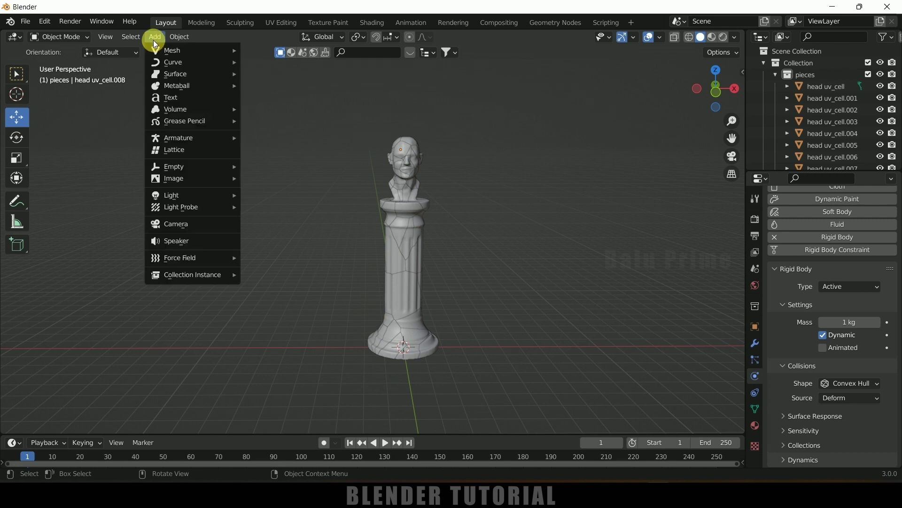
mouse_move(174, 50)
left_click(258, 51)
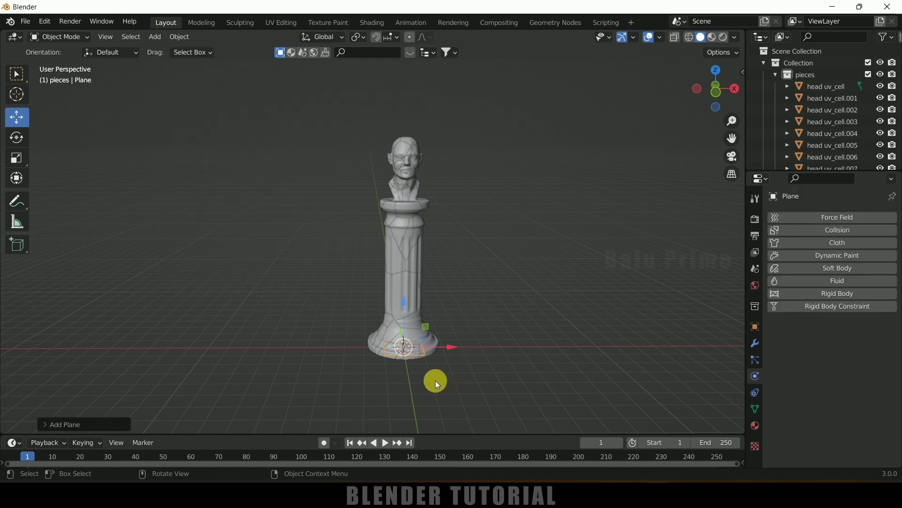
key("s")
left_click(572, 379)
Step: In right side view, move the plane along Z until it meets the pillar's base
key("KP_3")
scroll(586, 375, "up", 8)
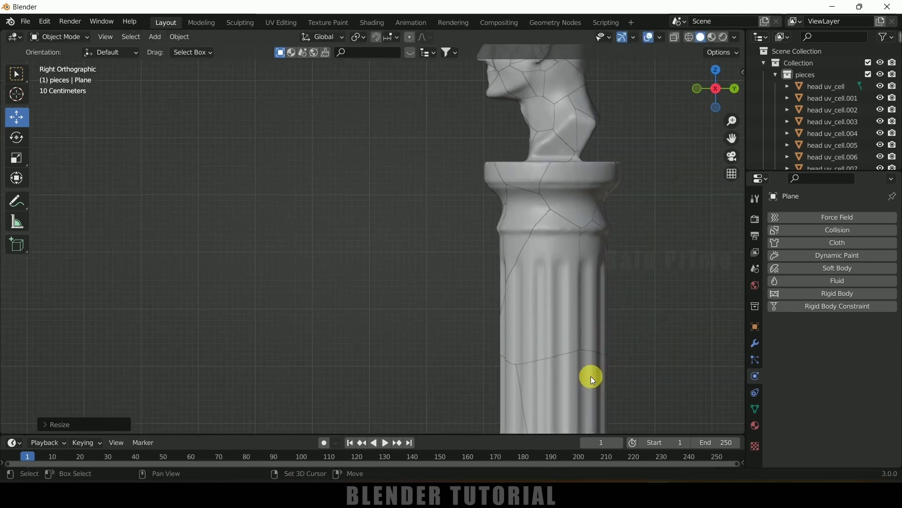
middle_click_drag(588, 375, 435, 165, "shift")
scroll(511, 227, "up", 6)
middle_click_drag(517, 242, 493, 105, "shift")
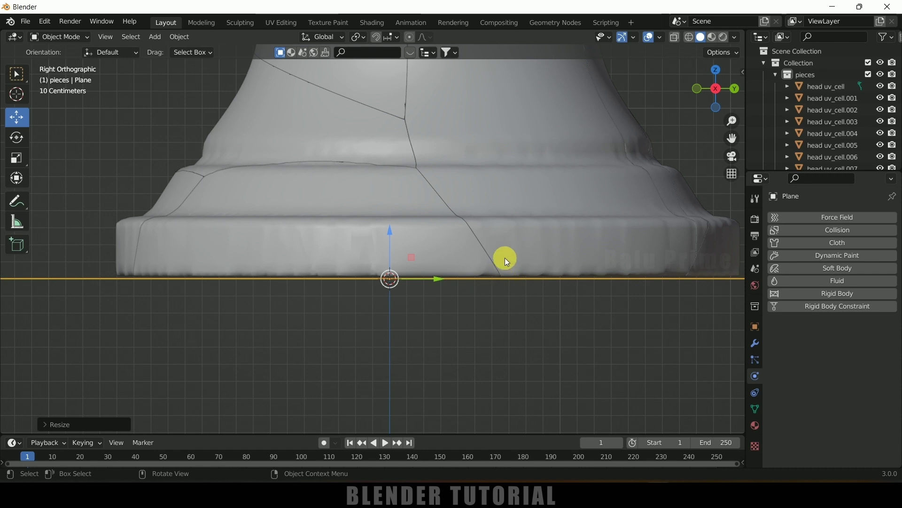
key("g")
key("z")
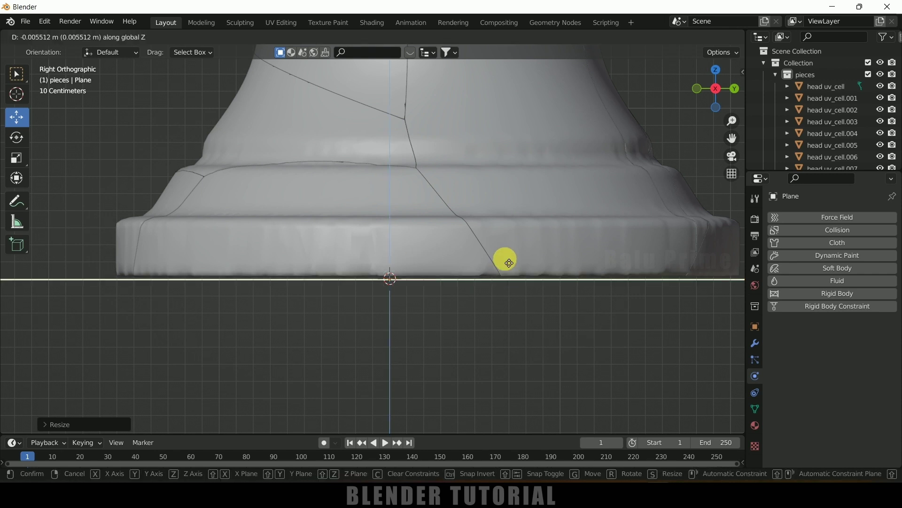
left_click(510, 259)
Step: Play the simulation with the new floor, then stop and rewind to frame 1
scroll(368, 258, "down", 4)
middle_click_drag(365, 253, 428, 303)
scroll(387, 284, "down", 4)
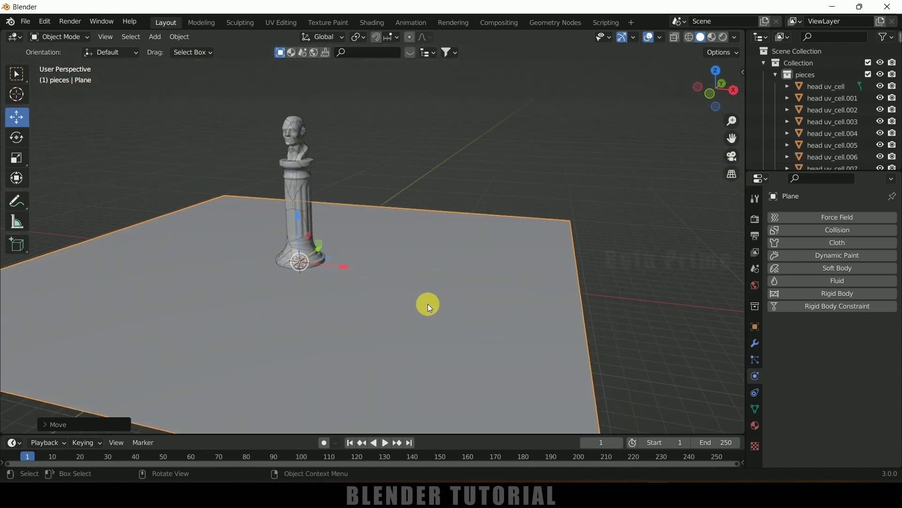
left_click(384, 444)
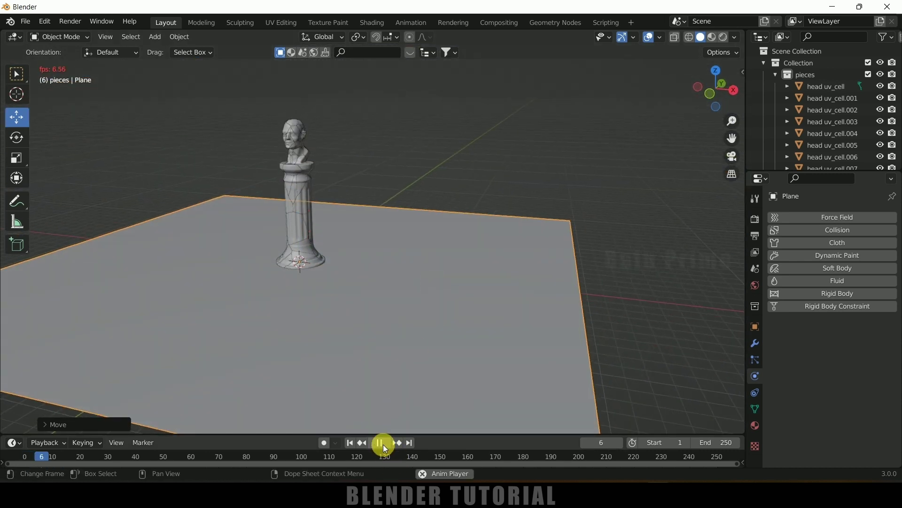
left_click(383, 444)
left_click(353, 447)
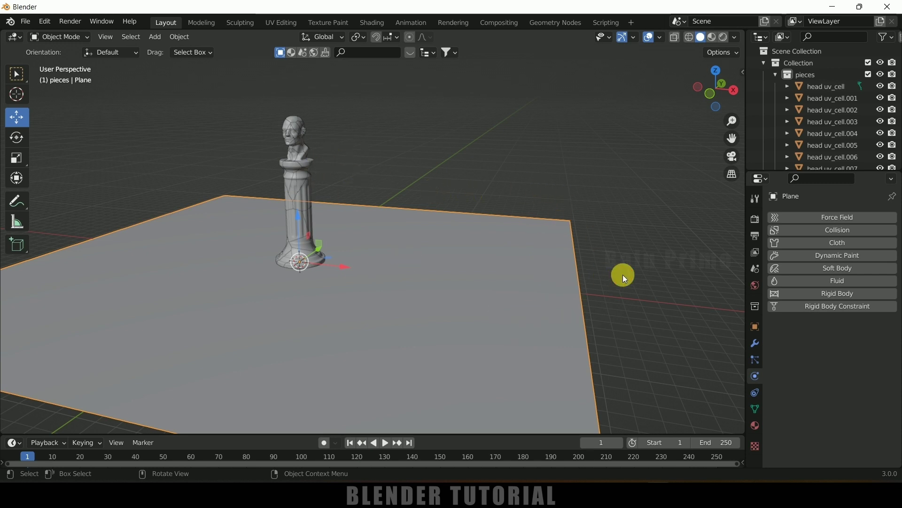
Step: Add rigid body physics to the ground plane with Type set to Passive
left_click(834, 297)
left_click(846, 344)
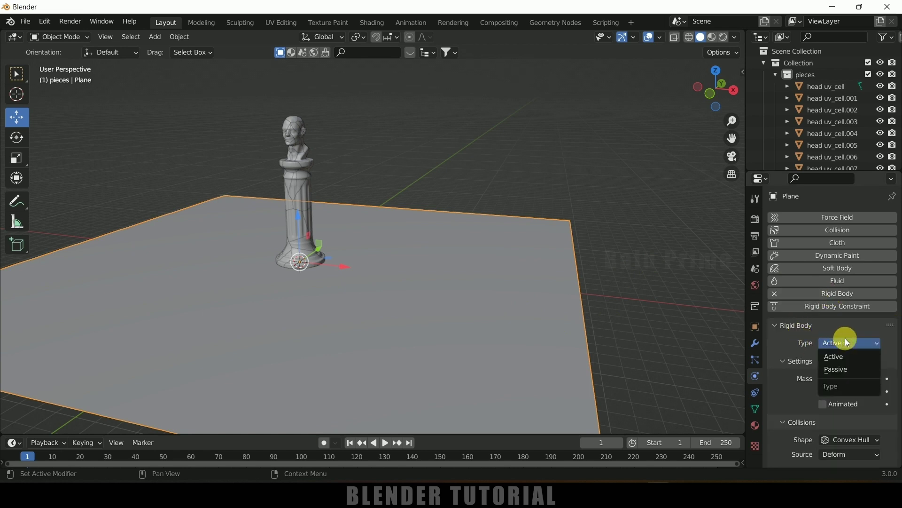
left_click(845, 370)
Step: Play the simulation to watch pieces fall, rewind to frame 1, and collapse the pieces collection
middle_click_drag(328, 280, 528, 325)
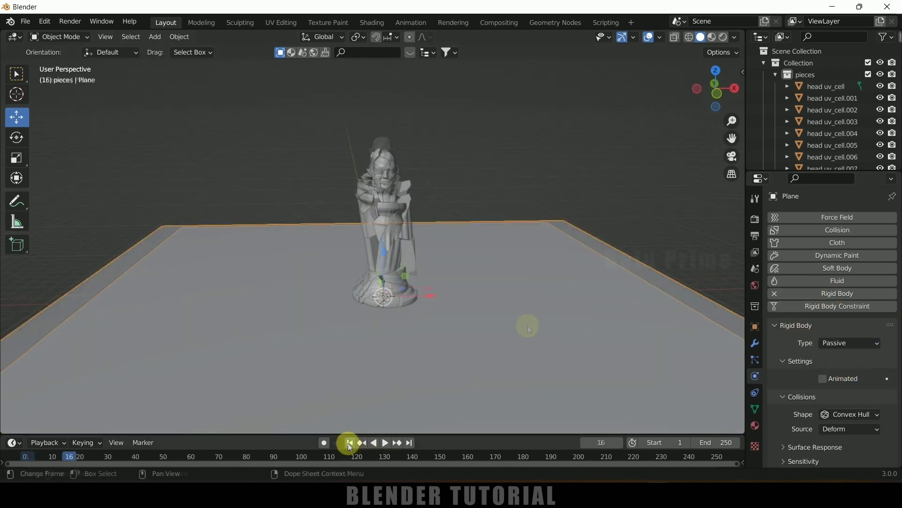
left_click(390, 444)
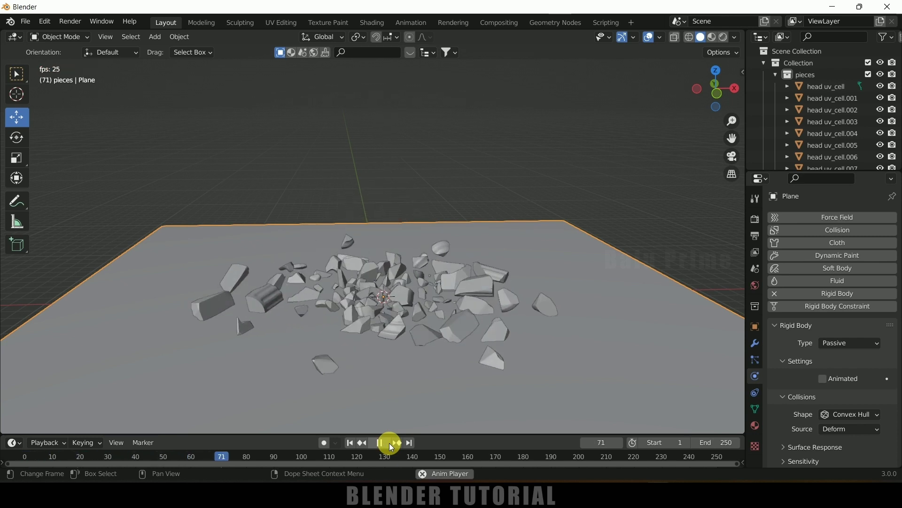
left_click(389, 443)
left_click(361, 443)
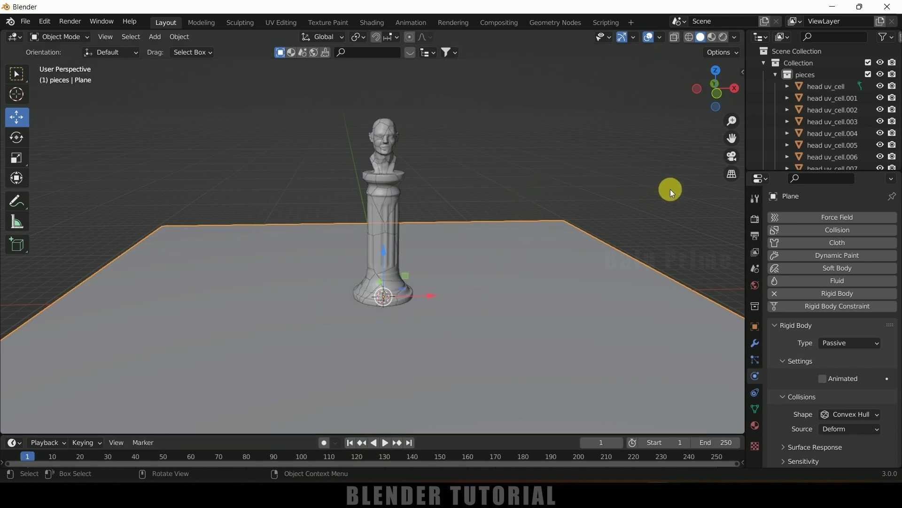
left_click(776, 74)
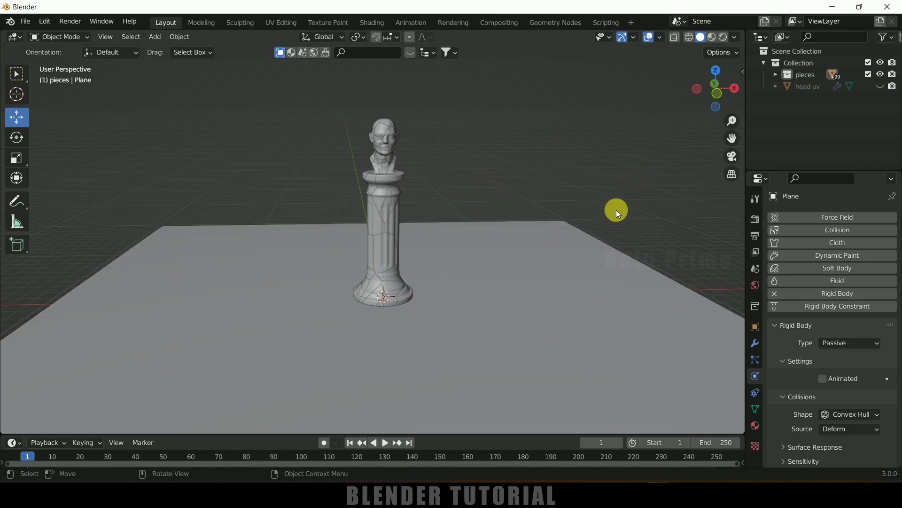
Step: Hide the ground plane and box-select every piece of the statue and column
key("h")
middle_click_drag(580, 281, 436, 262)
left_click(398, 243)
left_click(384, 227)
key("b")
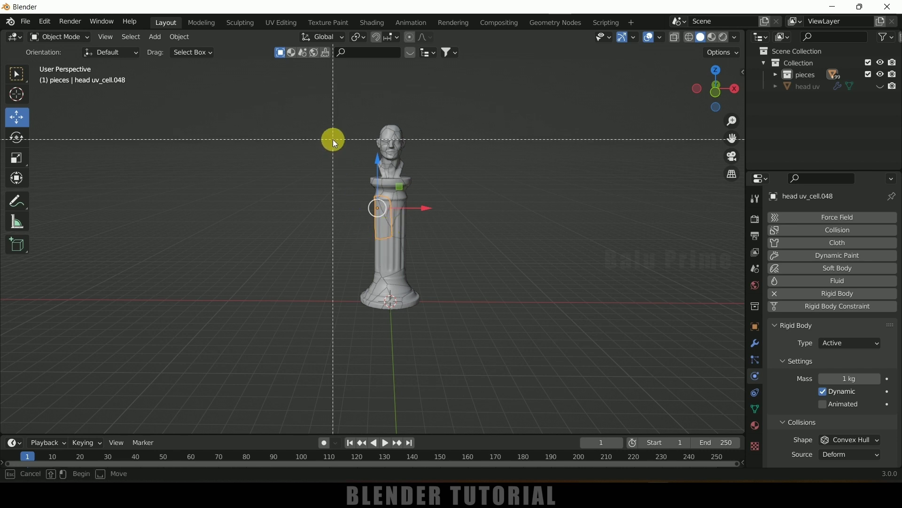
left_click_drag(331, 109, 439, 320)
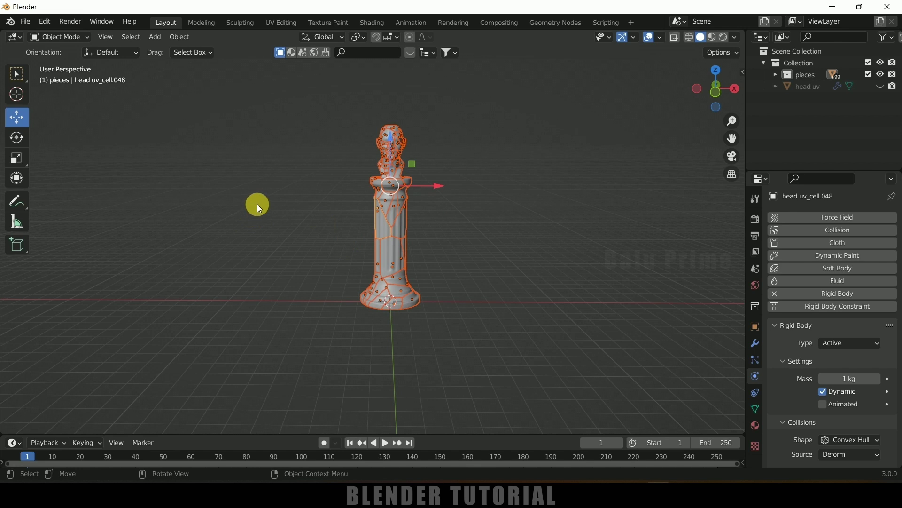
Step: Connect the selected pieces with rigid body constraints, test-play, and return to frame 1
left_click(183, 37)
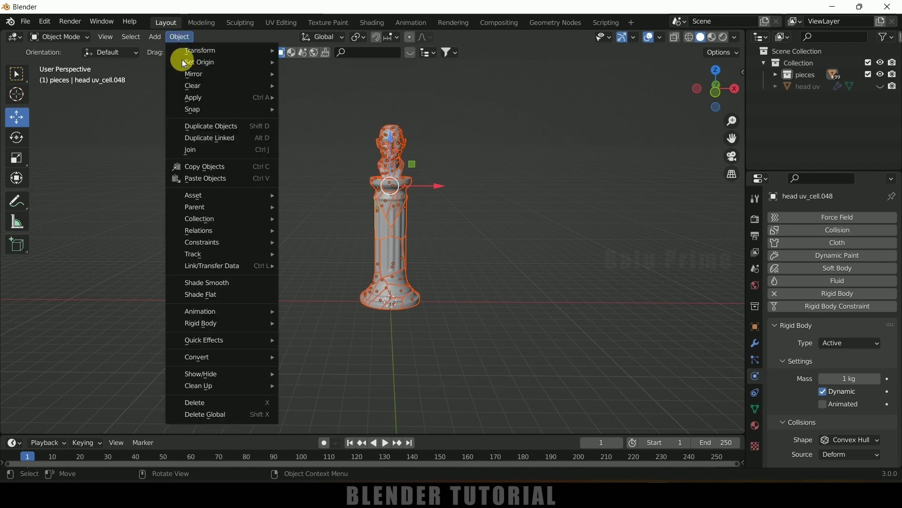
mouse_move(228, 323)
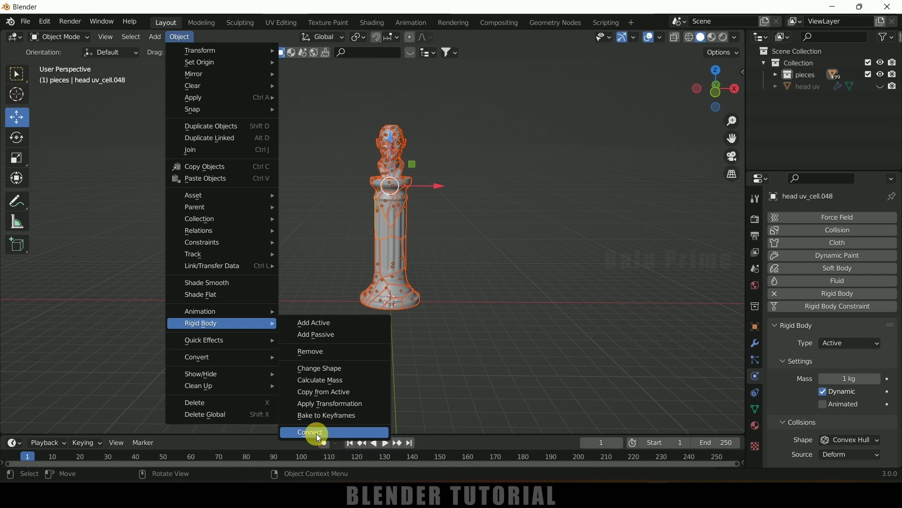
key("Return")
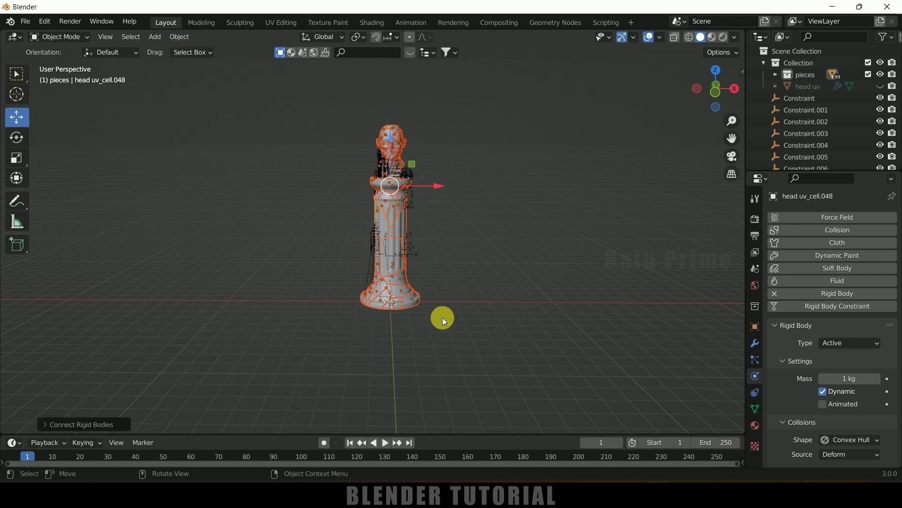
scroll(446, 317, "up", 5)
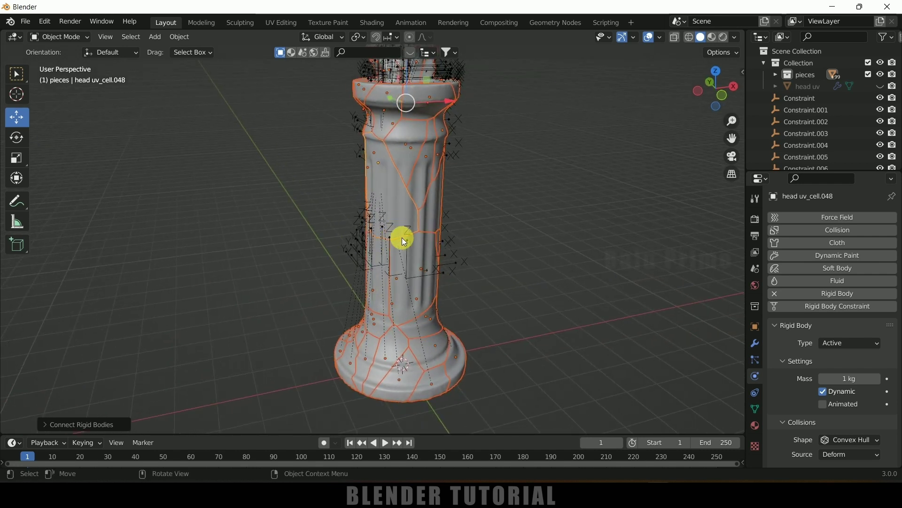
scroll(523, 280, "down", 5)
left_click(386, 443)
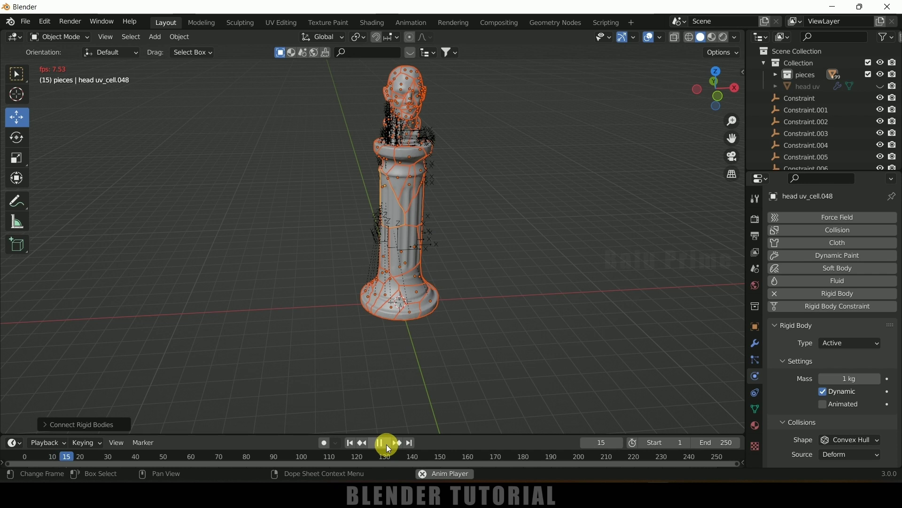
key("Escape")
left_click(265, 108)
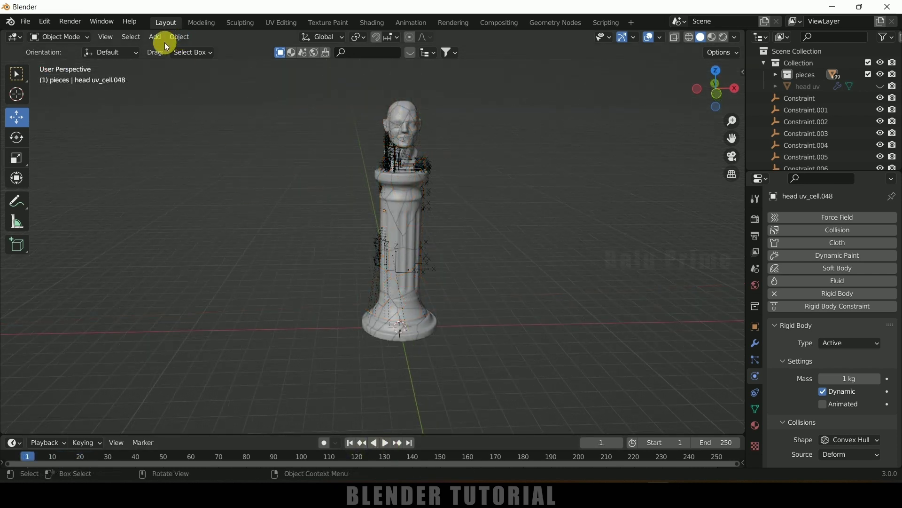
Step: Add a UV sphere, raise it to head height, and shade it smooth
left_click(159, 39)
mouse_move(173, 51)
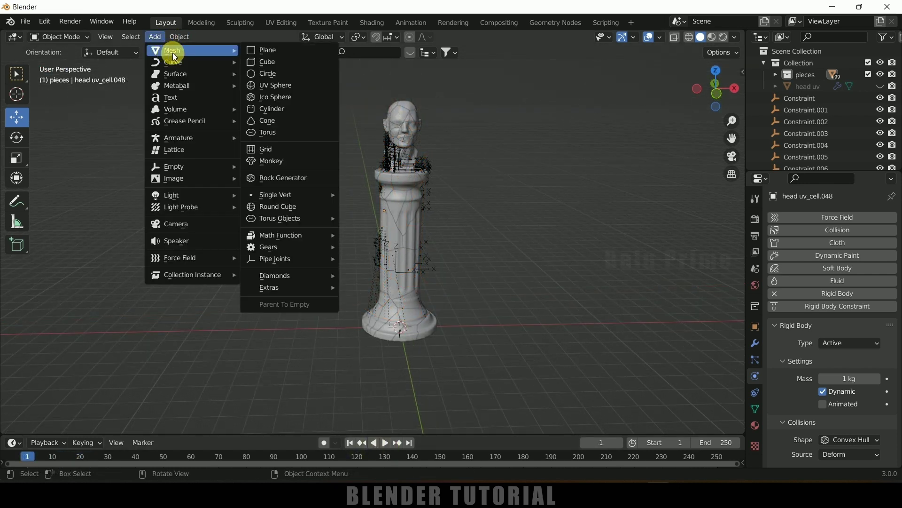
left_click(288, 85)
left_click_drag(402, 284, 596, 112)
right_click(565, 118)
left_click(565, 115)
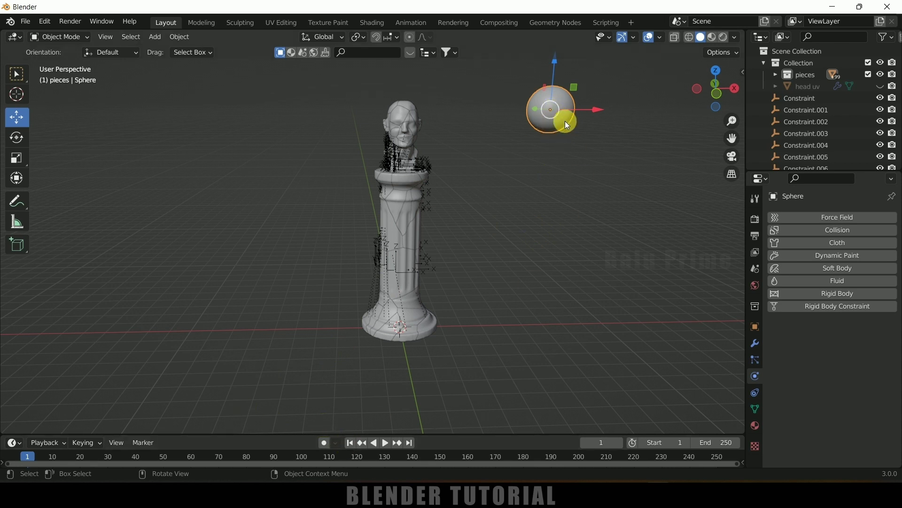
Step: Keyframe the sphere's location at frame 1, then slide it about 4 m along X and key it at frame 10
key("i")
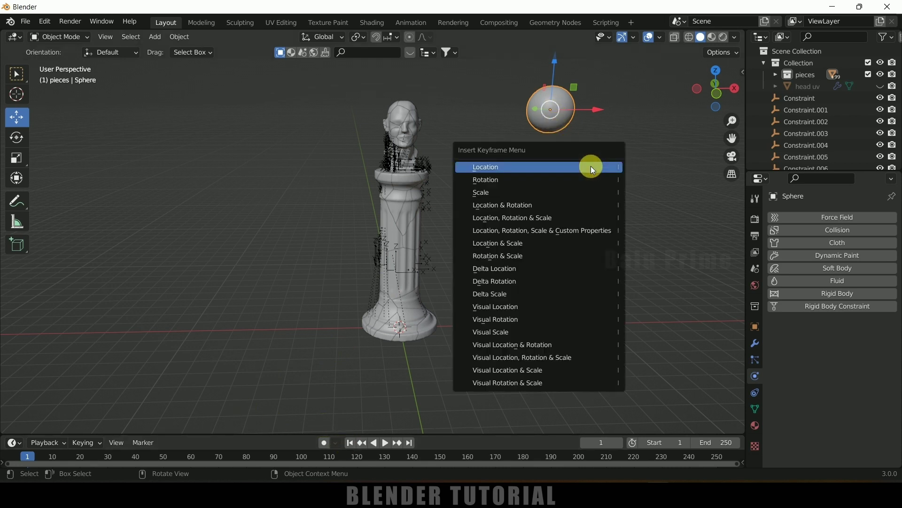
left_click(591, 166)
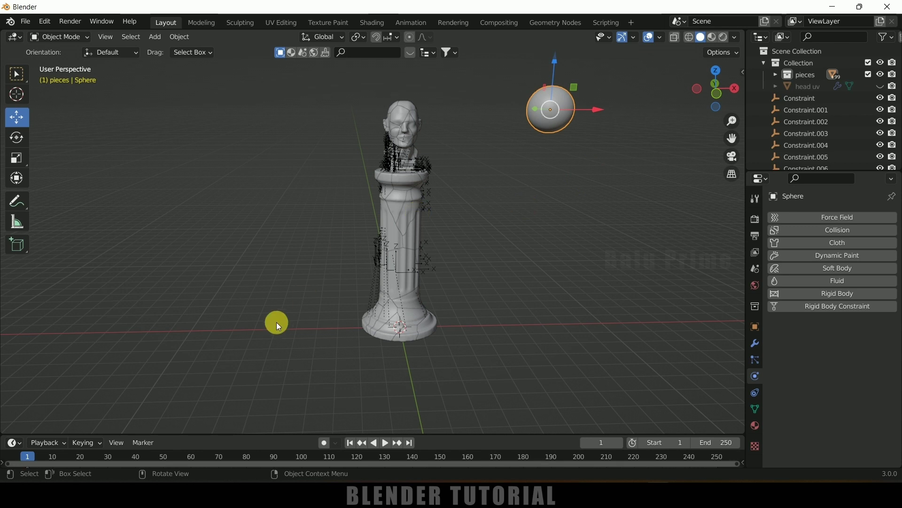
key("space")
left_click(52, 462)
left_click_drag(594, 111, 492, 113)
key("i")
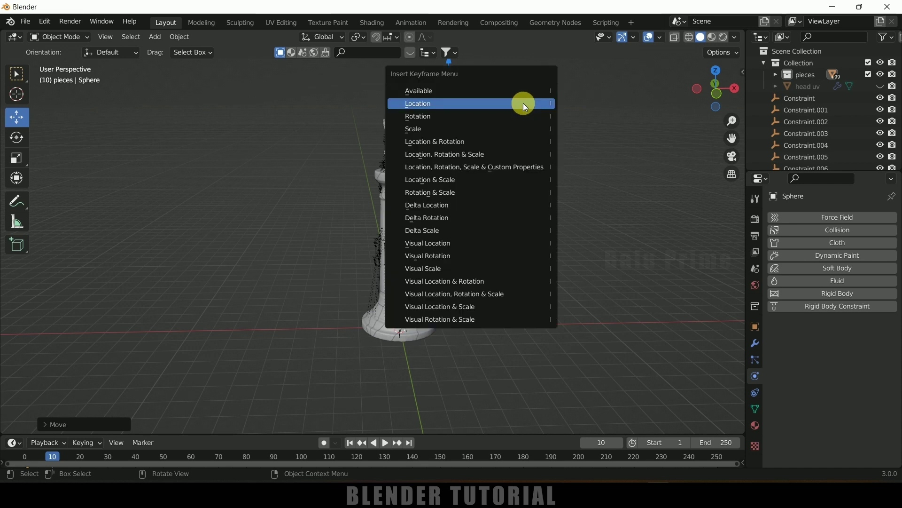
left_click(523, 103)
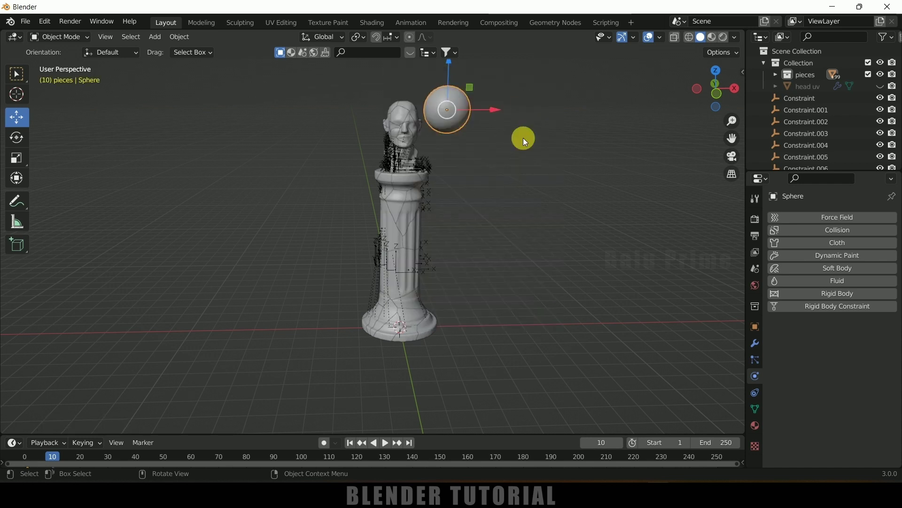
Step: Re-key the sphere further right at frame 1 and adjust its keyed position at frame 10
left_click(353, 444)
left_click_drag(560, 134, 620, 128)
key("i")
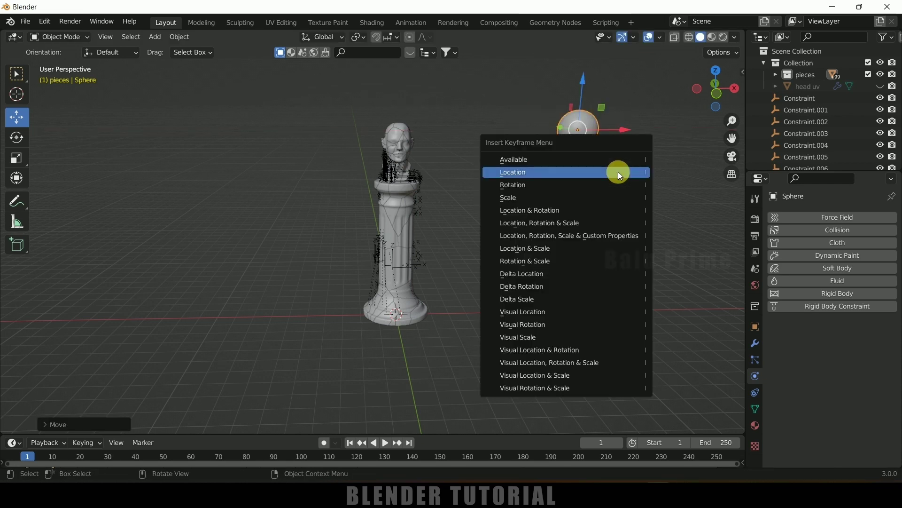
left_click(619, 171)
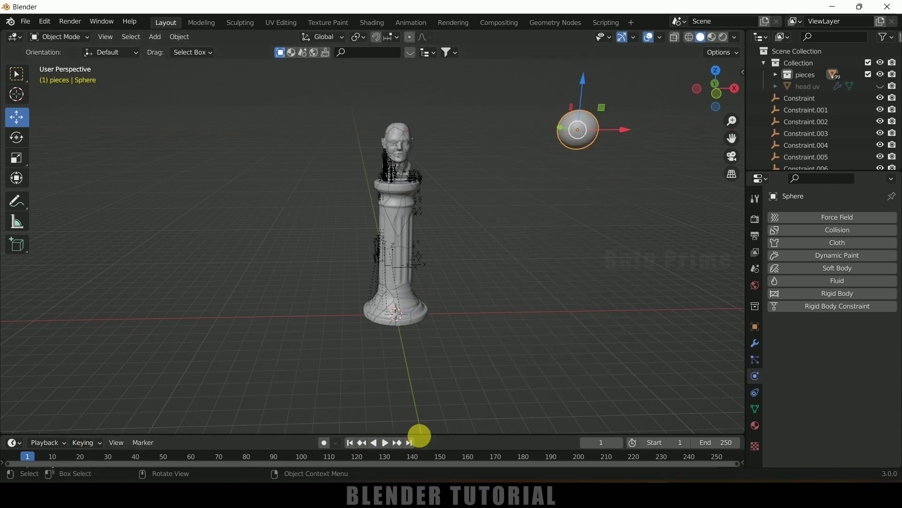
left_click_drag(432, 434, 443, 390)
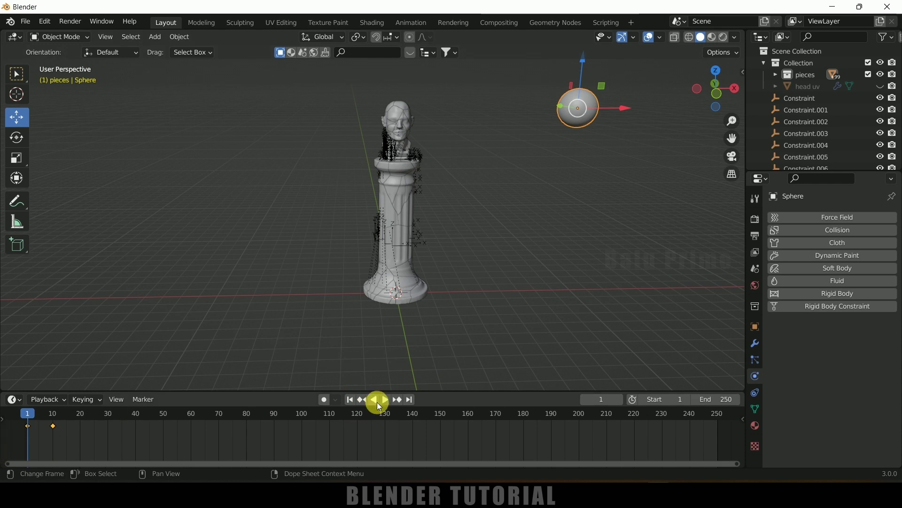
left_click(398, 400)
left_click_drag(482, 111, 496, 109)
key("i")
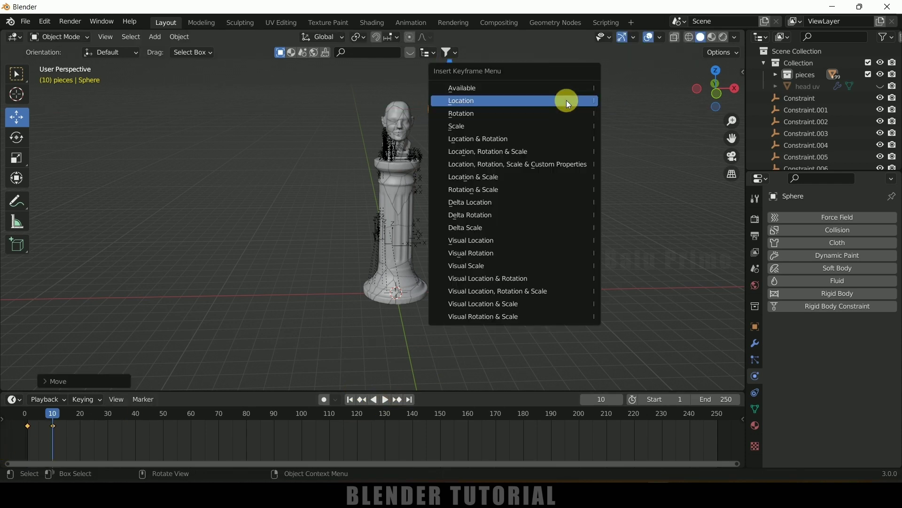
left_click(566, 101)
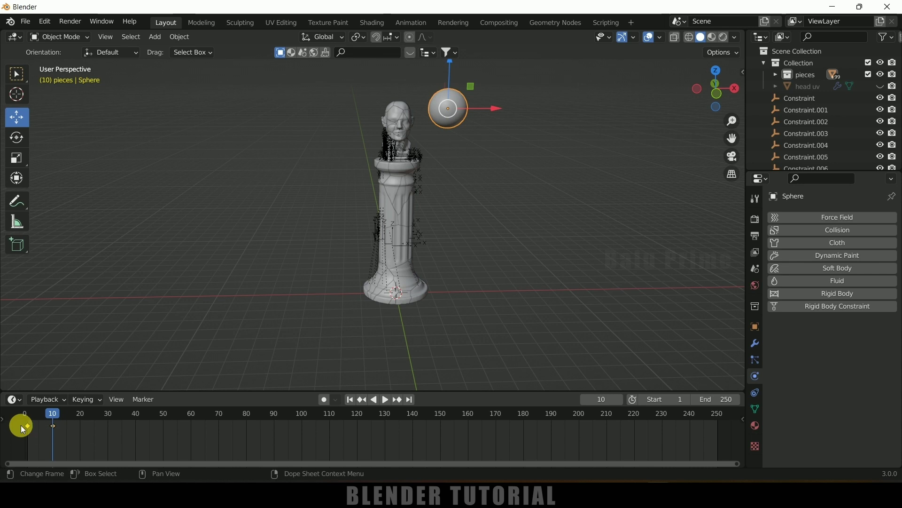
Step: Set the sphere's keyframe interpolation to Linear and preview the animation from frame 1
right_click(54, 424)
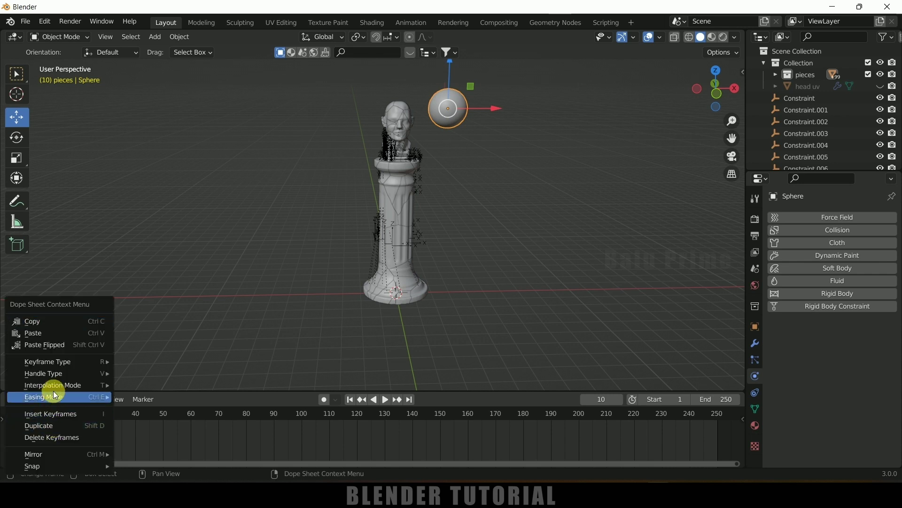
mouse_move(53, 388)
left_click(162, 323)
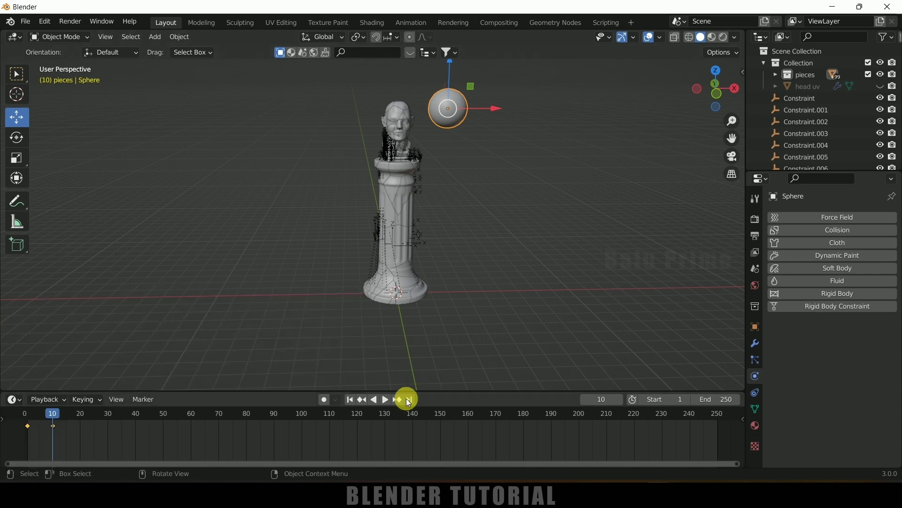
left_click(356, 403)
left_click(384, 400)
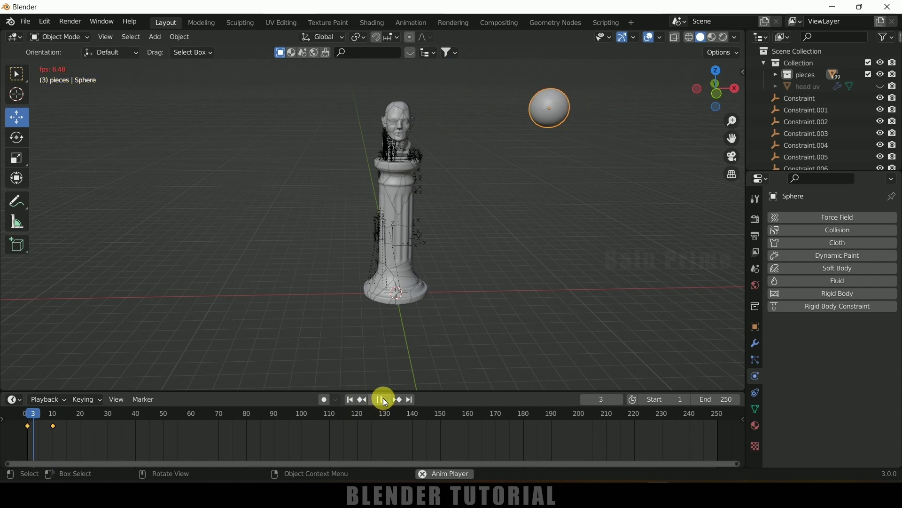
left_click(382, 398)
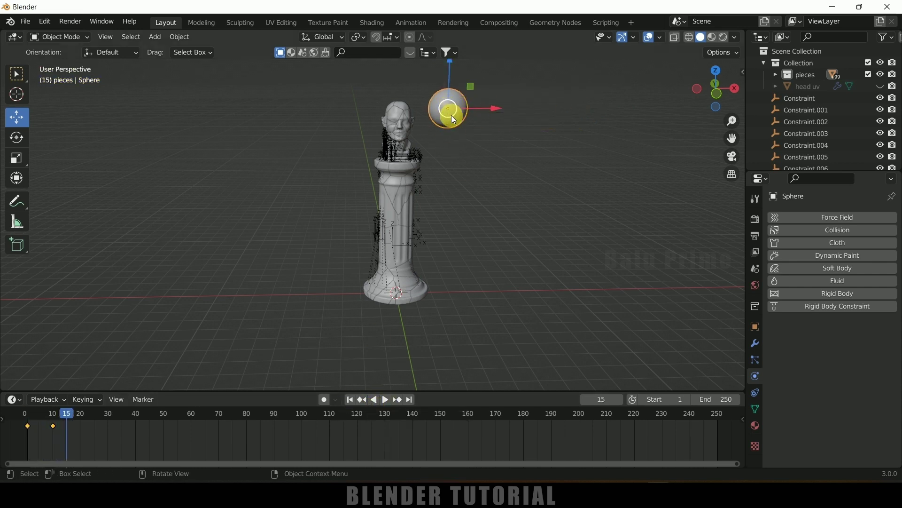
Step: Give the sphere a rigid body with Animated ticked, test-playing the result
left_click(467, 151)
left_click(461, 109)
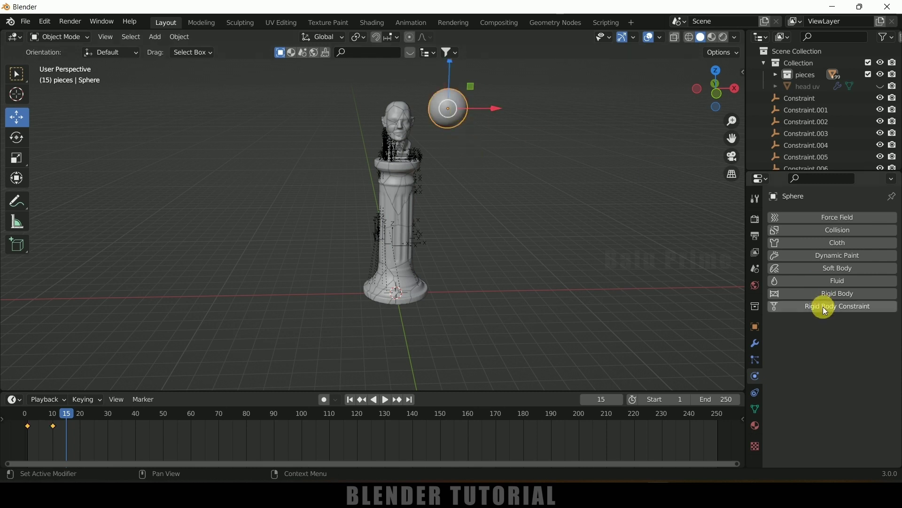
left_click(832, 294)
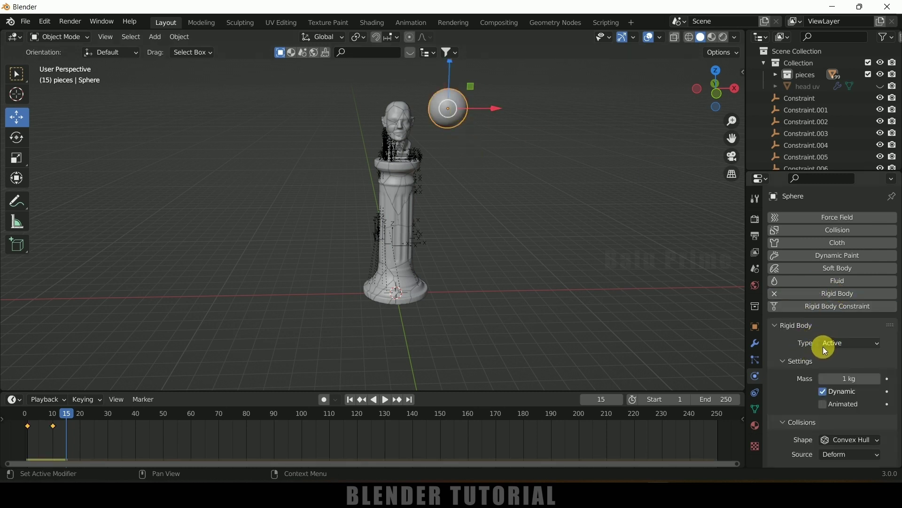
scroll(774, 376, "down", 3)
left_click(351, 400)
left_click(386, 399)
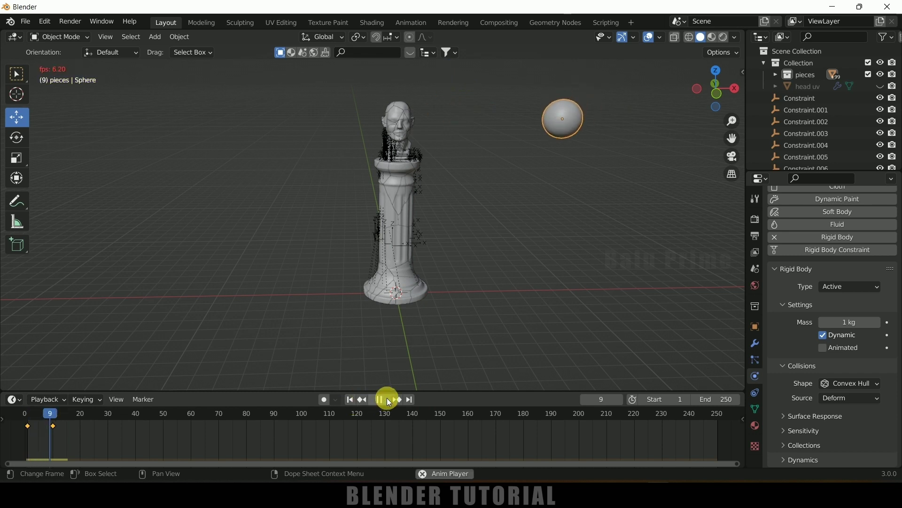
left_click(387, 398)
left_click(351, 400)
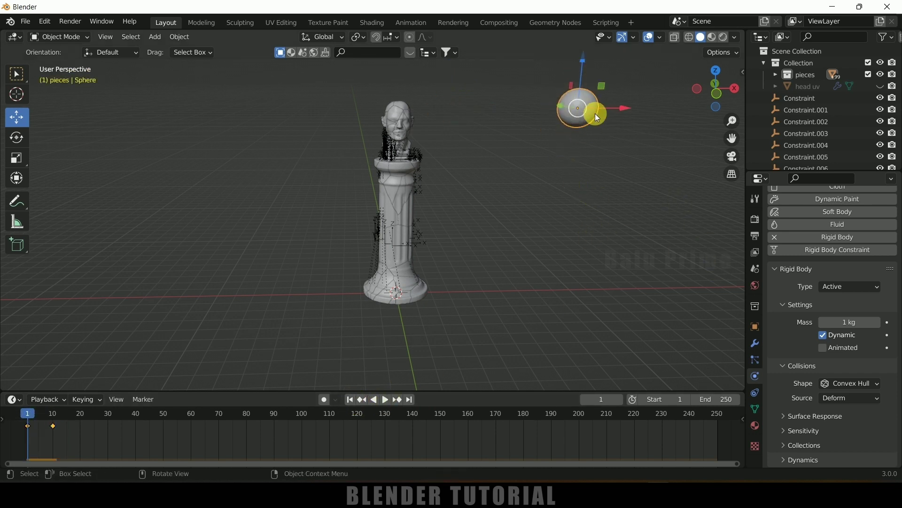
left_click(823, 349)
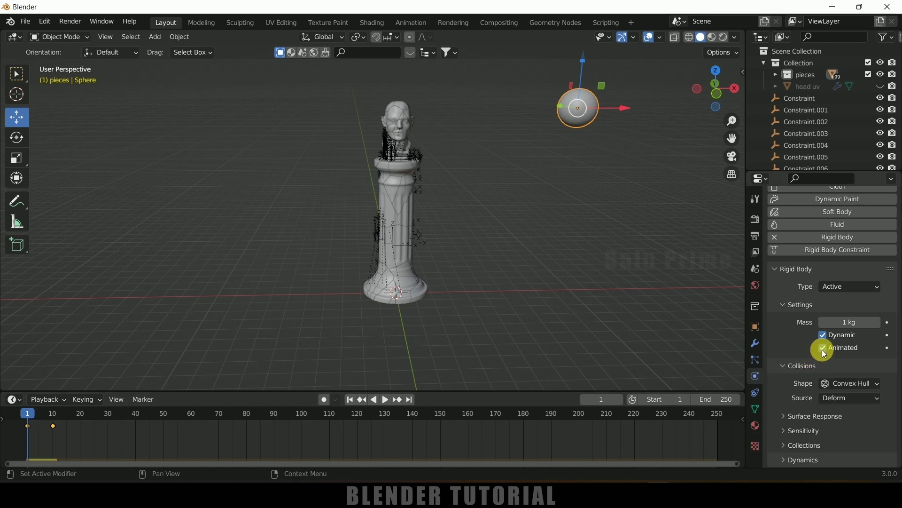
left_click(387, 400)
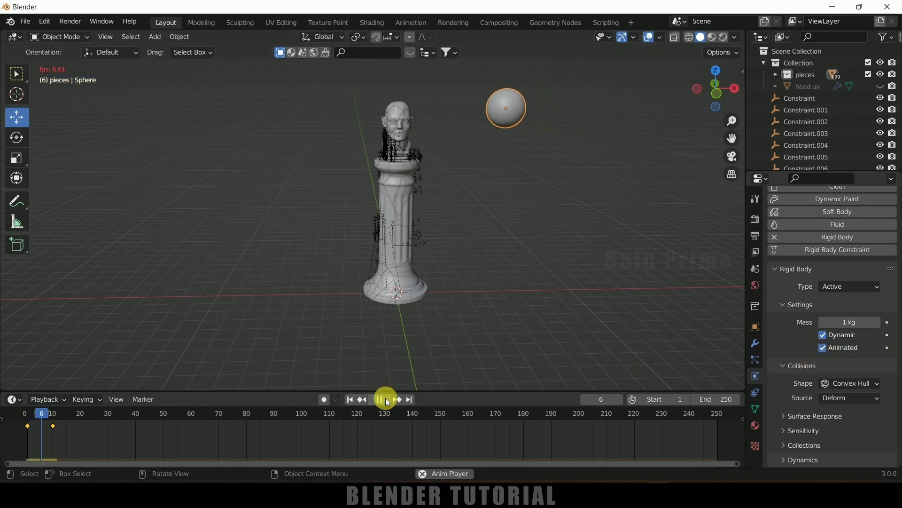
left_click(387, 400)
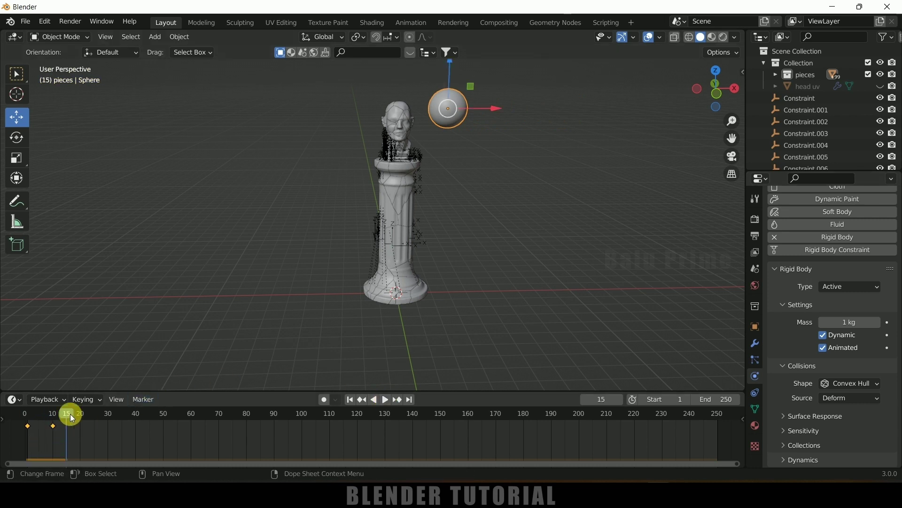
Step: Keyframe Animated on at frame 9 and off at frame 10, then replay from frame 1
left_click_drag(55, 423, 50, 426)
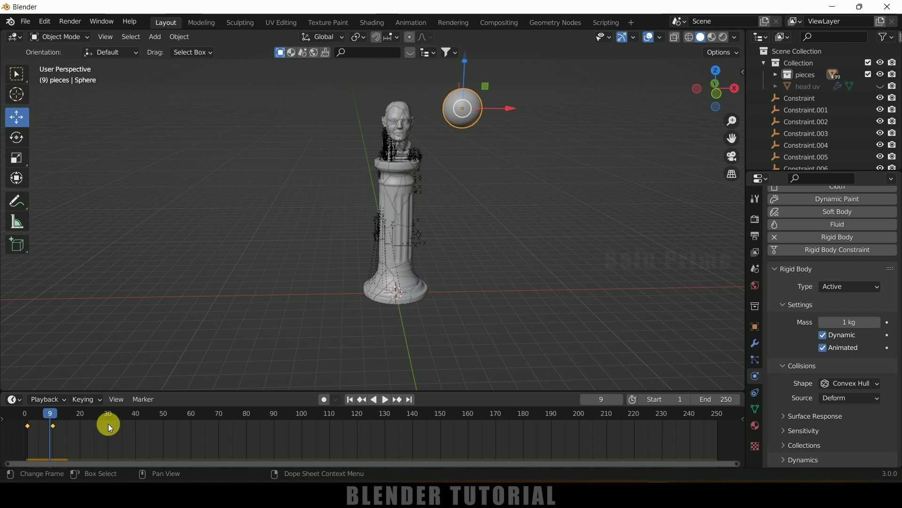
left_click(887, 348)
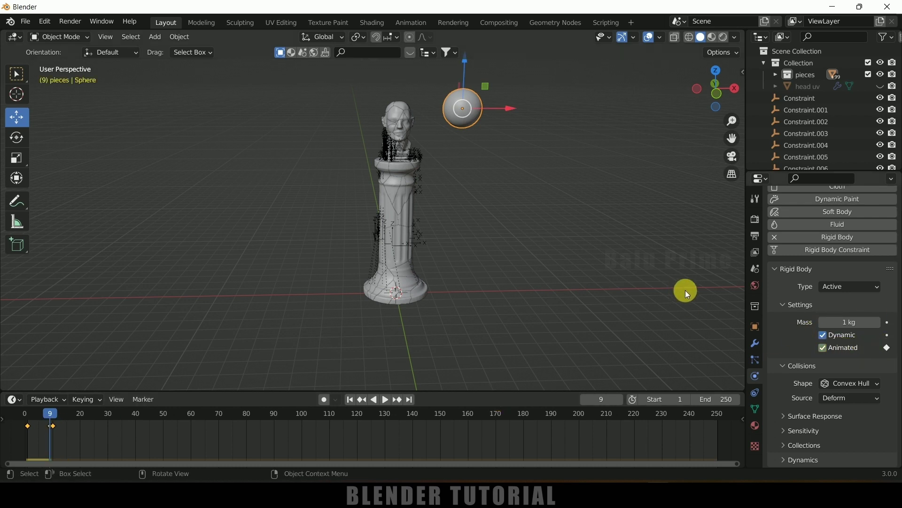
key("Right")
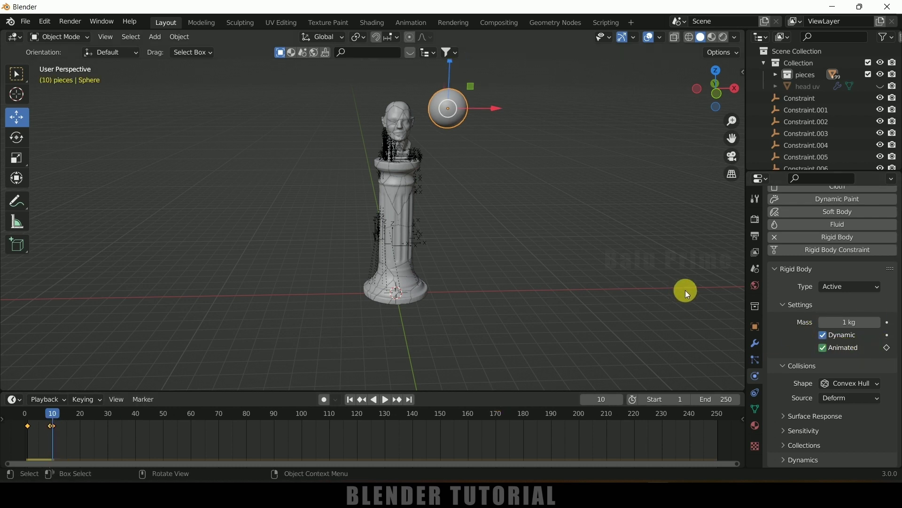
left_click(824, 349)
left_click(888, 348)
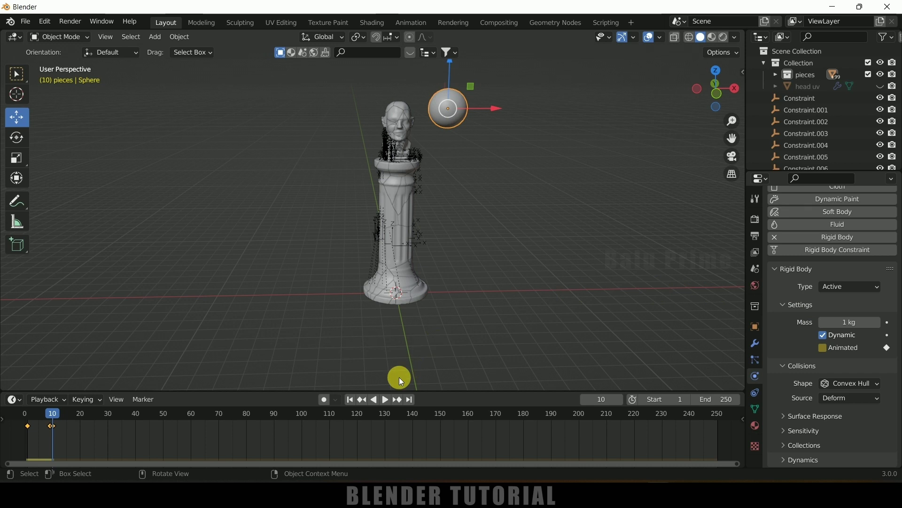
left_click(350, 399)
left_click(385, 400)
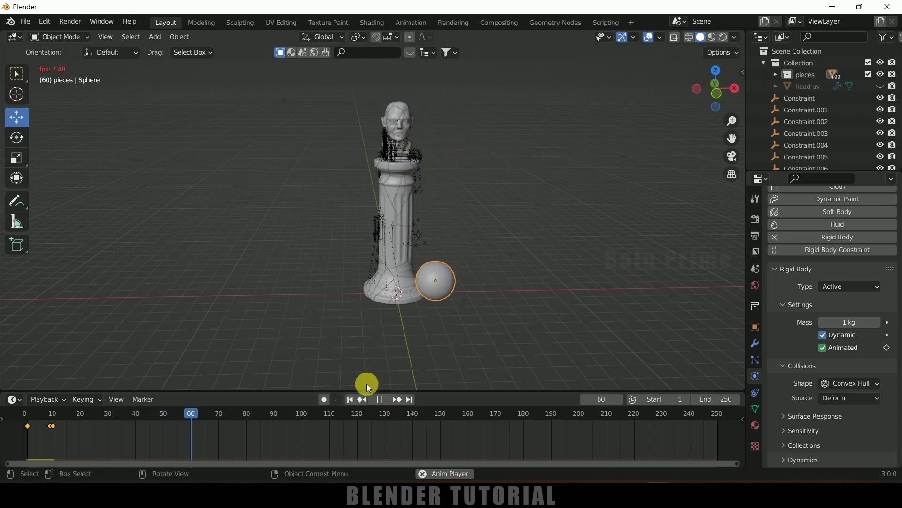
Step: Stop playback, rewind to frame 1, and set the sphere's rigid body mass to 25 kg
left_click(380, 400)
left_click(349, 400)
left_click(608, 151)
left_click(584, 121)
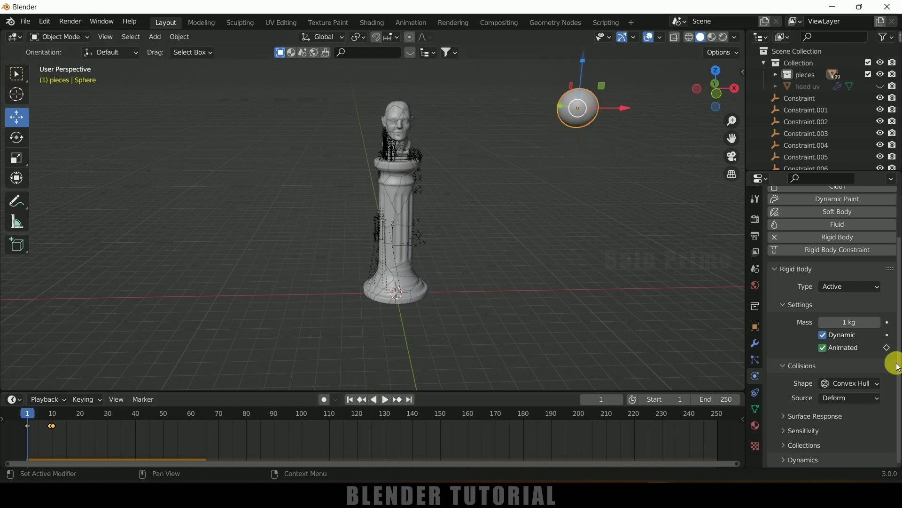
left_click(851, 324)
type("25")
key("Return")
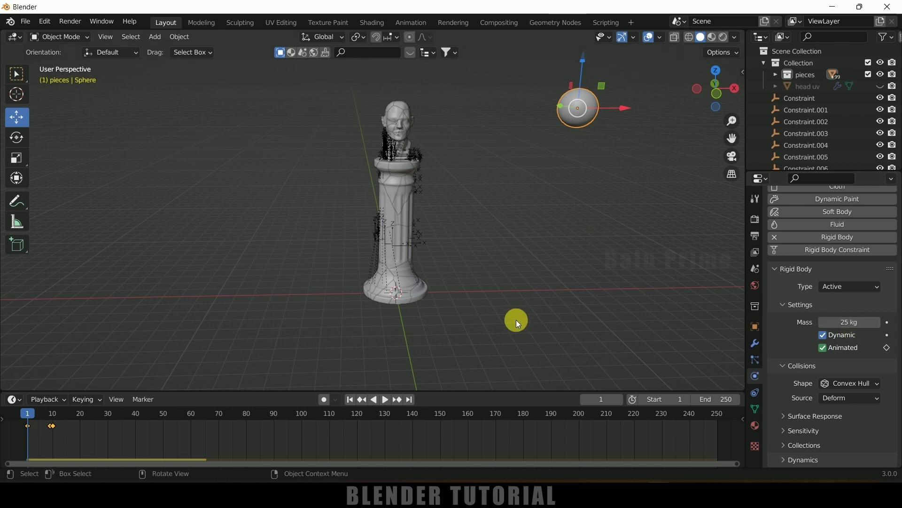
Step: Play the impact up to frame 30, then reset to frame 1
left_click(384, 399)
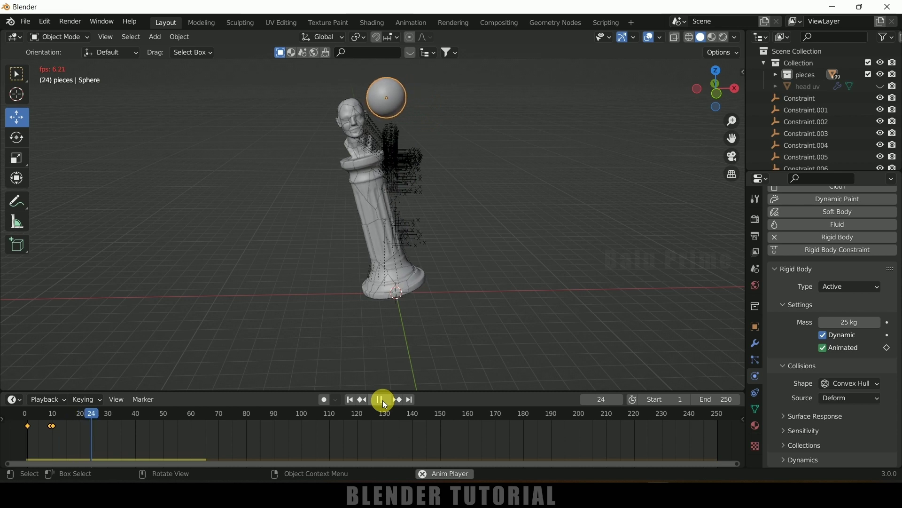
left_click(382, 399)
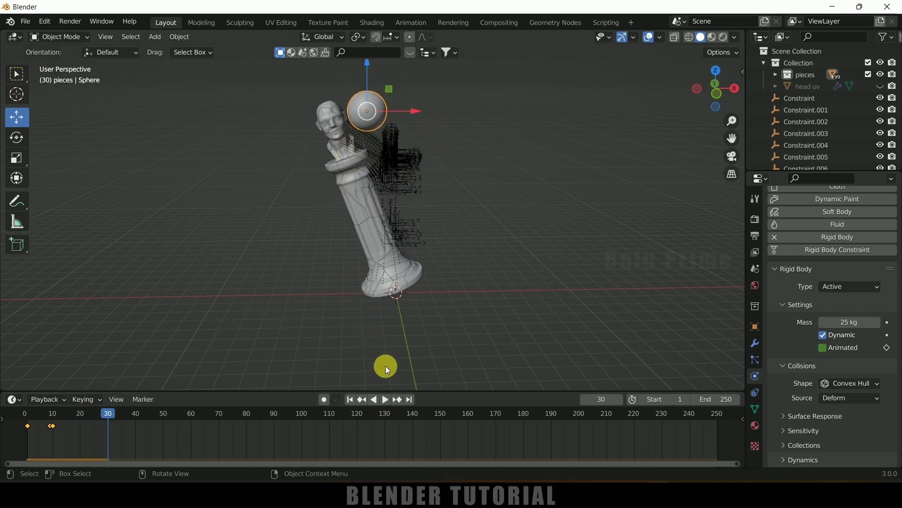
left_click(351, 400)
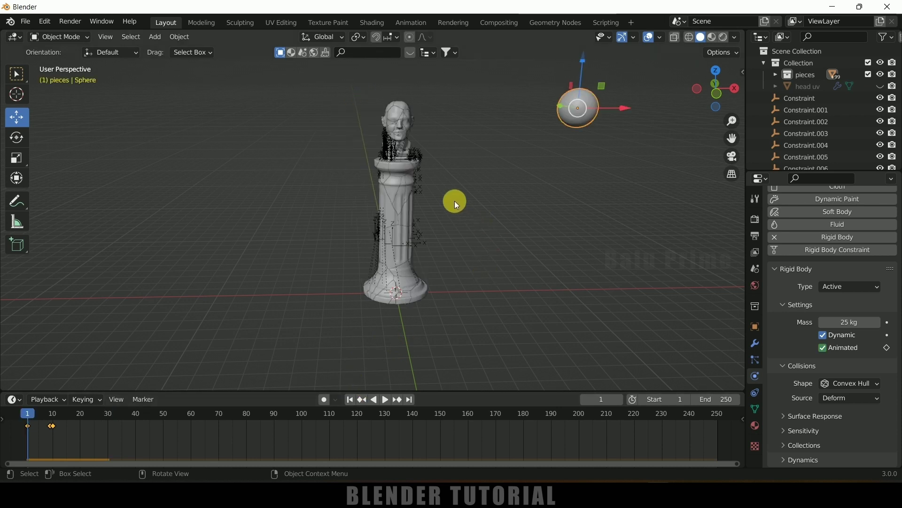
Step: Select Constraint.090–.099 and make them all Breakable using Copy to Selected
left_click(816, 98)
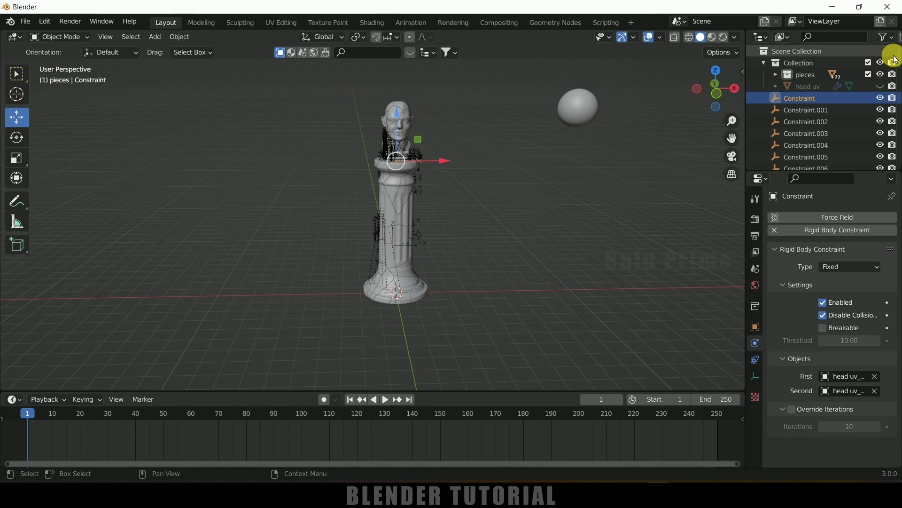
left_click_drag(899, 59, 895, 174)
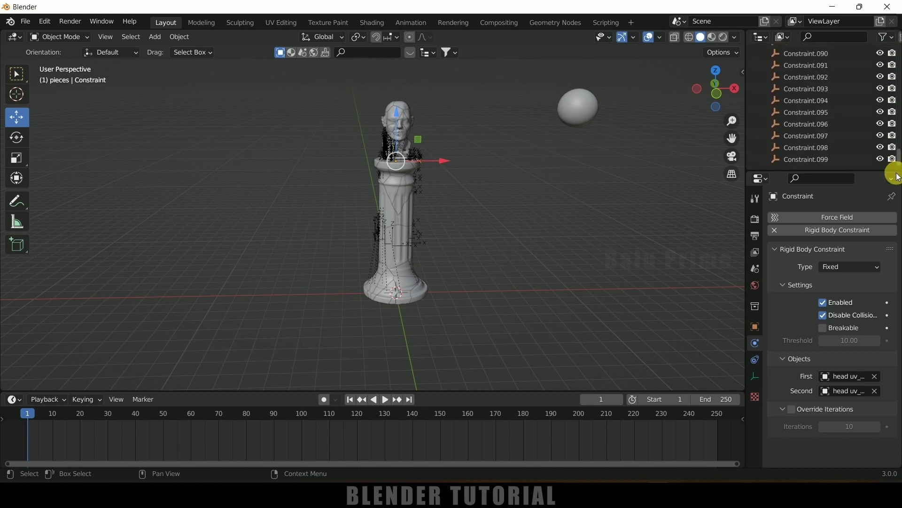
left_click(815, 162, "shift")
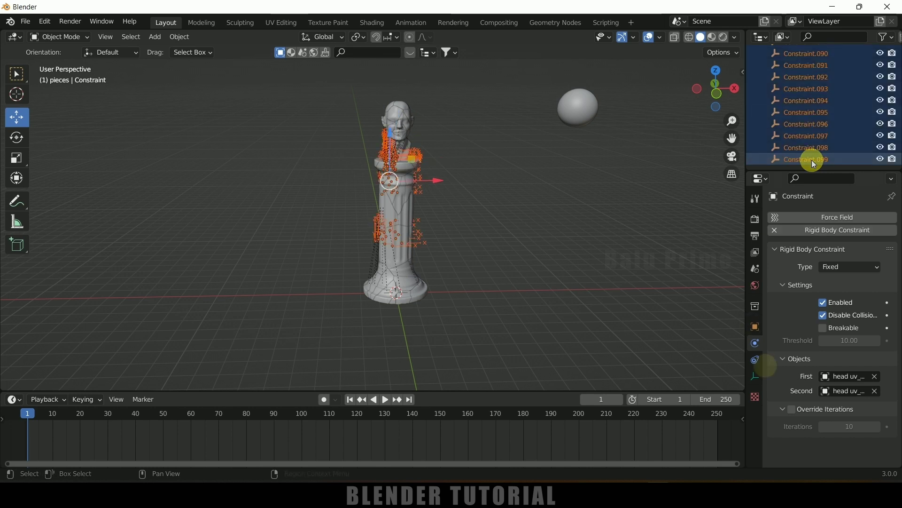
left_click(824, 331)
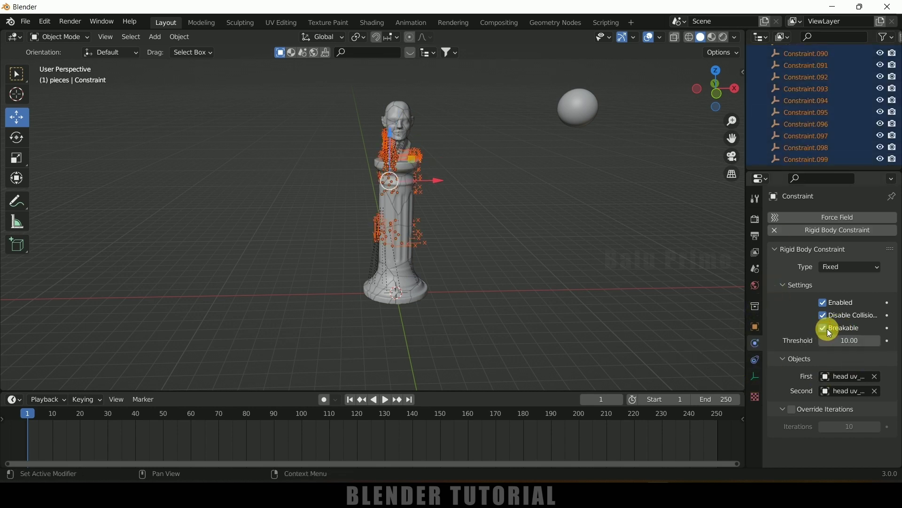
right_click(837, 331)
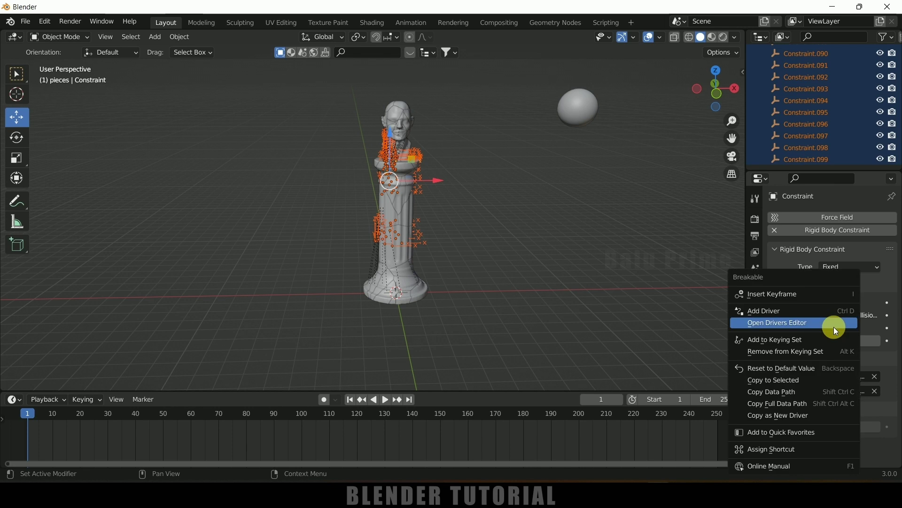
left_click(779, 379)
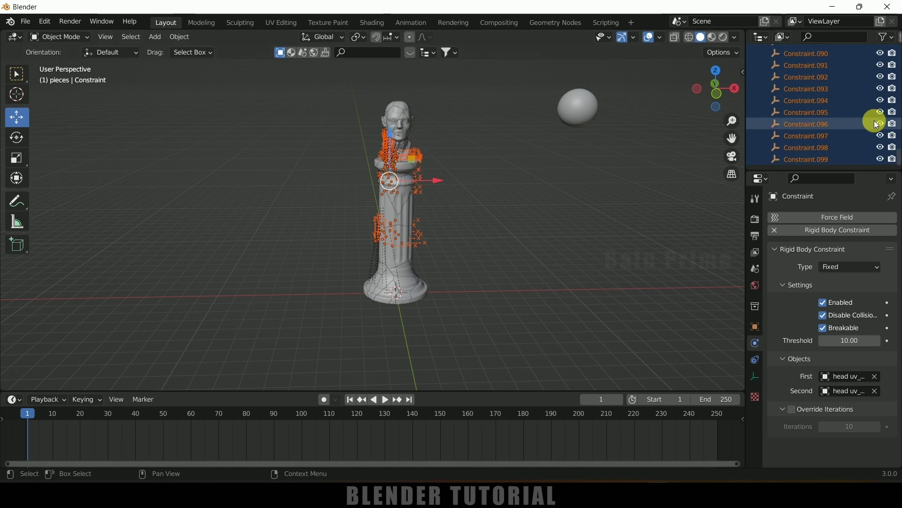
Step: Play the simulation to test the fracture, rewind, and replay it from frame 1
left_click(385, 403)
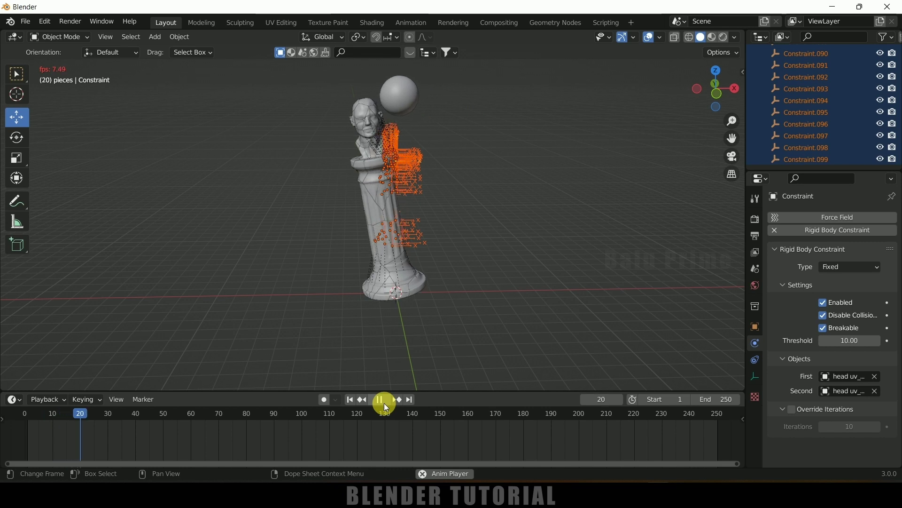
left_click(384, 402)
left_click(351, 401)
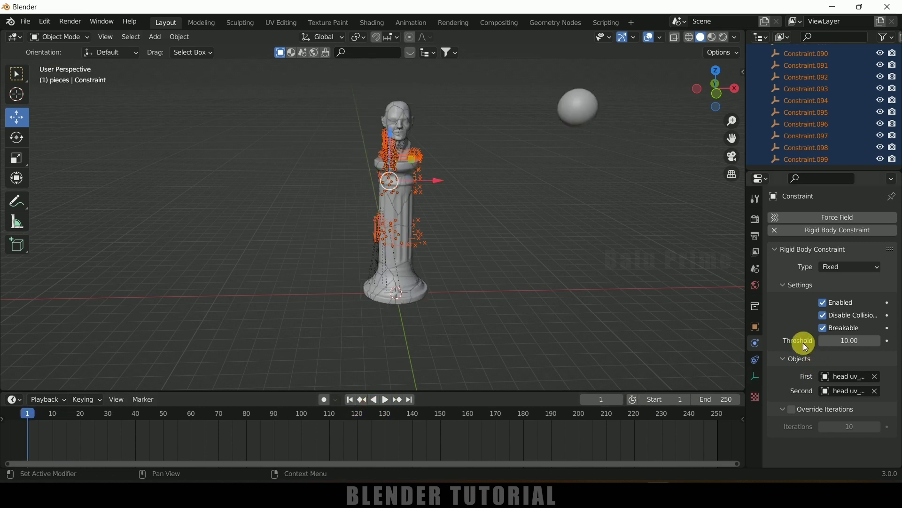
left_click(392, 404)
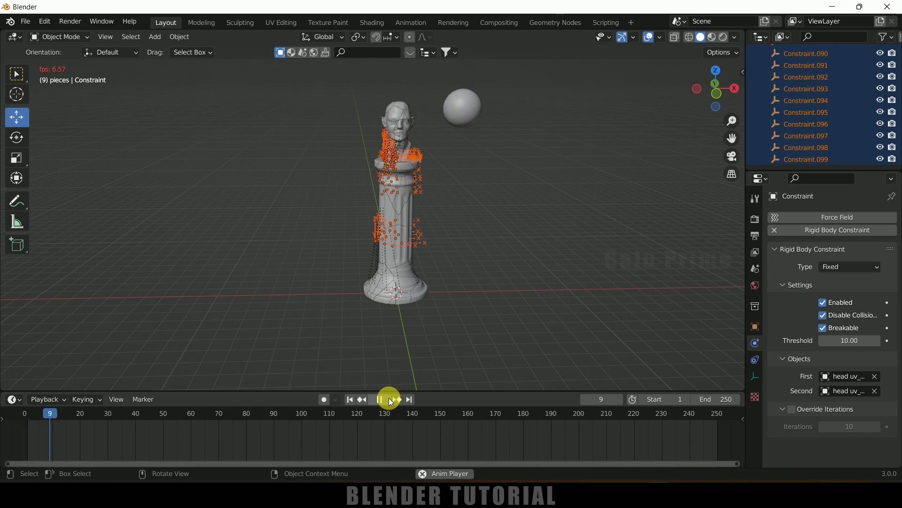
Step: Rewind to frame 1 and set the selected constraints' breaking Threshold to 1 via Copy to Selected
left_click(388, 398)
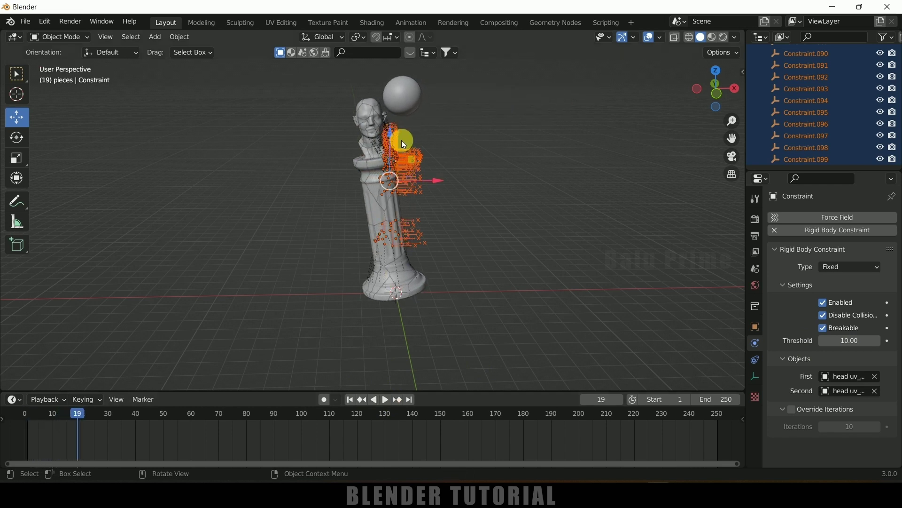
left_click(349, 401)
left_click(855, 347)
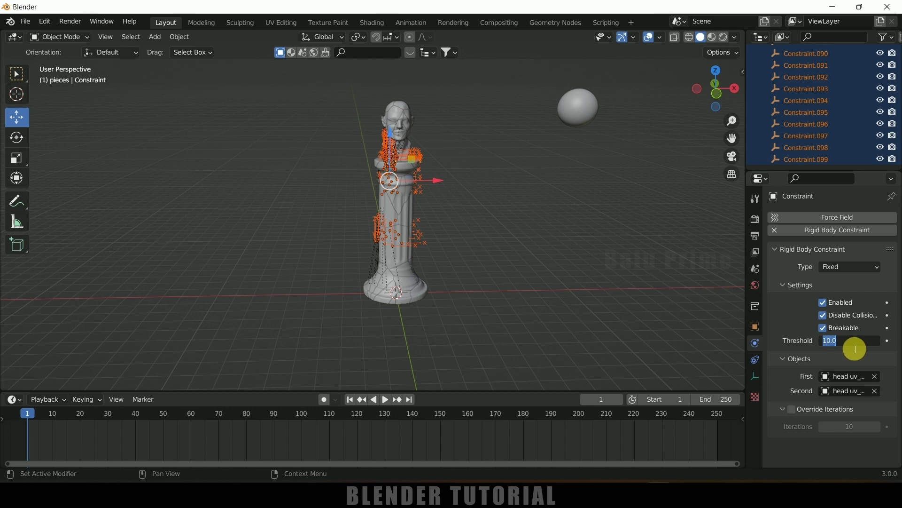
type("1")
key("Return")
right_click(855, 347)
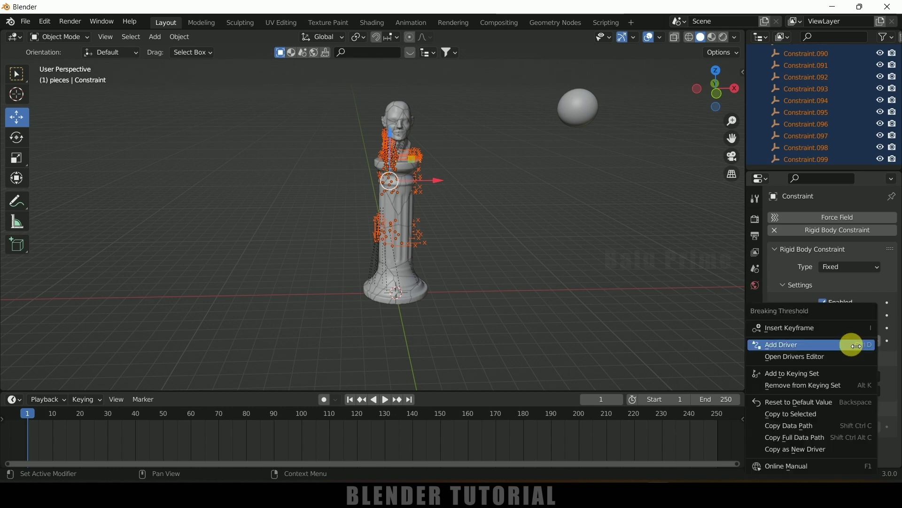
left_click(807, 416)
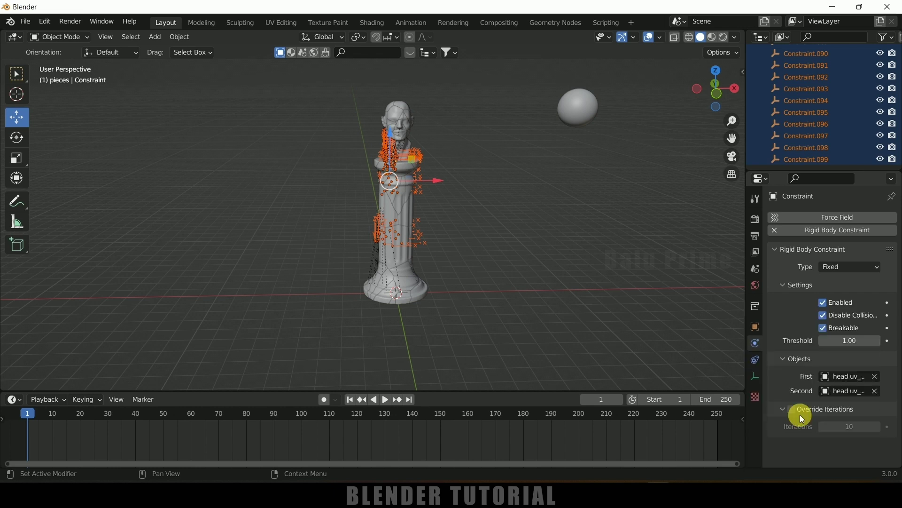
Step: Replay the smash with the lower threshold and again at 2.00, then rewind to frame 1
left_click(383, 400)
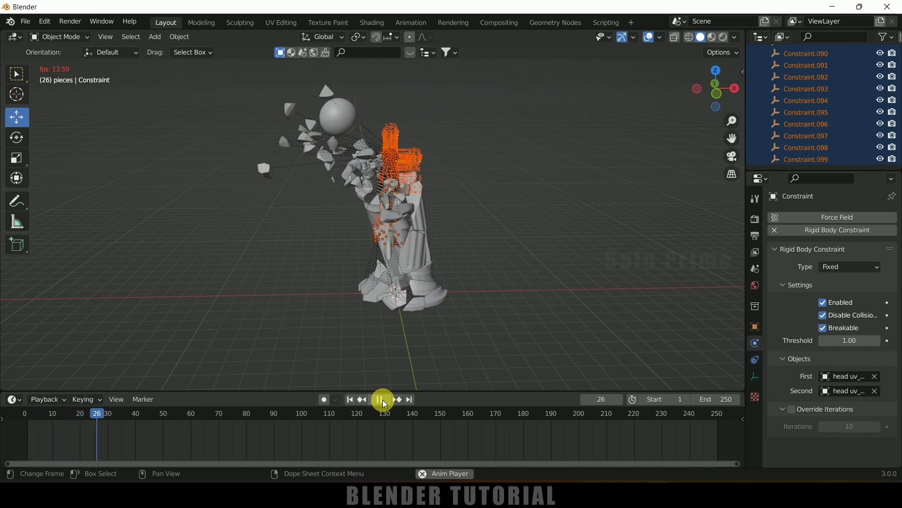
left_click(382, 400)
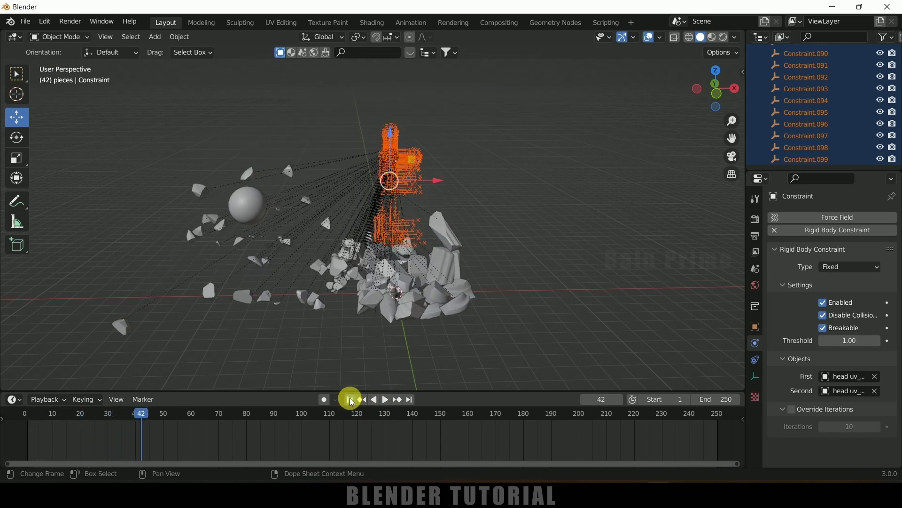
left_click(351, 399)
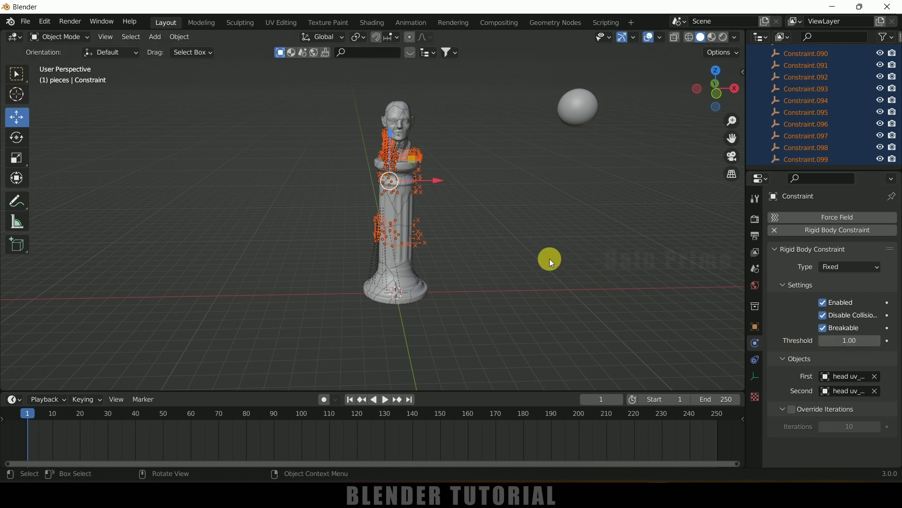
left_click(384, 399)
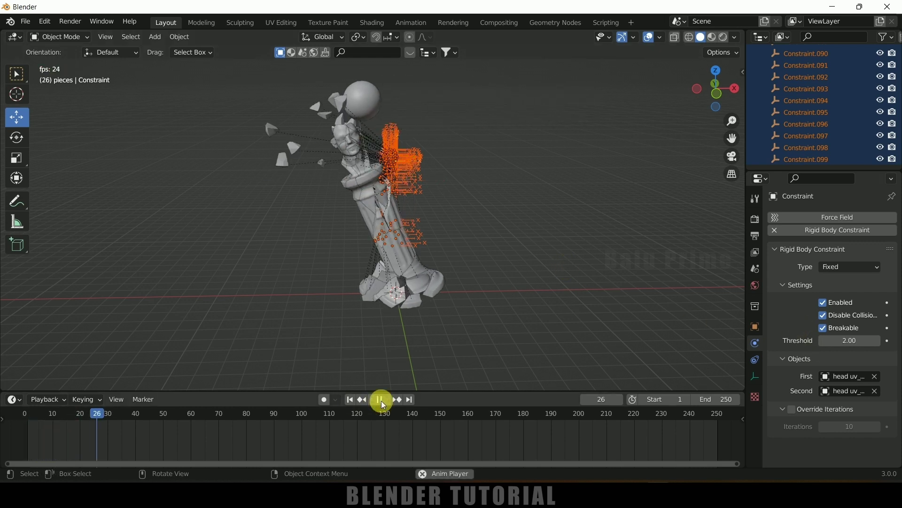
left_click(382, 400)
left_click(351, 400)
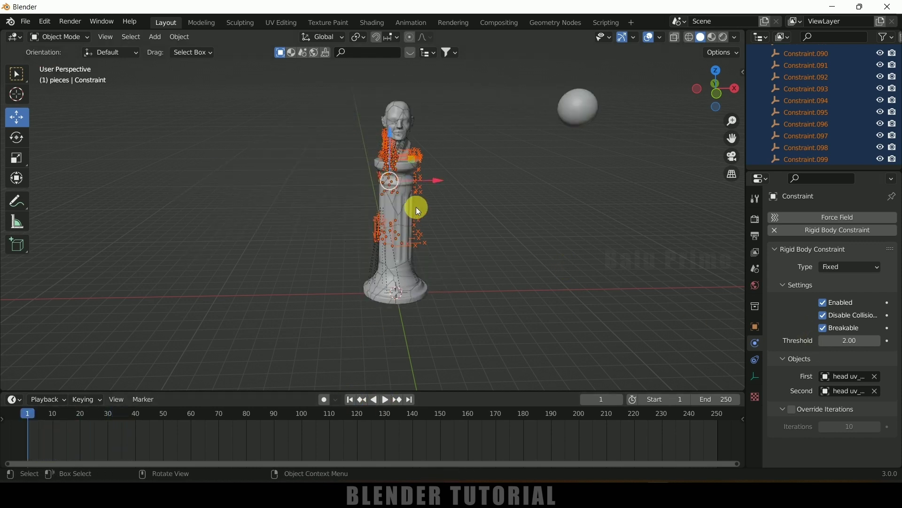
mouse_move(476, 278)
middle_mouse_down()
mouse_move(469, 275)
mouse_move(479, 275)
middle_mouse_up()
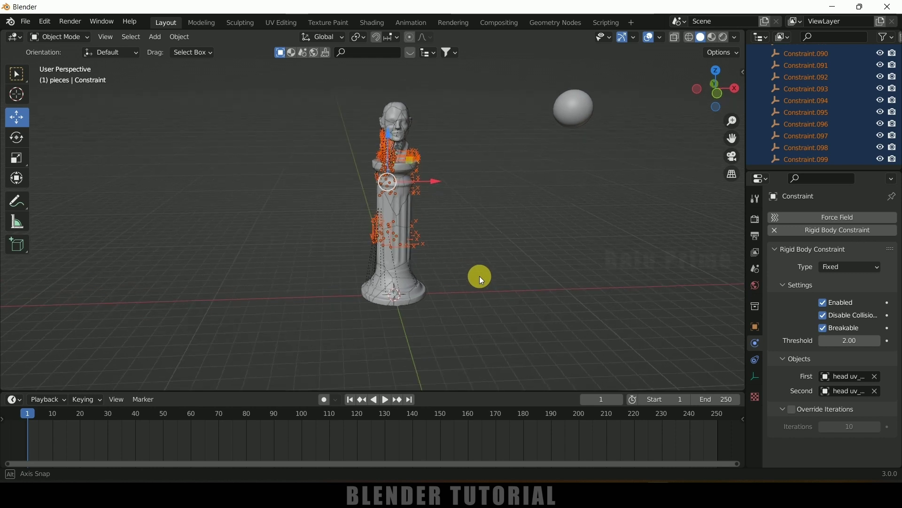
Step: Turn off the Extras viewport overlay to hide the orange constraint markers
left_click(661, 40)
left_click(589, 165)
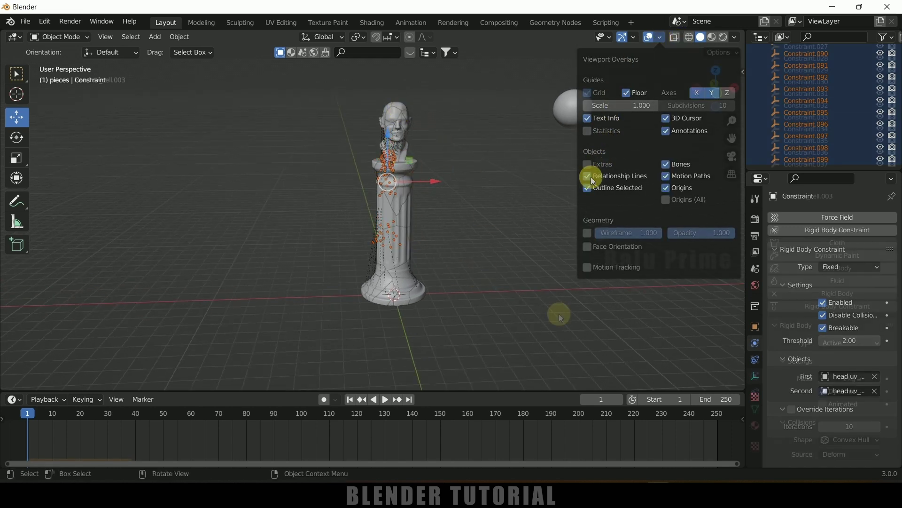
left_click(484, 276)
Step: Box-select all bust and pillar fragments and calculate their mass as Granite (Broken)
left_click(388, 255)
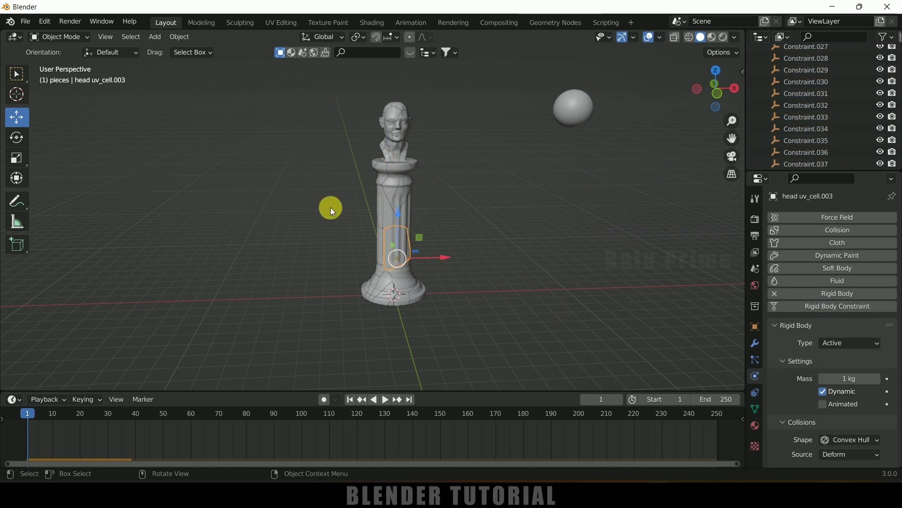
left_click_drag(315, 82, 480, 320)
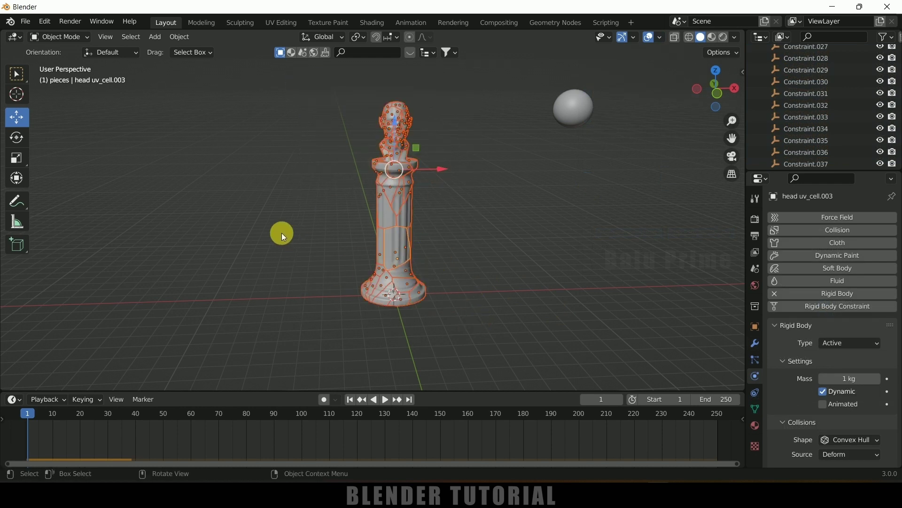
left_click(182, 37)
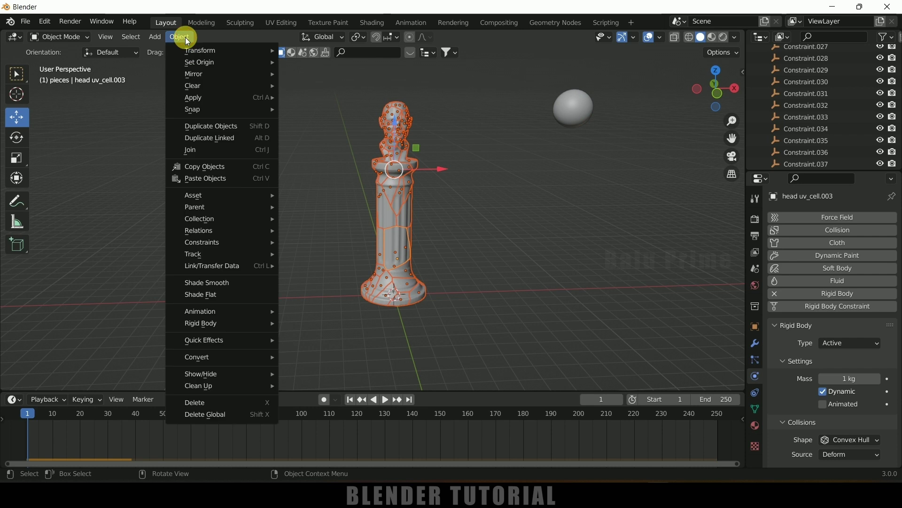
mouse_move(241, 324)
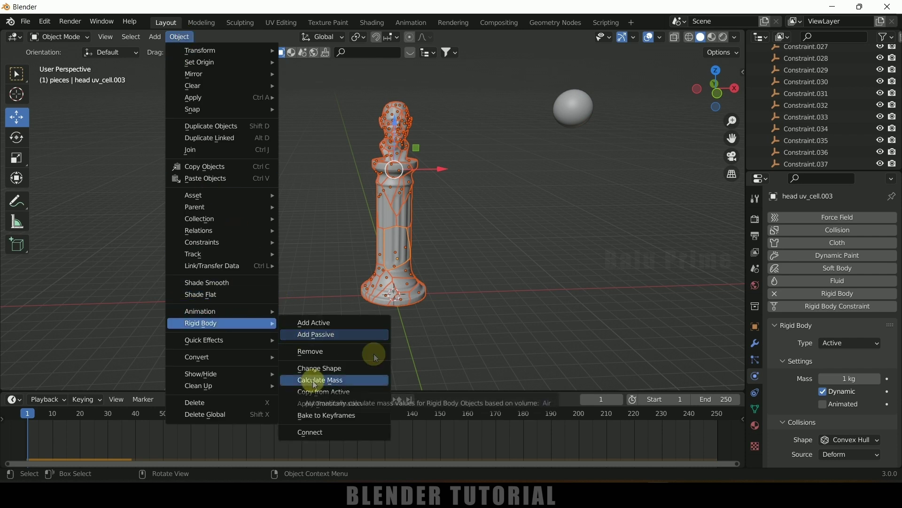
left_click(329, 381)
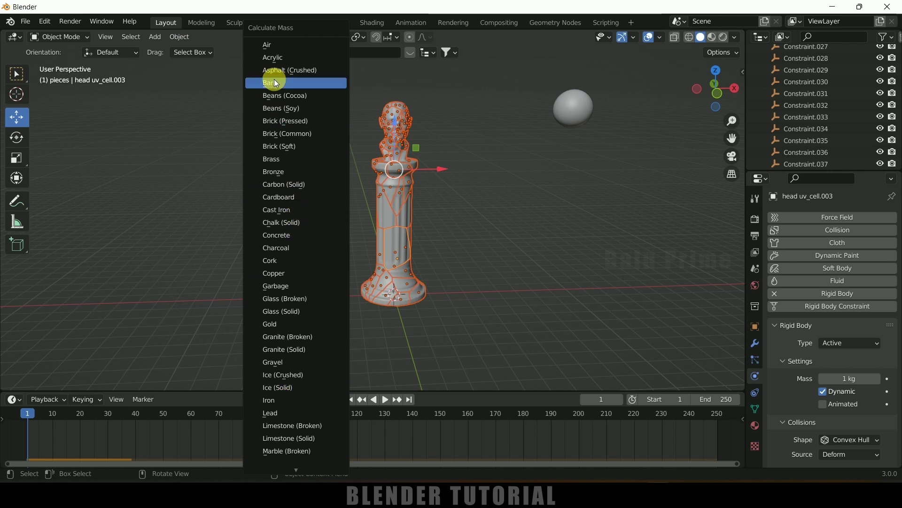
scroll(295, 353, "down", 8)
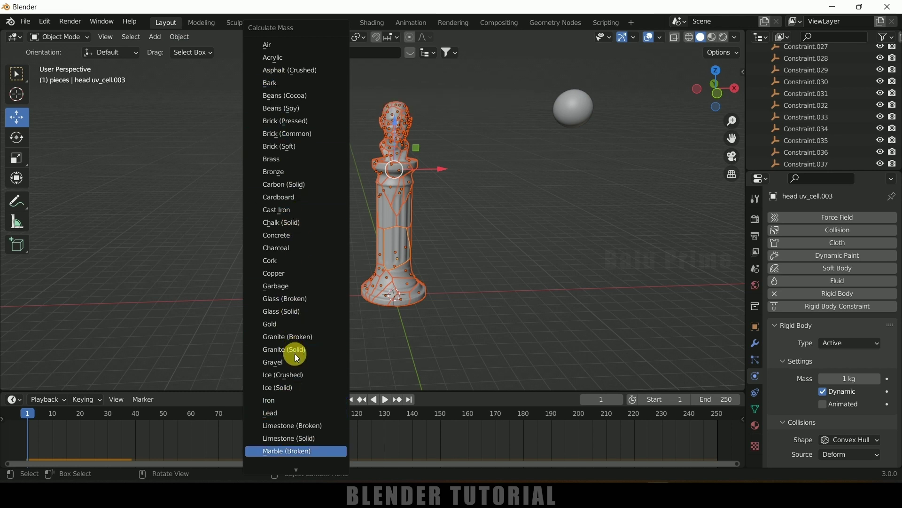
scroll(292, 385, "down", 2)
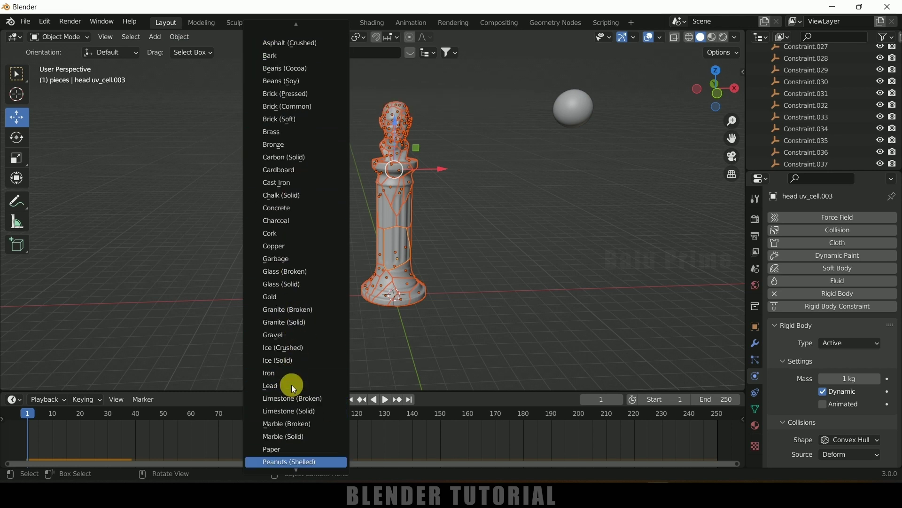
left_click(281, 312)
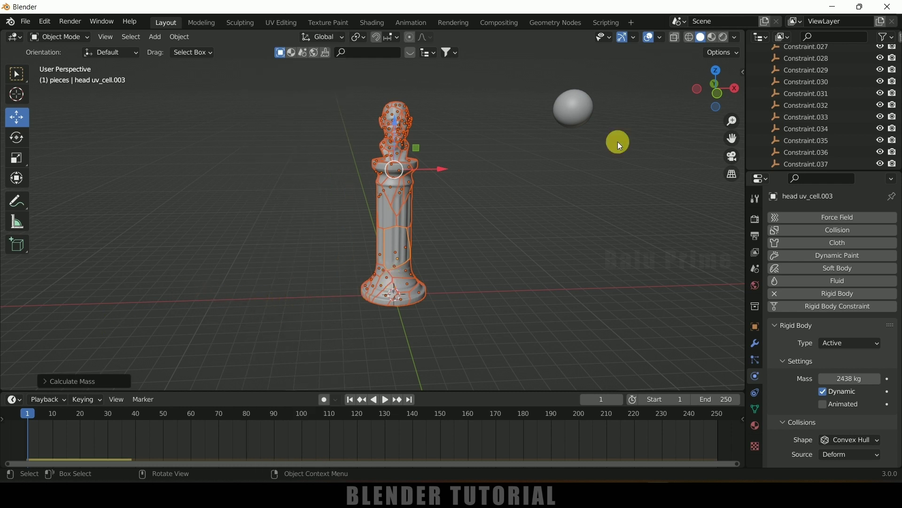
left_click(548, 228)
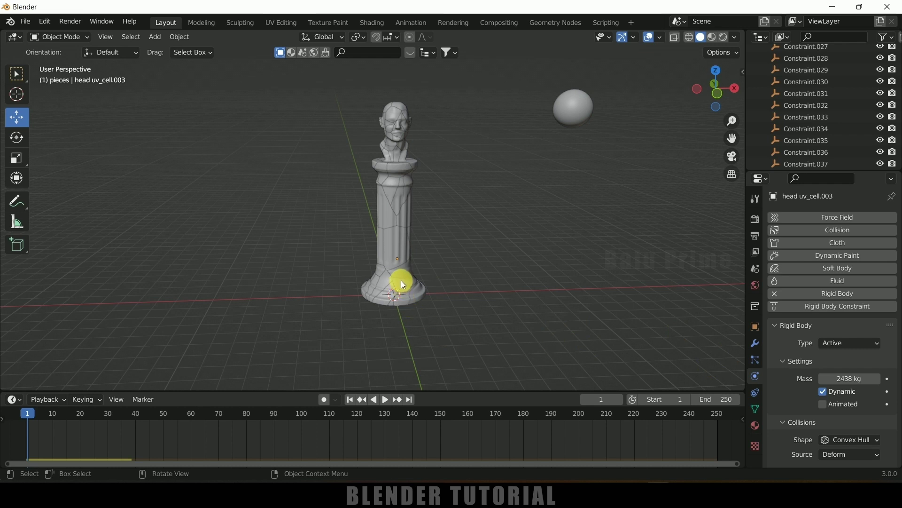
left_click(402, 281)
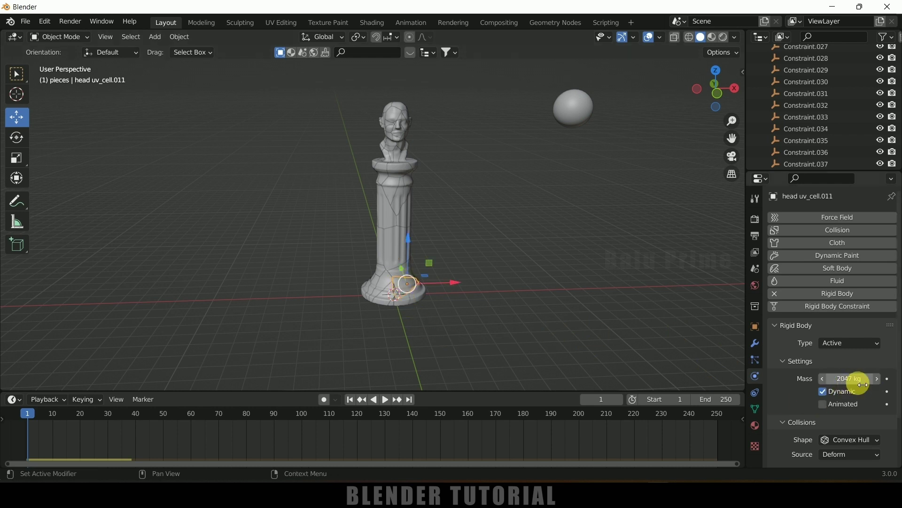
left_click(395, 247)
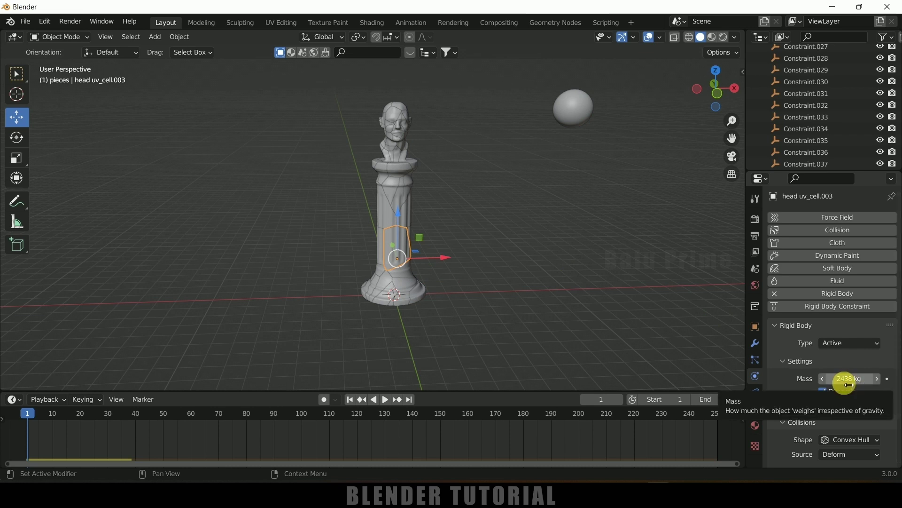
left_click(396, 116)
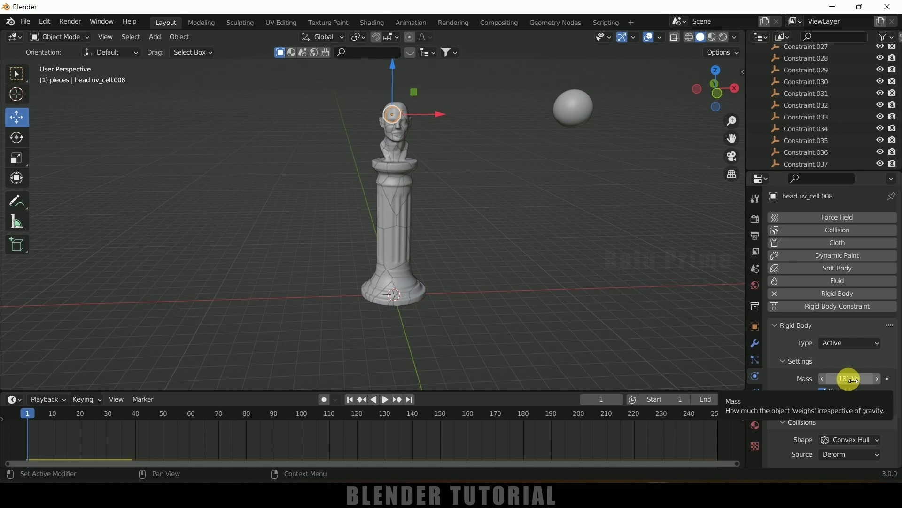
left_click(465, 291)
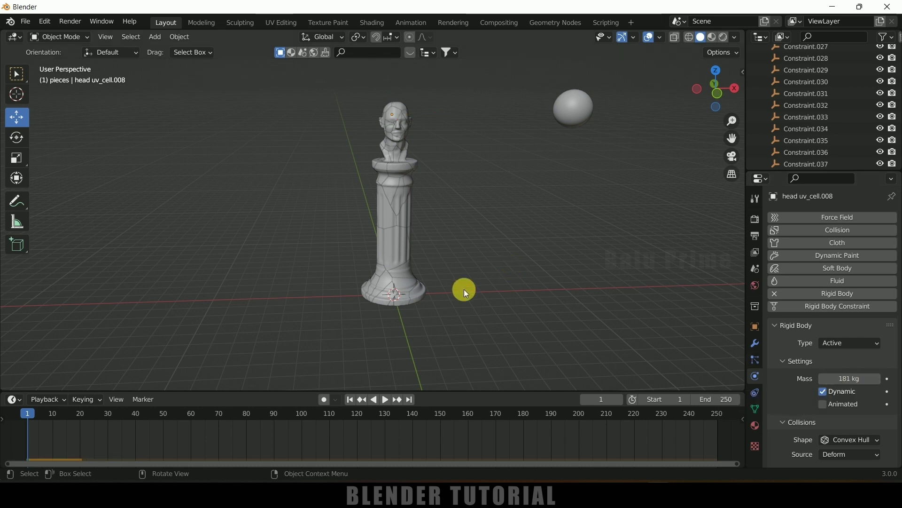
left_click(387, 400)
left_click(369, 397)
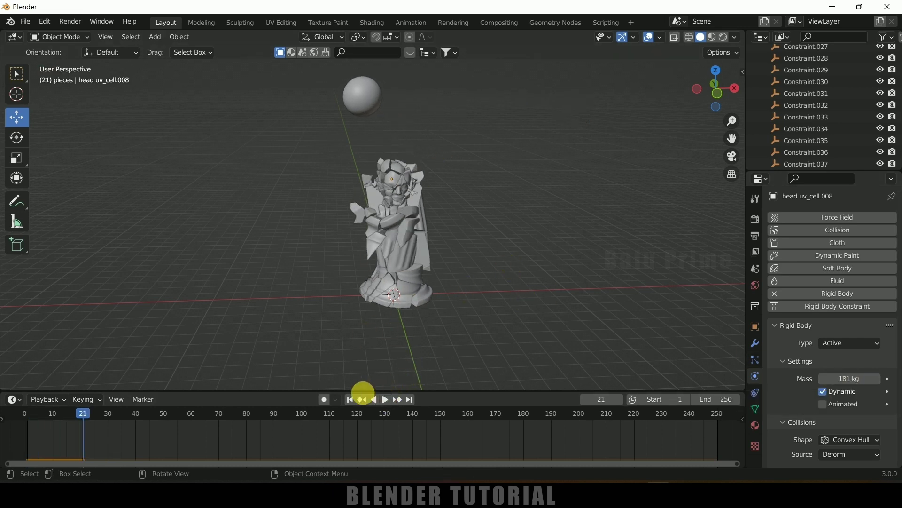
left_click(350, 400)
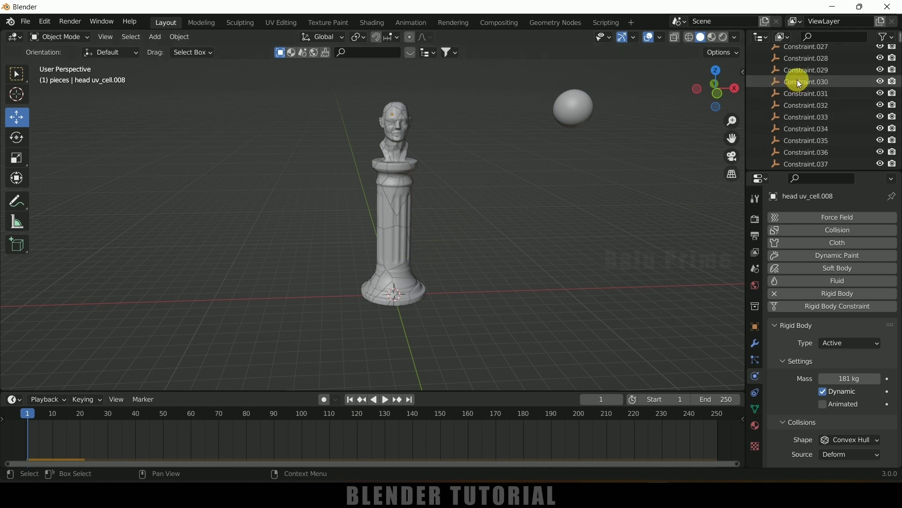
Step: Select Constraint through Constraint.099 and set their breaking Threshold to 500 via Copy to Selected
scroll(801, 84, "up", 12)
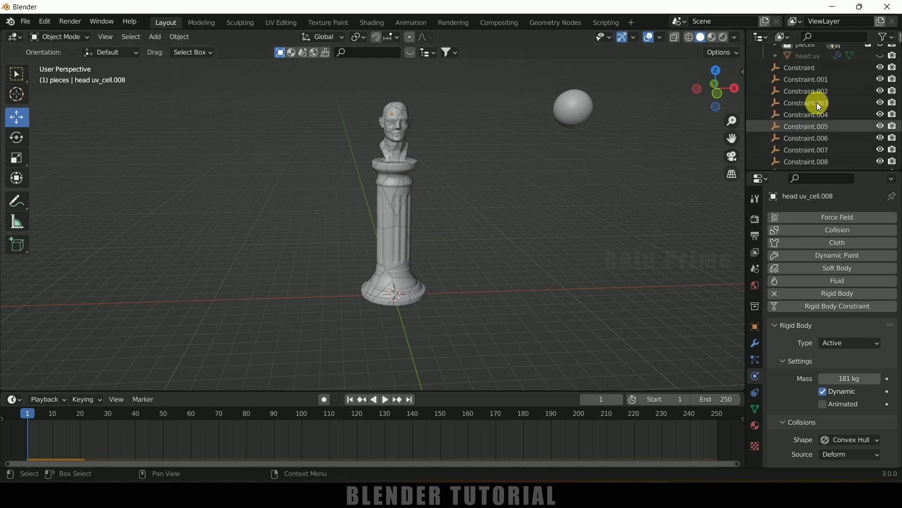
left_click(794, 98)
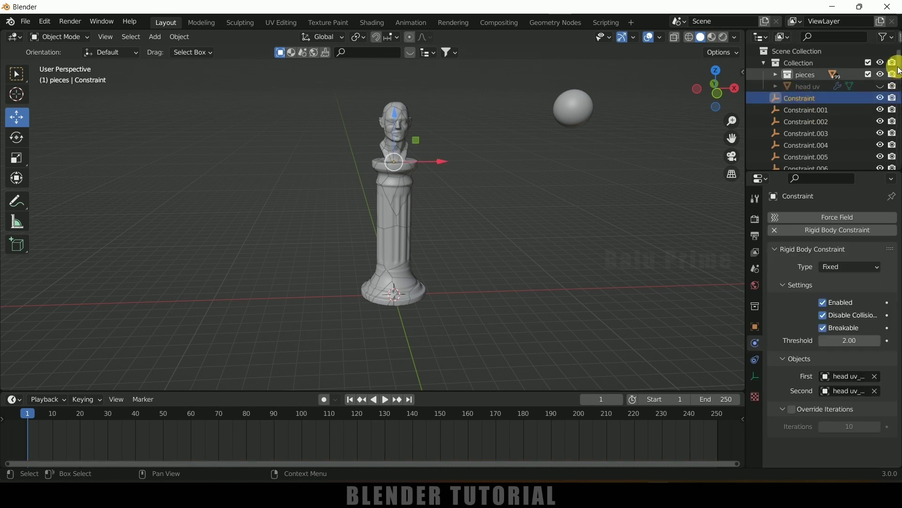
left_click_drag(898, 60, 841, 185)
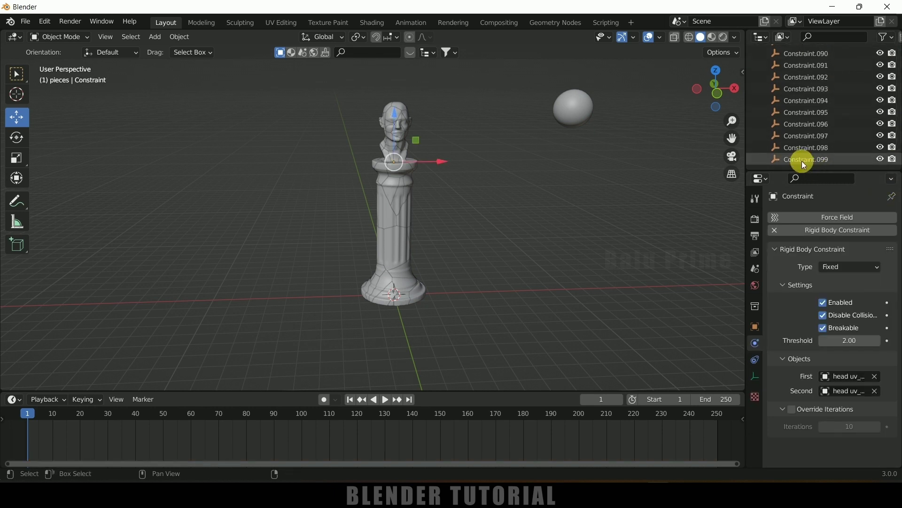
left_click(802, 161, "shift")
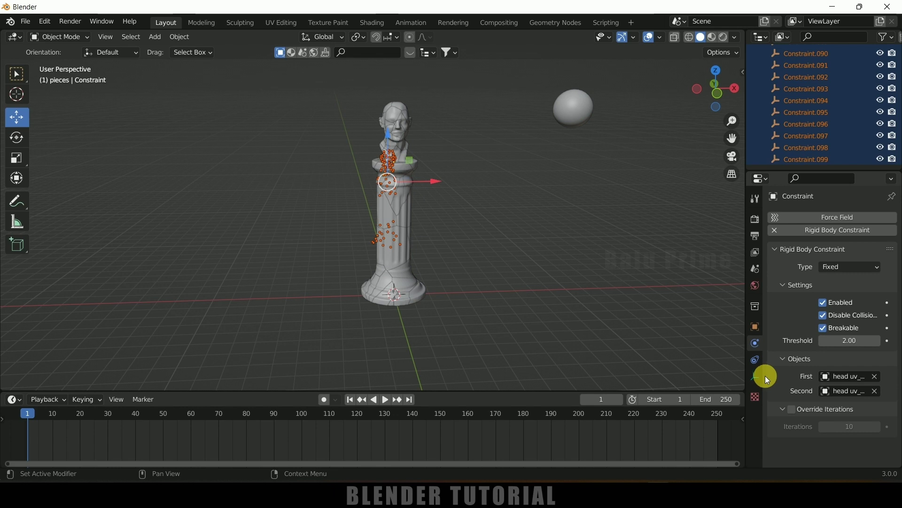
left_click(857, 345)
type("500")
key("Return")
right_click(856, 345)
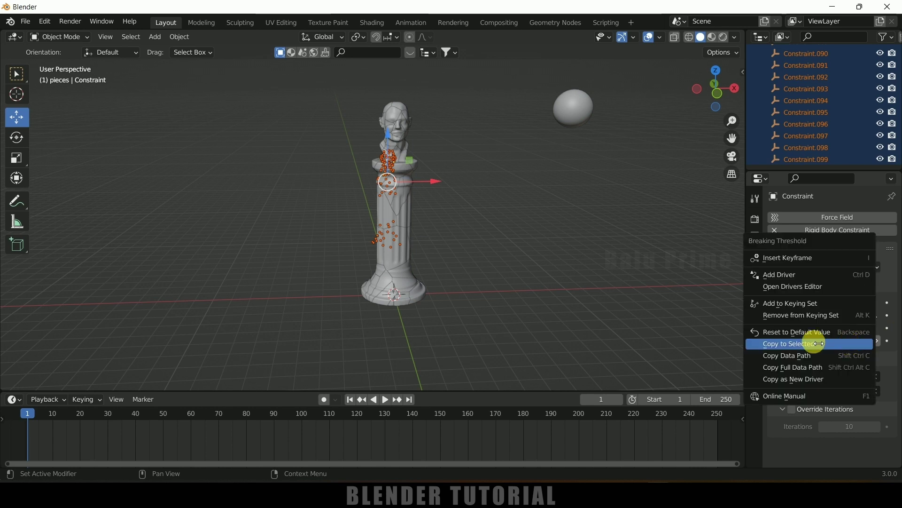
left_click(805, 343)
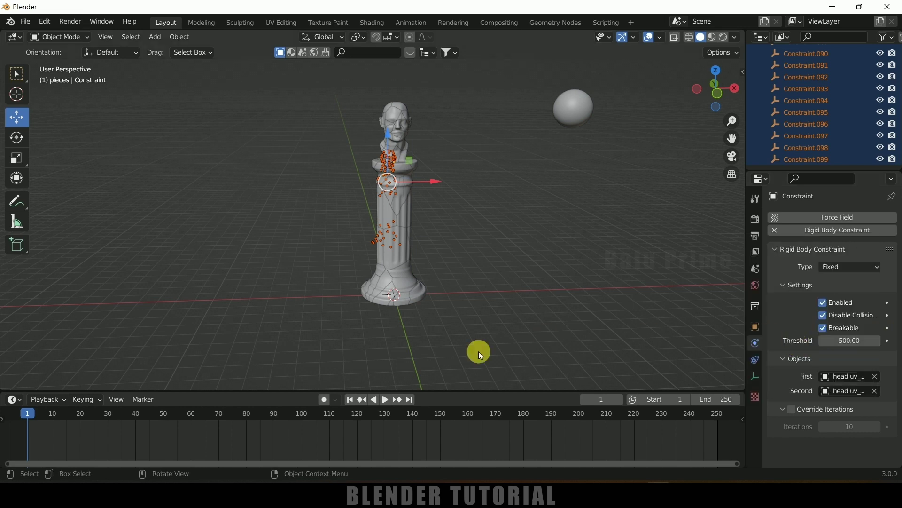
Step: Test-play the simulation, rewind to frame 1, and select the sphere
left_click(387, 402)
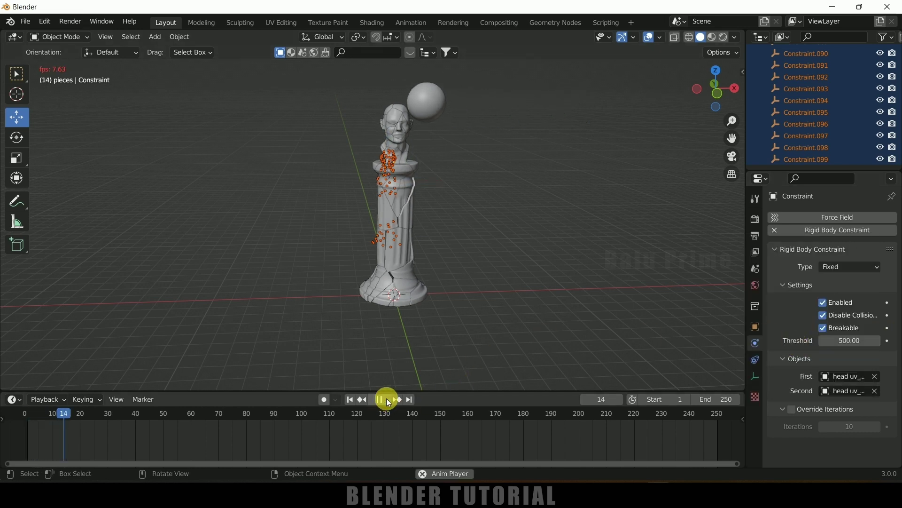
left_click(382, 400)
left_click(349, 401)
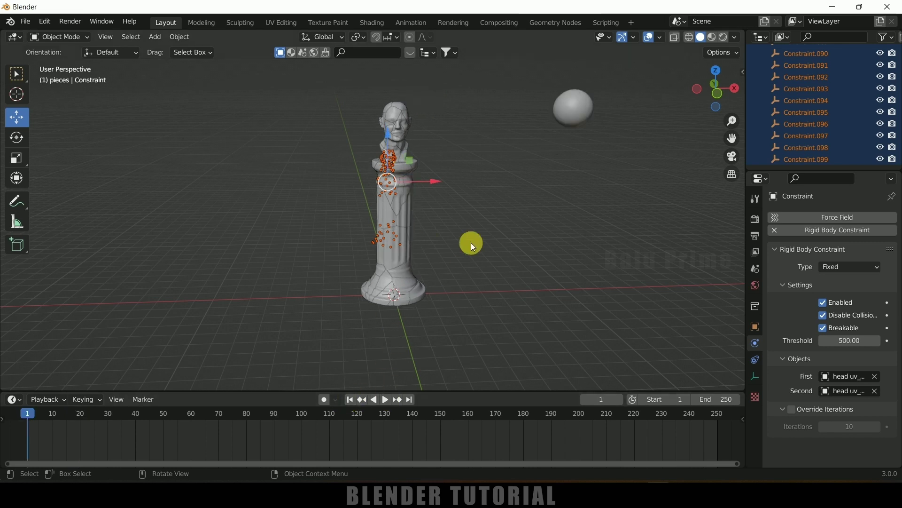
left_click(582, 111)
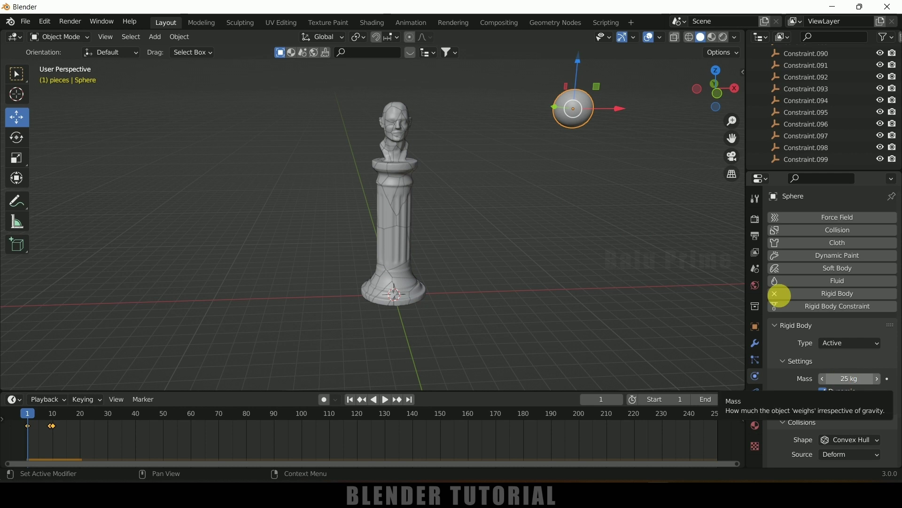
Step: Set the sphere's rigid body mass to 1000 kg
left_click(846, 379)
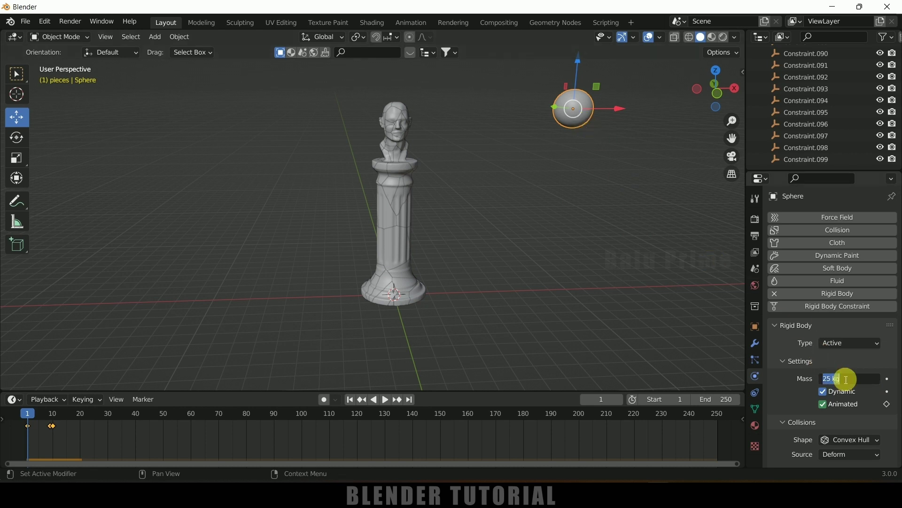
type("1000")
key("Return")
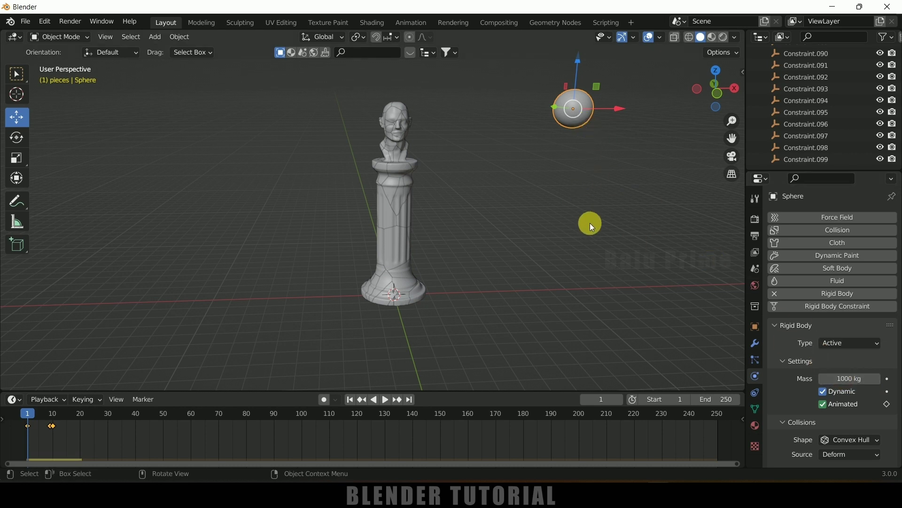
Step: Play the heavier-sphere simulation twice, rewinding to frame 1 after each run
left_click(385, 400)
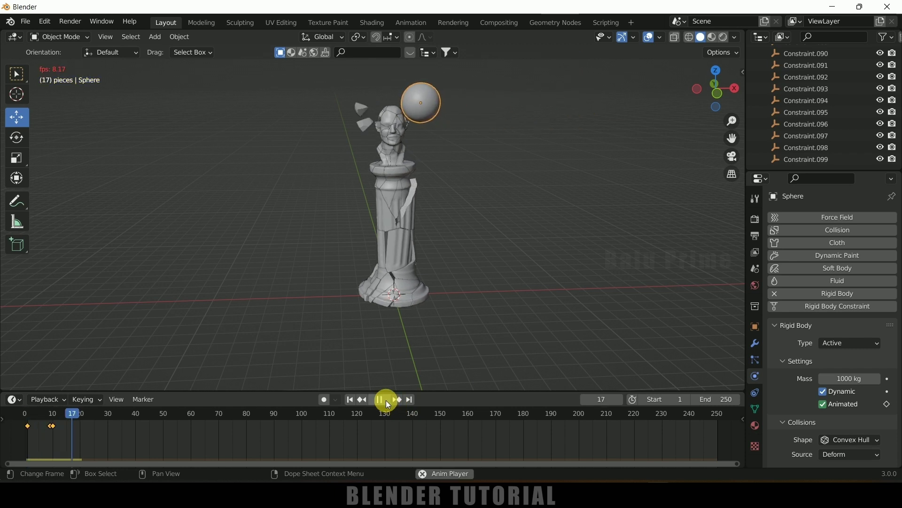
left_click(384, 401)
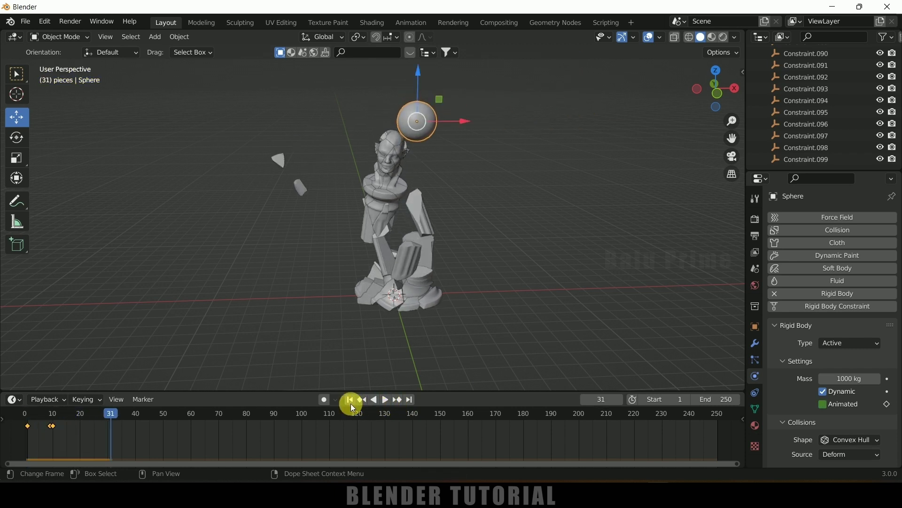
left_click(352, 402)
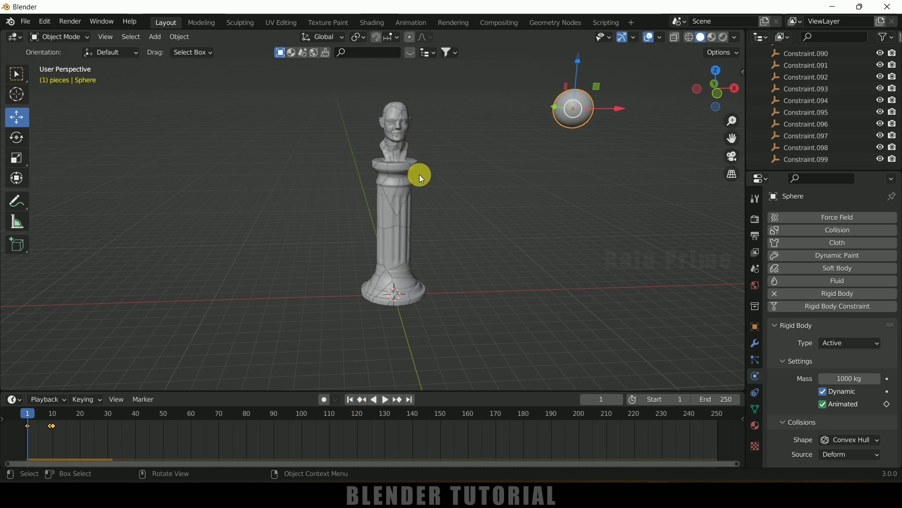
left_click(384, 400)
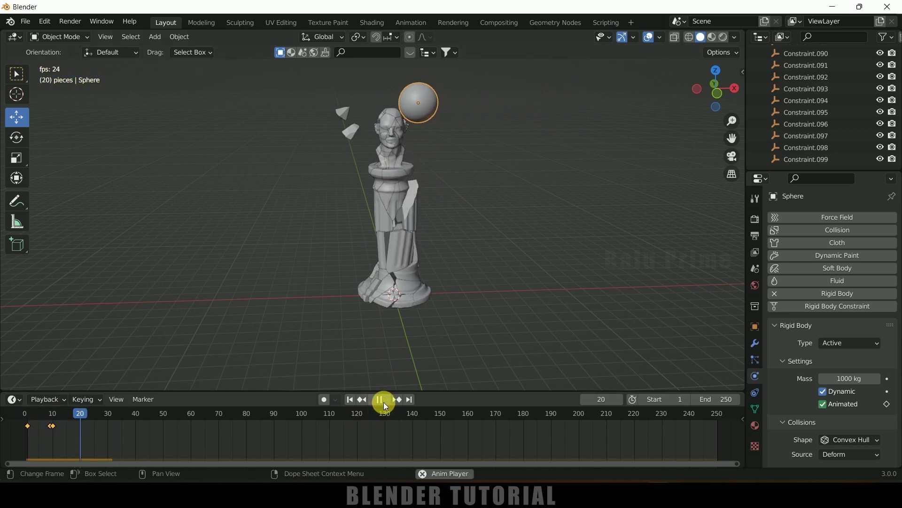
left_click(383, 400)
left_click(349, 400)
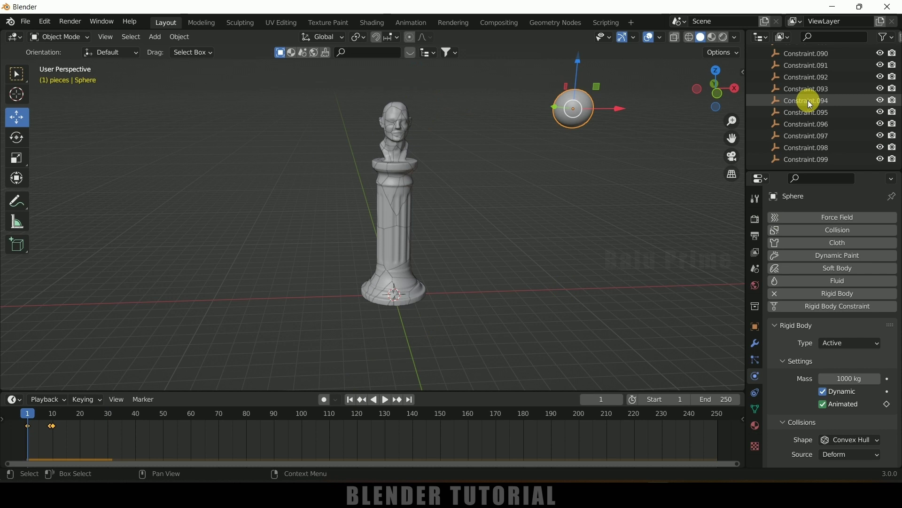
Step: Select Constraint through Constraint.099 and copy a breaking Threshold of 800 to all of them
scroll(831, 105, "up", 20)
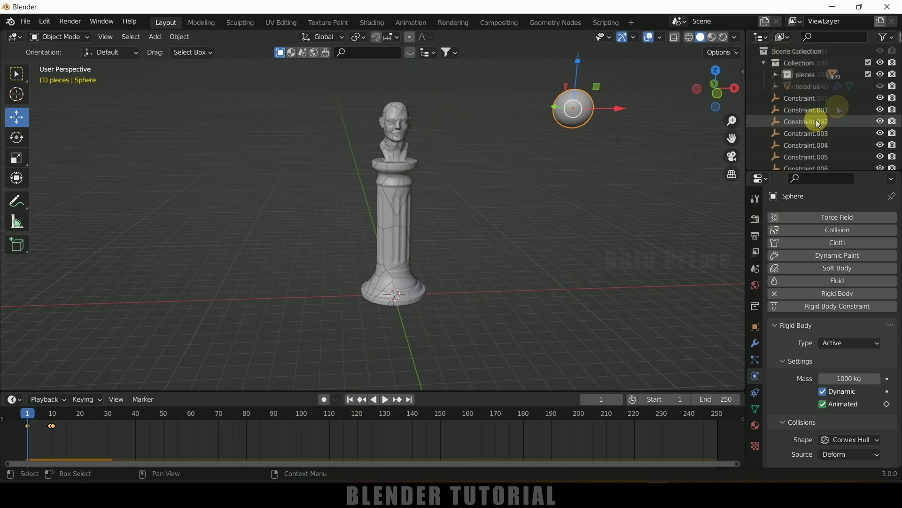
left_click(800, 98)
left_click_drag(899, 63, 892, 181)
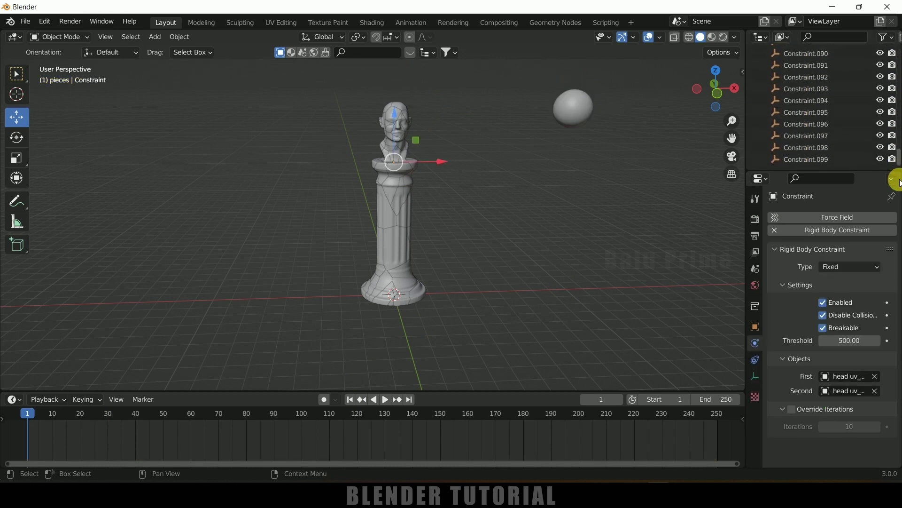
left_click(808, 163, "shift")
left_click(855, 343)
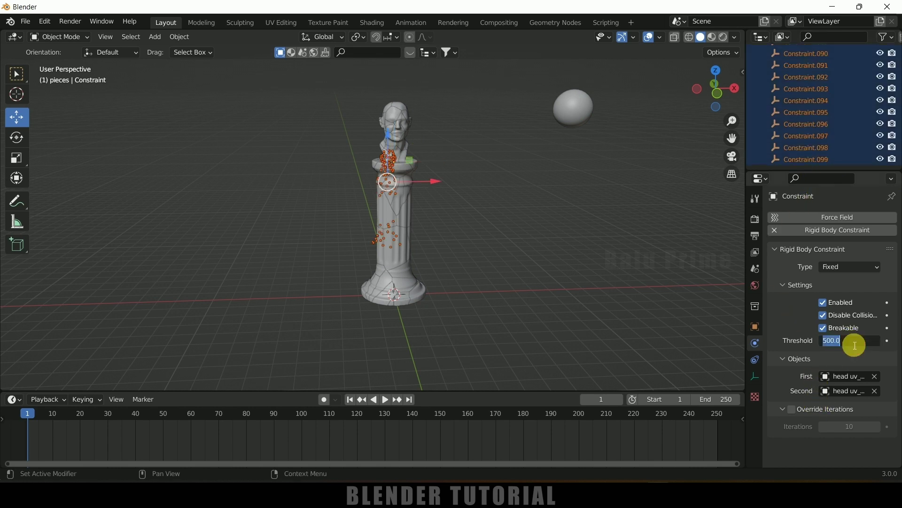
key("Return")
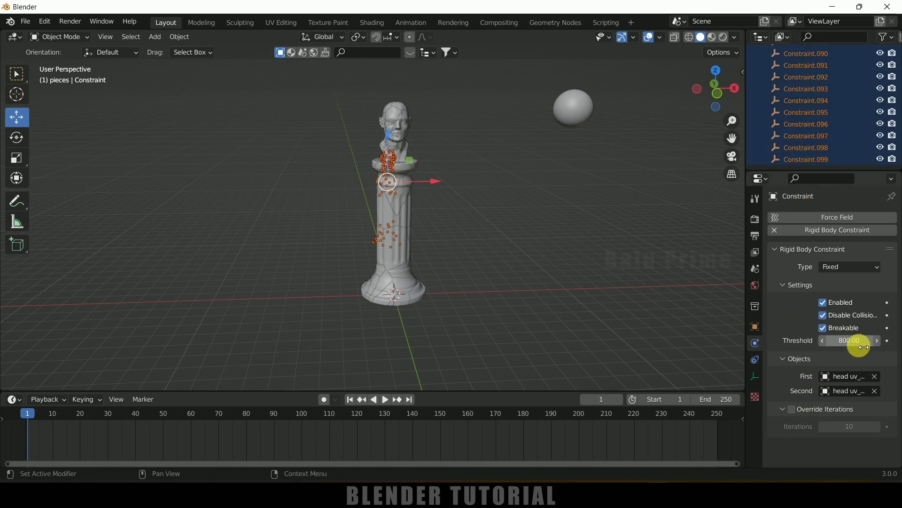
right_click(860, 346)
left_click(850, 347)
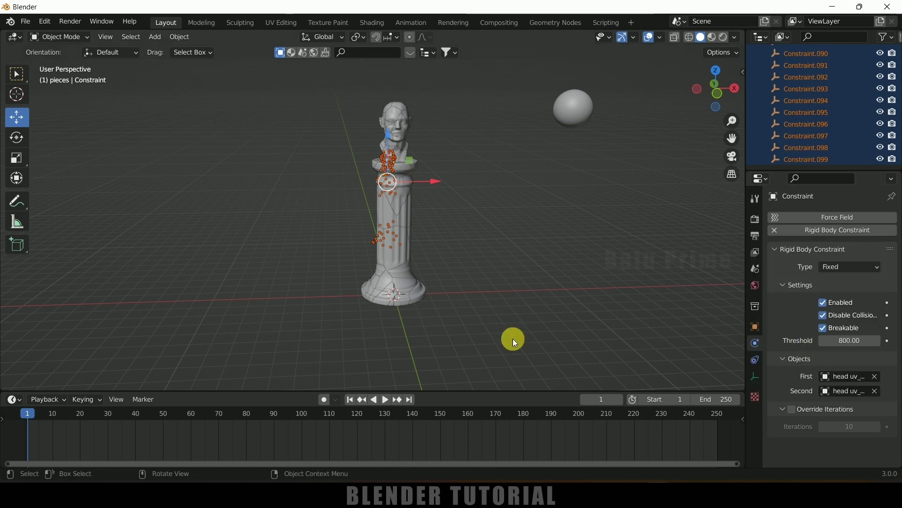
Step: Play the simulation to test the 800 threshold, then stop and rewind to frame 1
left_click(388, 403)
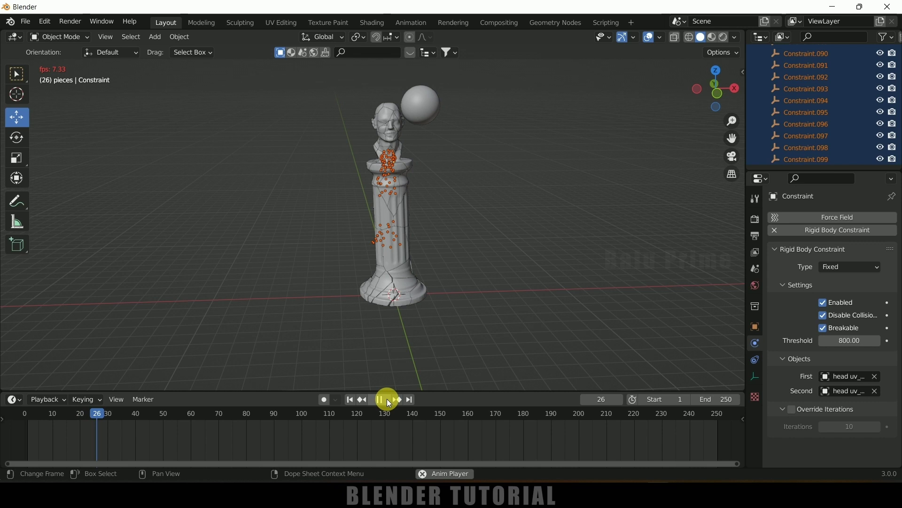
left_click(376, 405)
left_click(351, 401)
Step: Set the breaking Threshold to 600 and copy it to all selected constraints
left_click(851, 342)
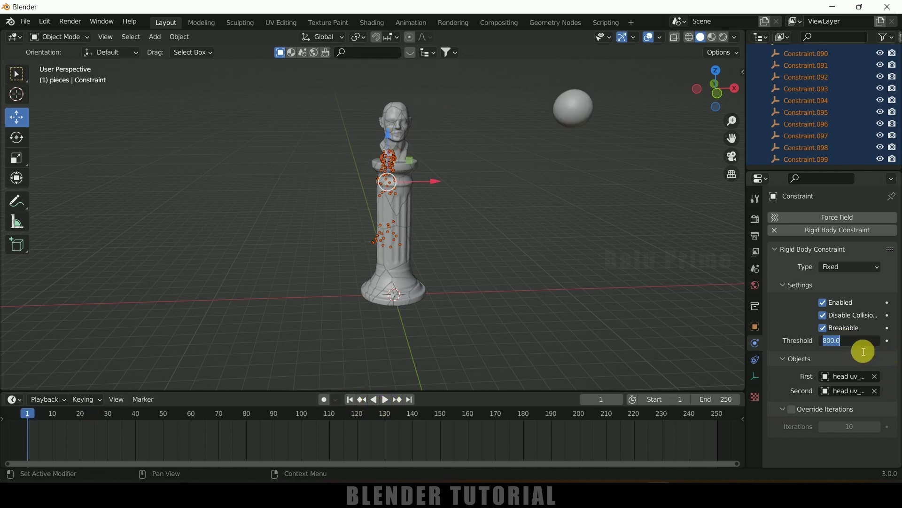
key("Escape")
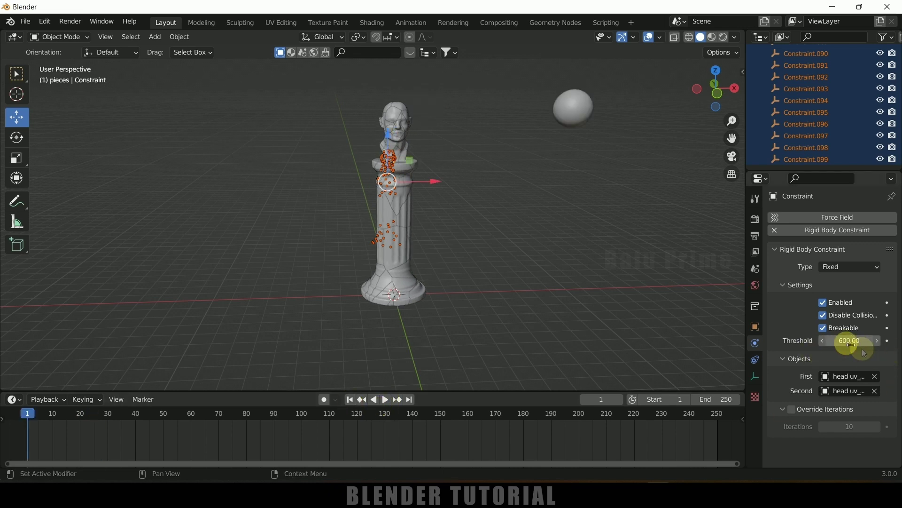
right_click(843, 342)
left_click(804, 345)
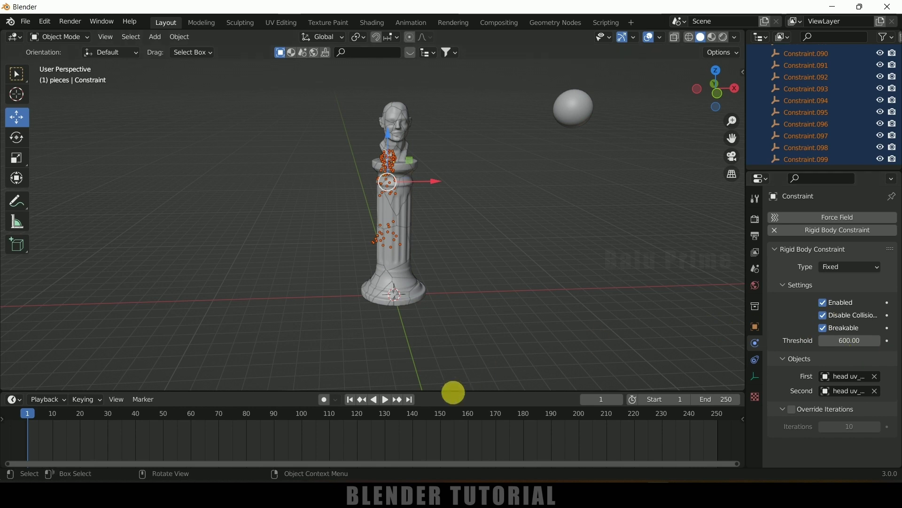
Step: Play and replay the shattering with the 600 threshold, then stop playback
left_click(385, 400)
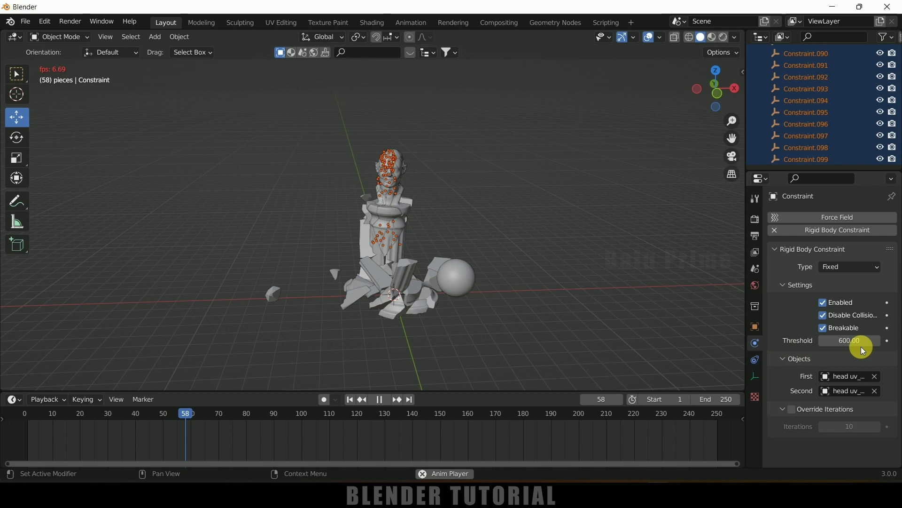
key("Escape")
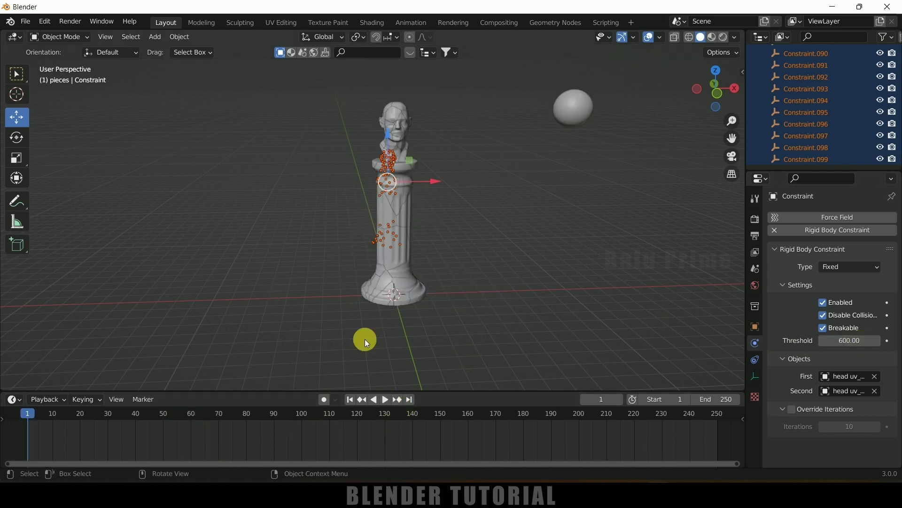
left_click(386, 401)
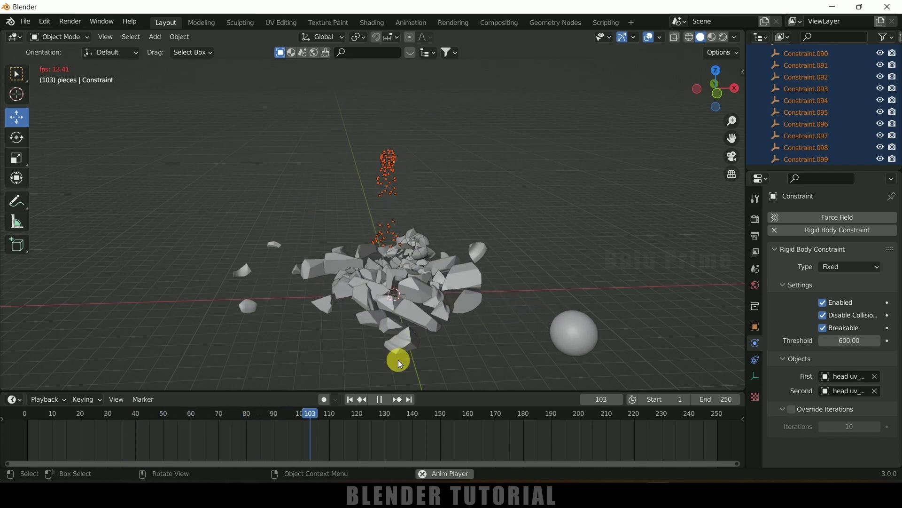
left_click(379, 399)
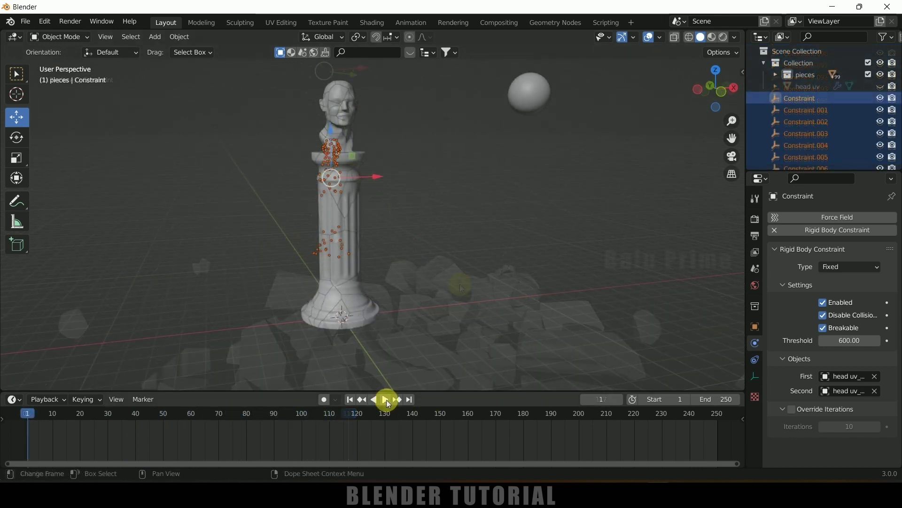
scroll(341, 201, "up", 5)
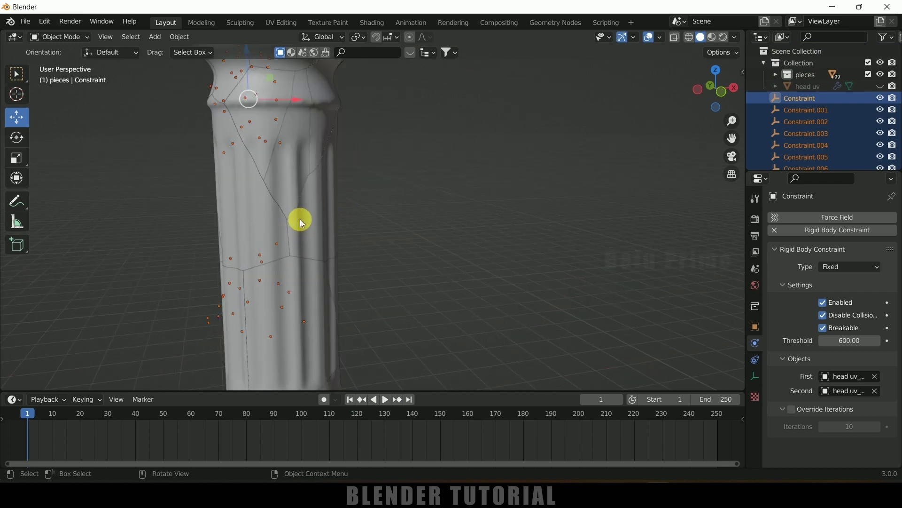
scroll(300, 223, "down", 4)
scroll(374, 169, "down", 1)
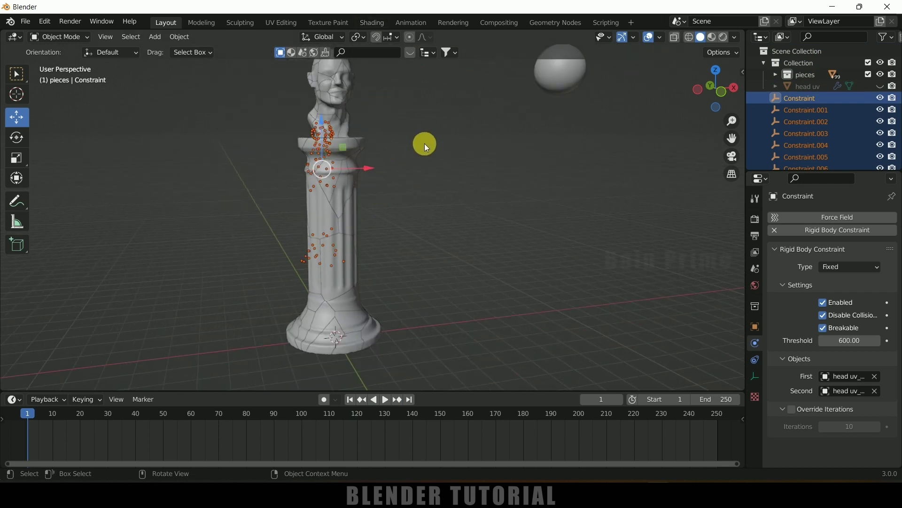
scroll(425, 143, "down", 1)
Step: Unhide head uv and add a Solidify modifier with Offset 1.0
left_click(811, 88)
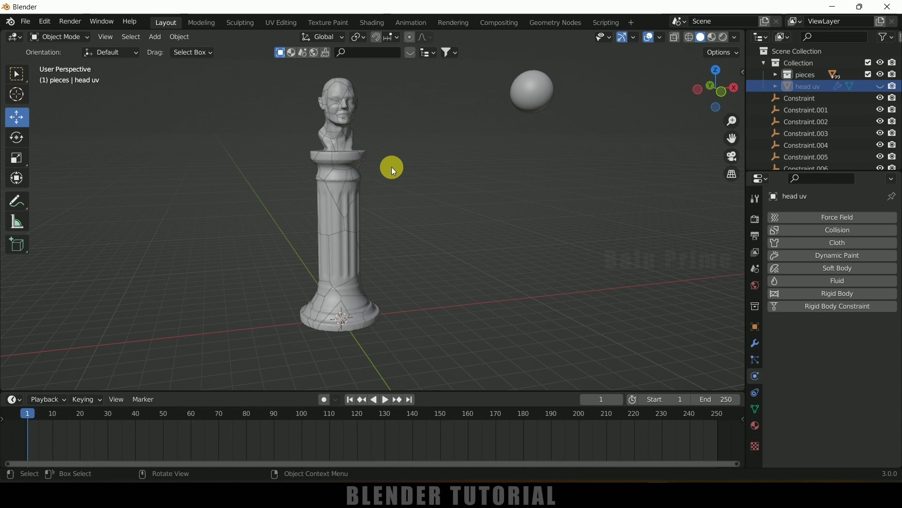
left_click(880, 87)
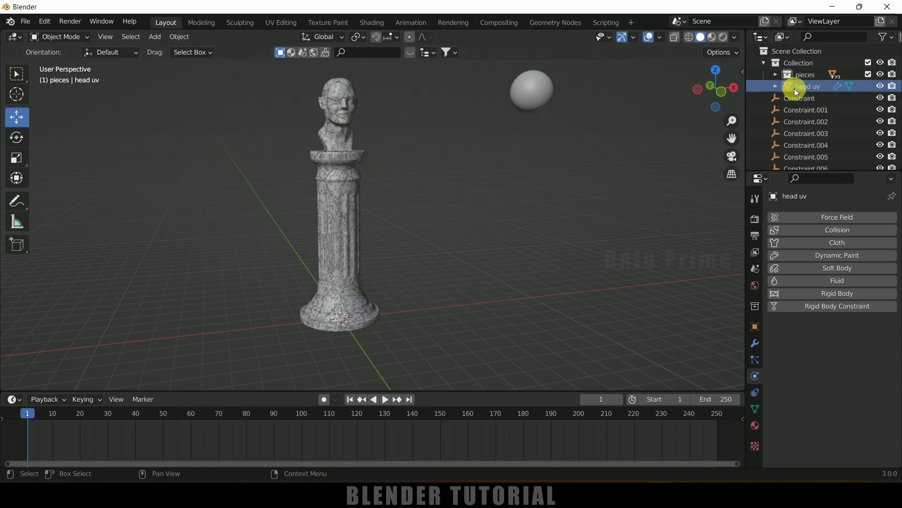
left_click(754, 343)
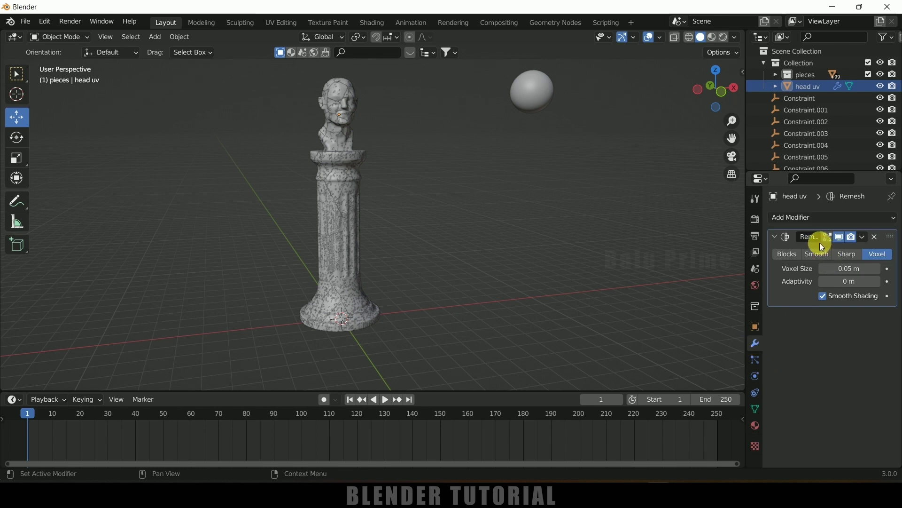
left_click(802, 217)
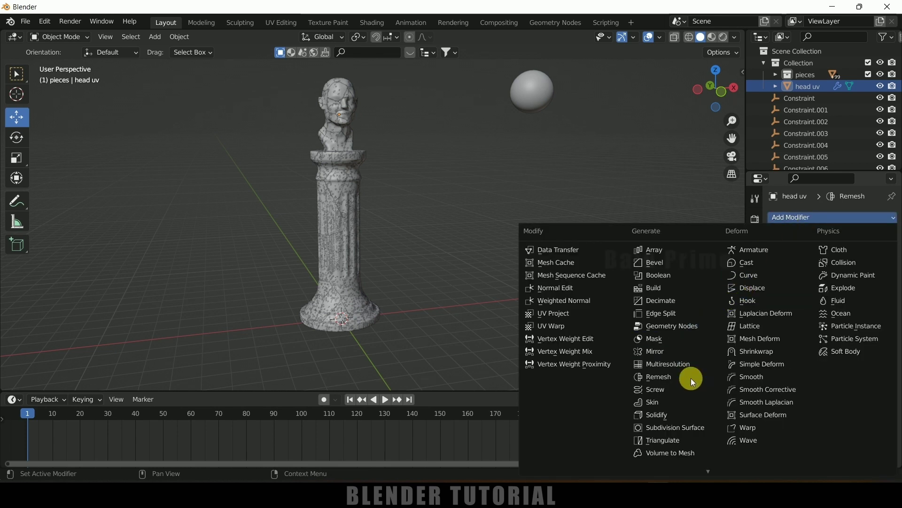
left_click(658, 416)
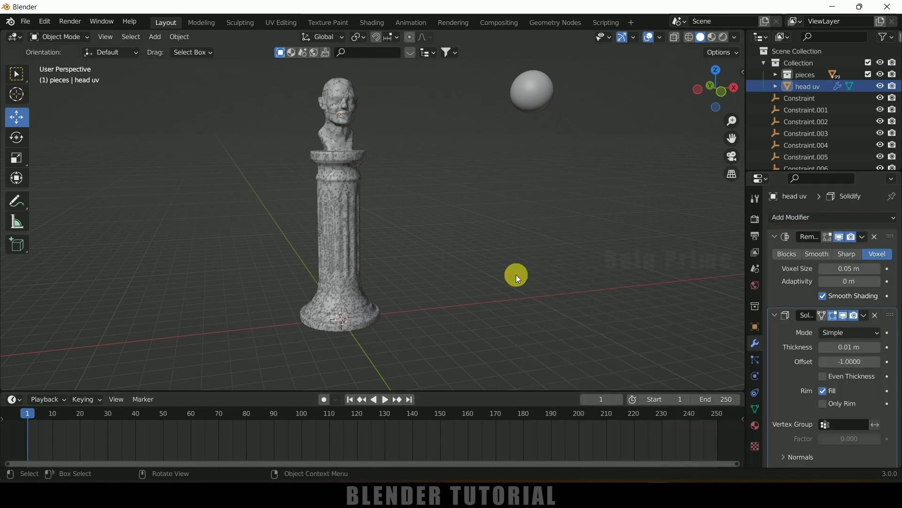
scroll(461, 224, "up", 5)
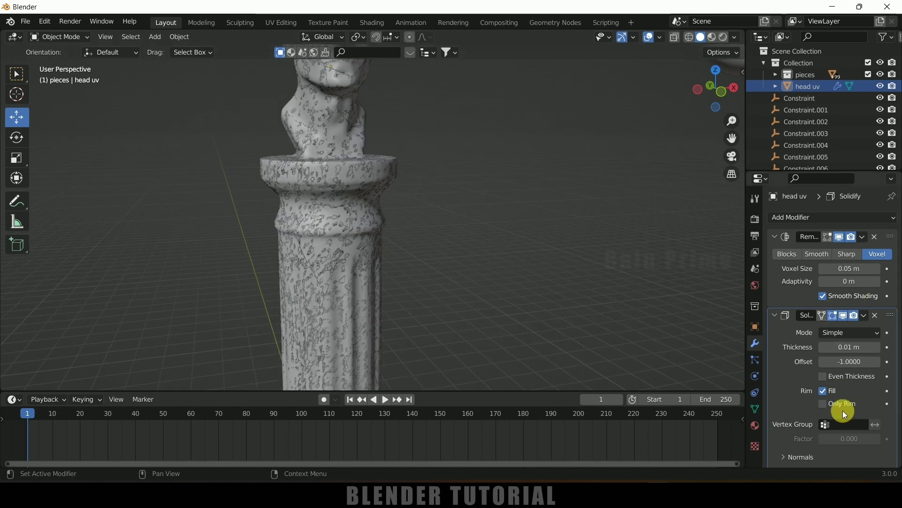
mouse_move(839, 362)
left_mouse_down()
mouse_move(860, 363)
mouse_move(880, 345)
left_mouse_up()
middle_click_drag(444, 200, 413, 187)
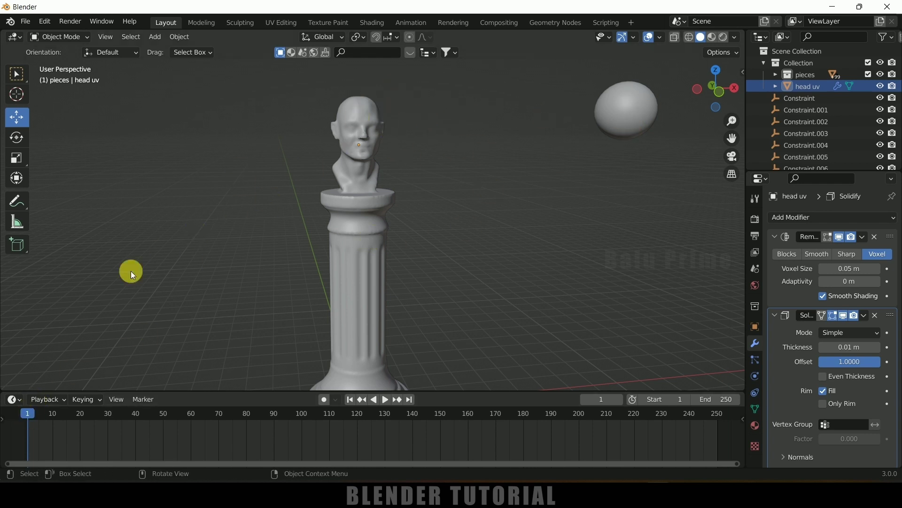
Step: Play to frame 11, where the sphere reaches the head, and select head uv
key("space")
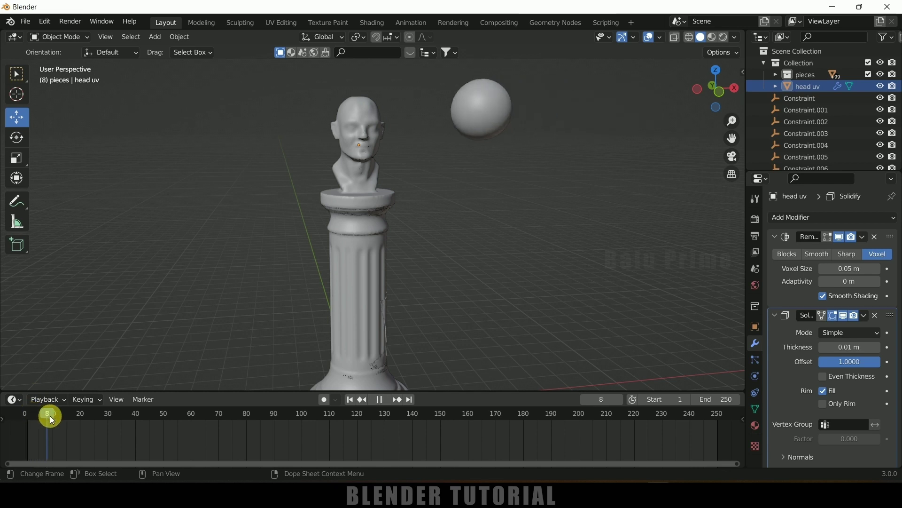
key("space")
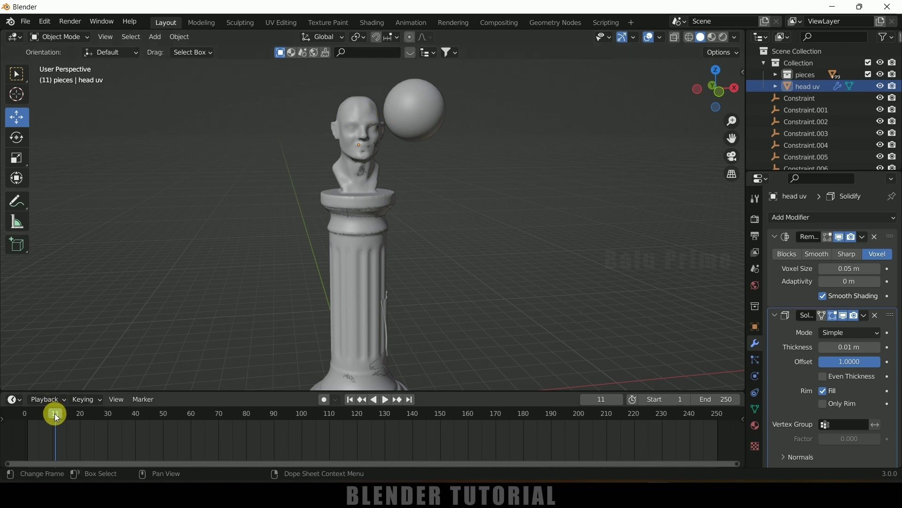
left_click(366, 119)
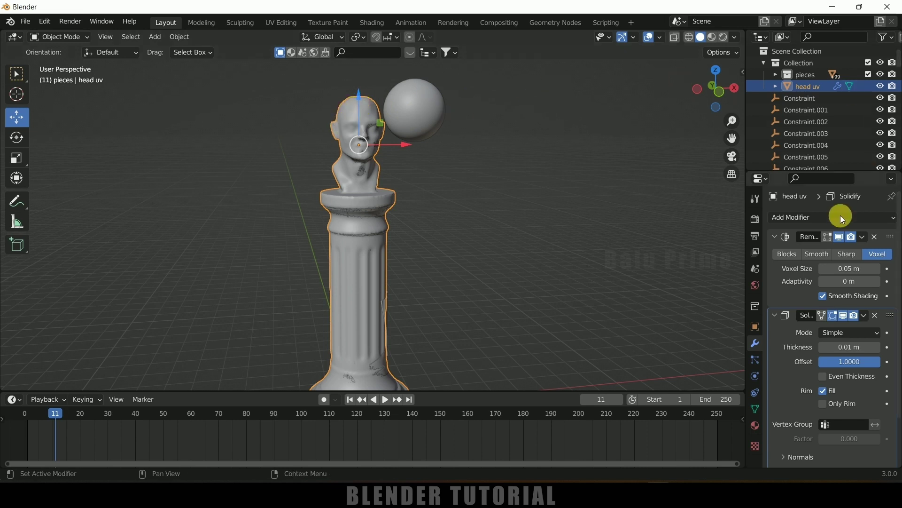
Step: Keyframe head uv's Viewports and Renders visibility as on at frame 11
left_click(757, 326)
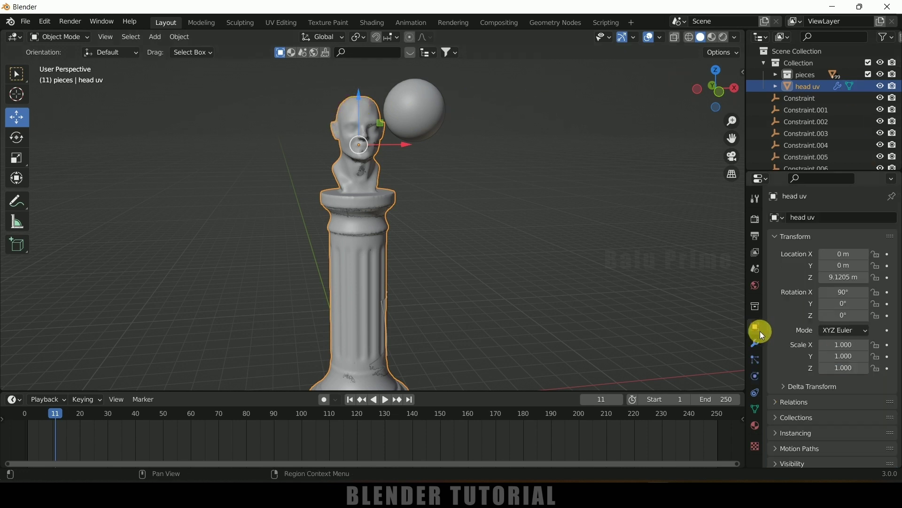
scroll(771, 338, "down", 3)
left_click(781, 415)
scroll(780, 413, "down", 3)
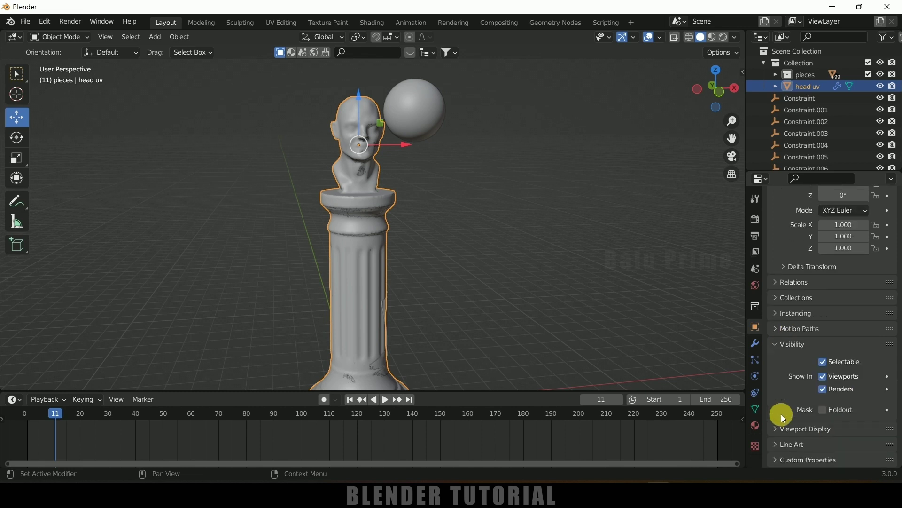
left_click(889, 376)
left_click(888, 389)
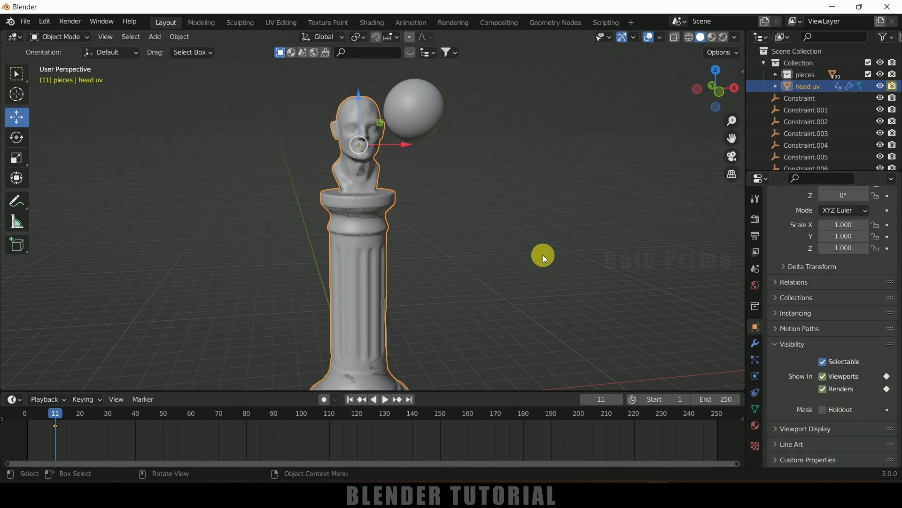
Step: At frame 12, turn off and keyframe both visibilities, then return to frame 1
key("Right")
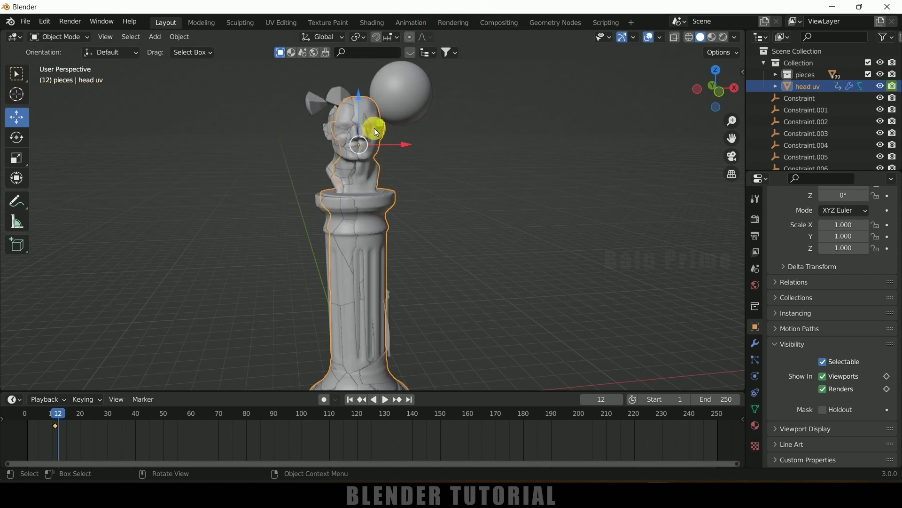
left_click(824, 376)
left_click(824, 390)
left_click(888, 376)
left_click(888, 389)
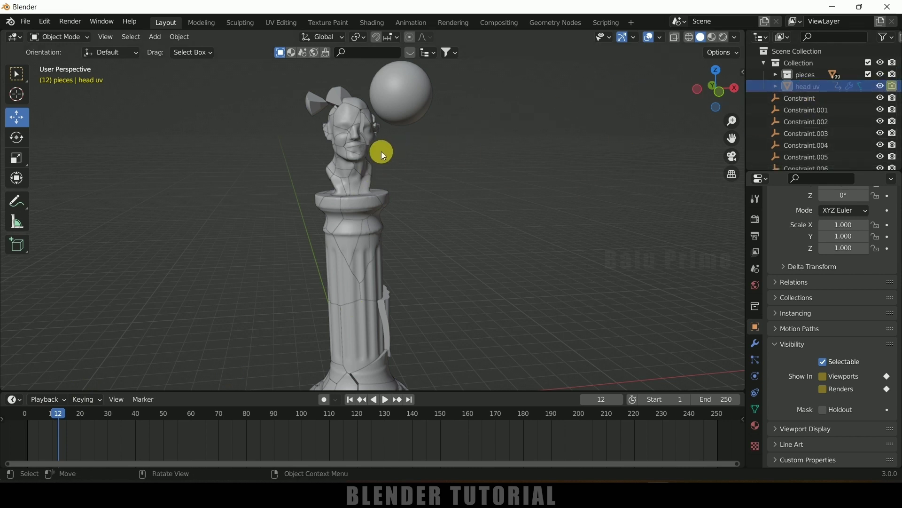
left_click(351, 399)
scroll(486, 307, "down", 5)
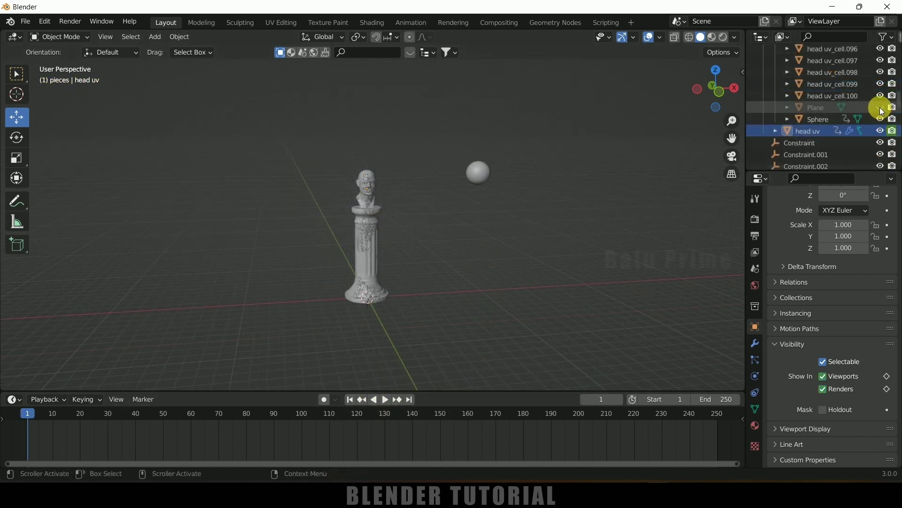
Step: Unhide the ground Plane, preview the bust shattering onto it, then jump back to frame 1
left_click(881, 108)
left_click(386, 400)
left_click(386, 399)
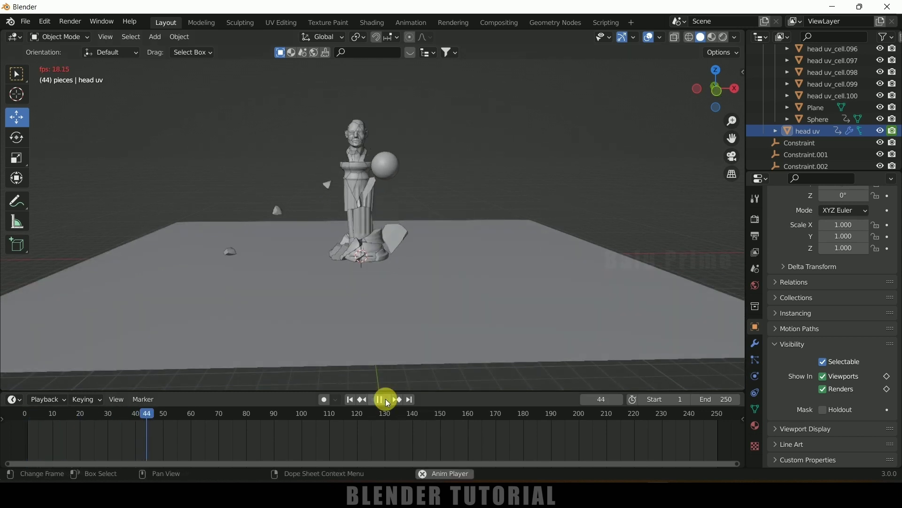
left_click(382, 399)
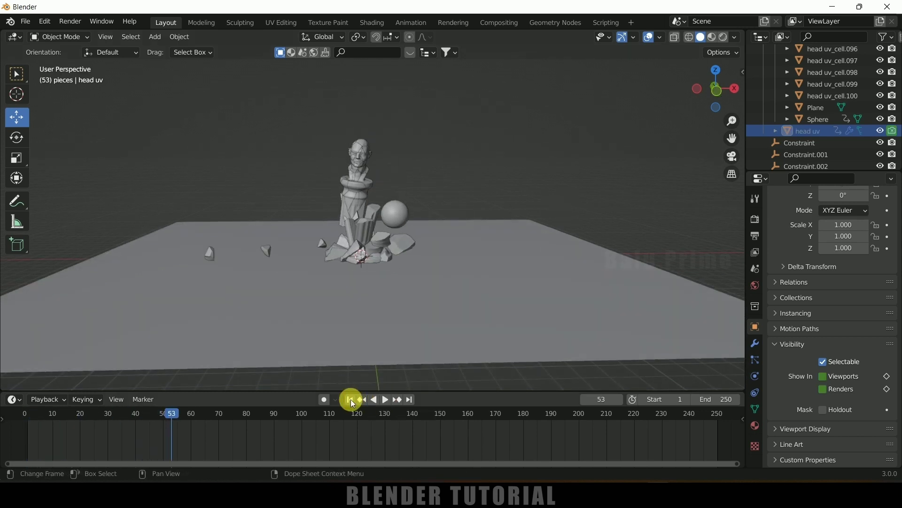
left_click(351, 399)
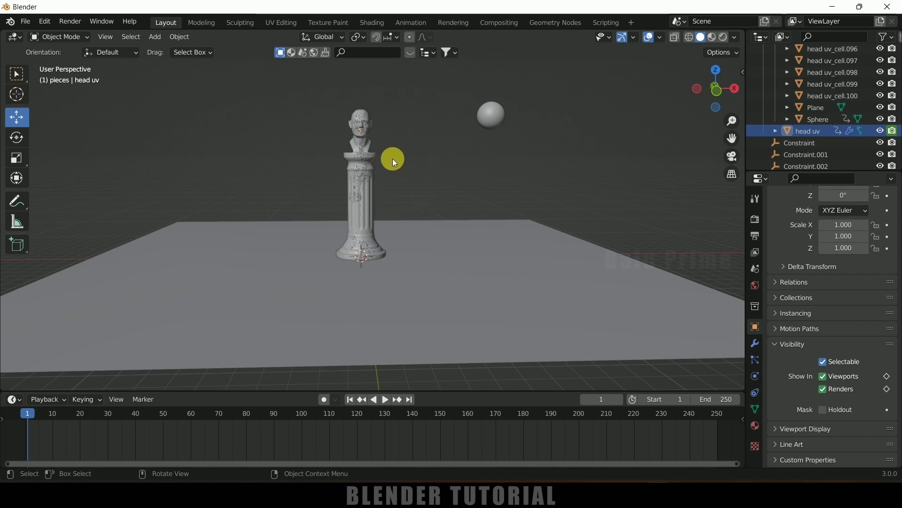
Step: Select all head uv_cell fragments and bake their rigid body motion to keyframes, frames 1–250, step 1
left_click(839, 96)
scroll(842, 98, "up", 4)
scroll(841, 97, "up", 20)
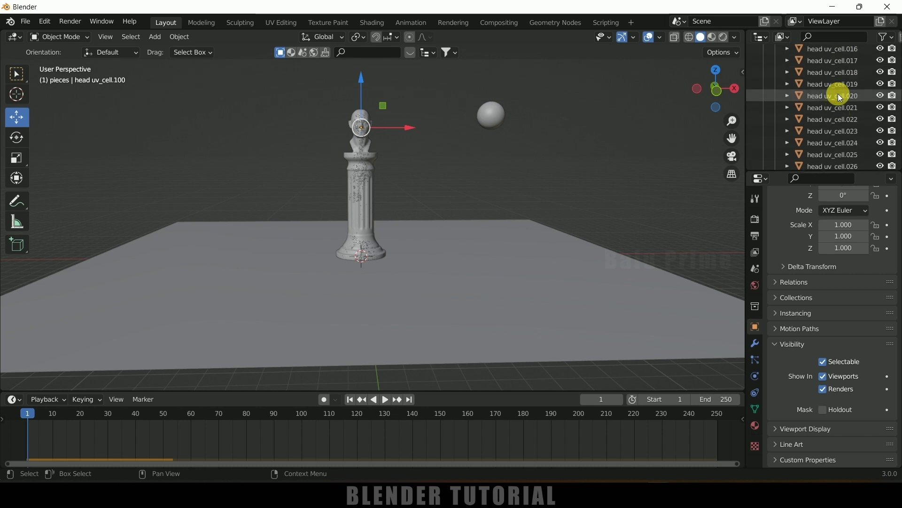
scroll(841, 98, "up", 7)
key("a")
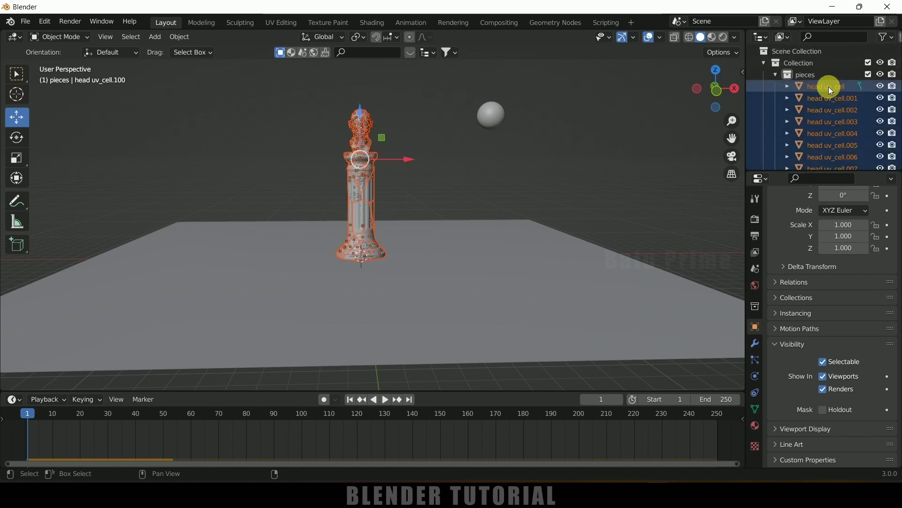
left_click(178, 38)
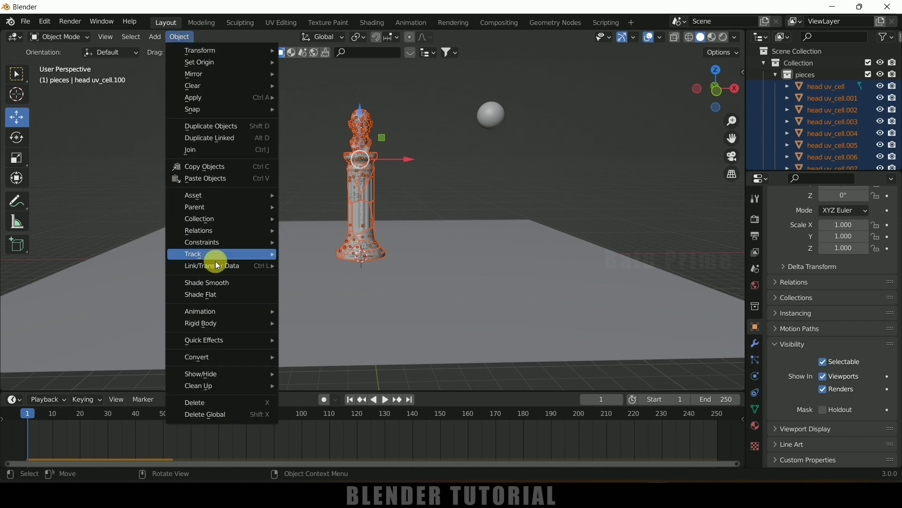
mouse_move(211, 324)
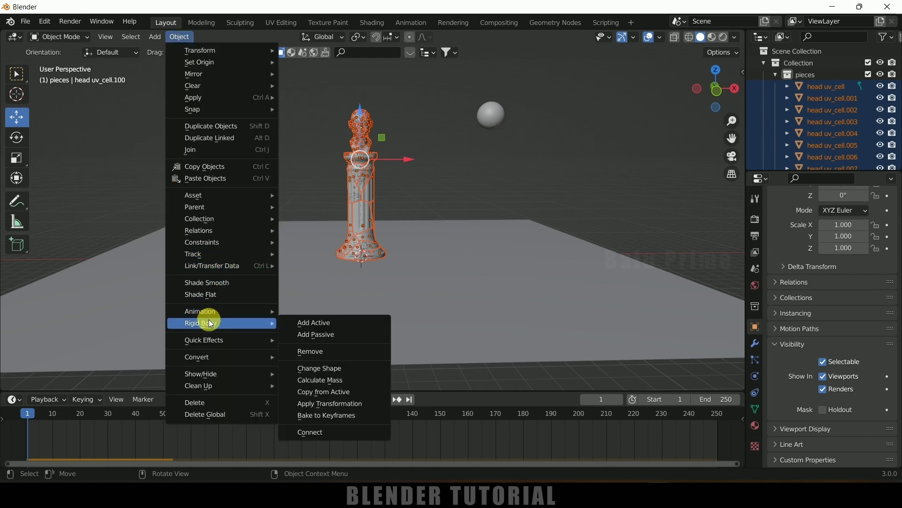
left_click(328, 417)
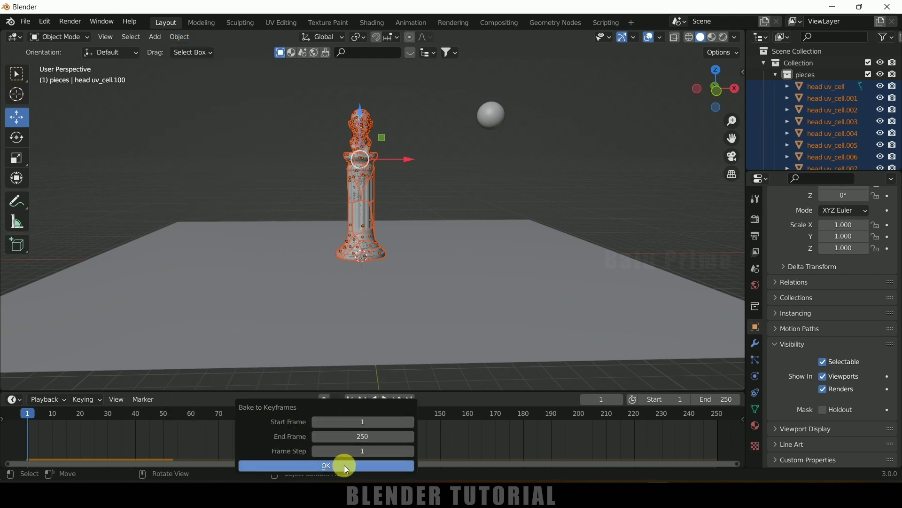
left_click(320, 465)
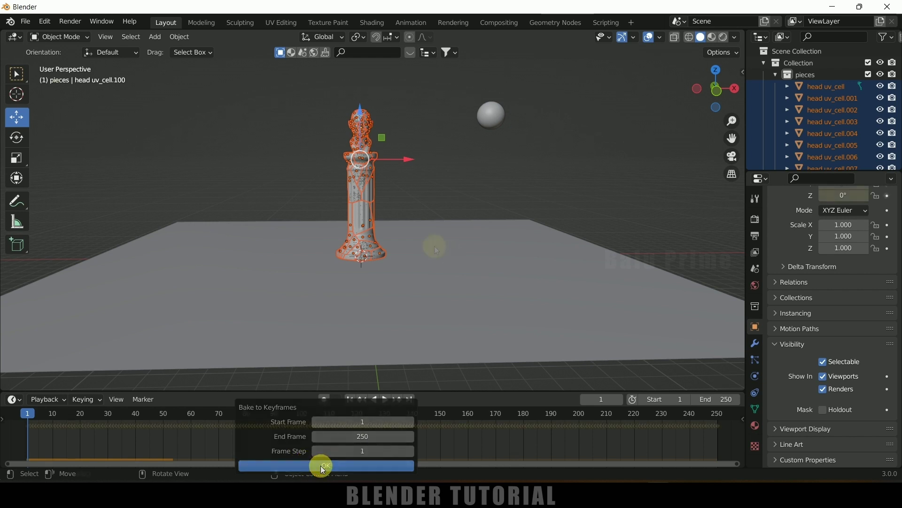